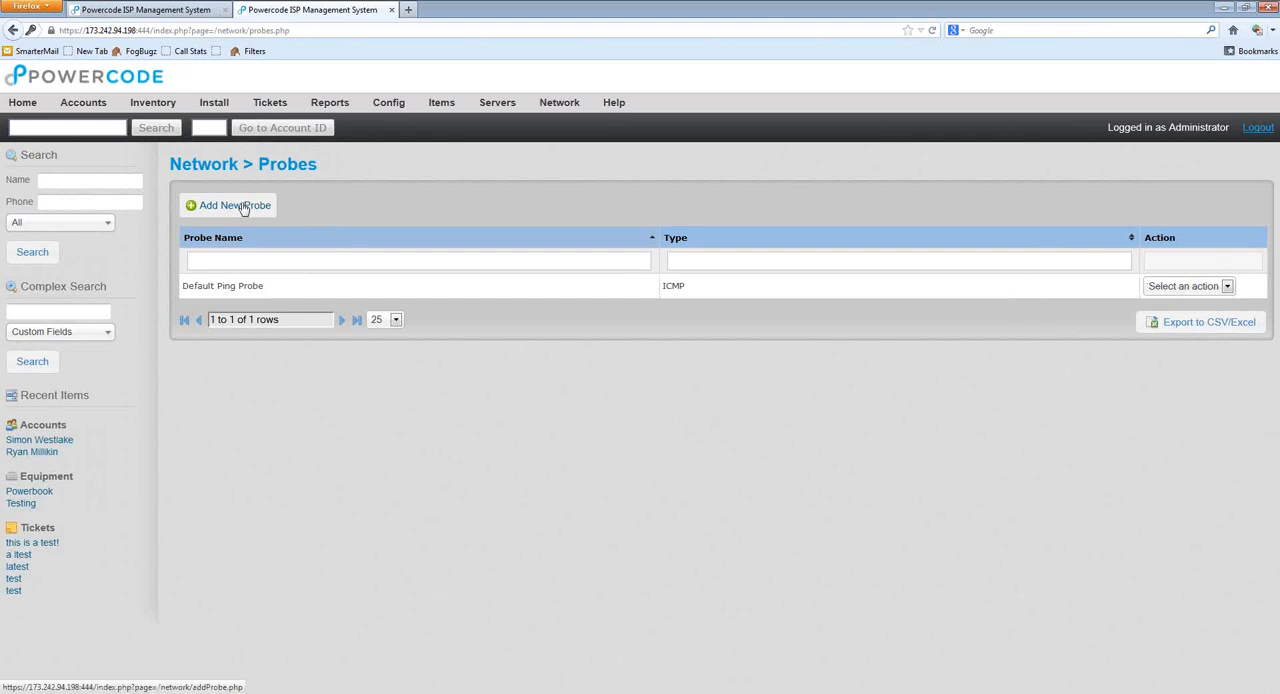
Step: Start adding a new network probe and review the available probe types, keeping SNMP selected
{"action": "left_click", "coordinate": [243, 207]}
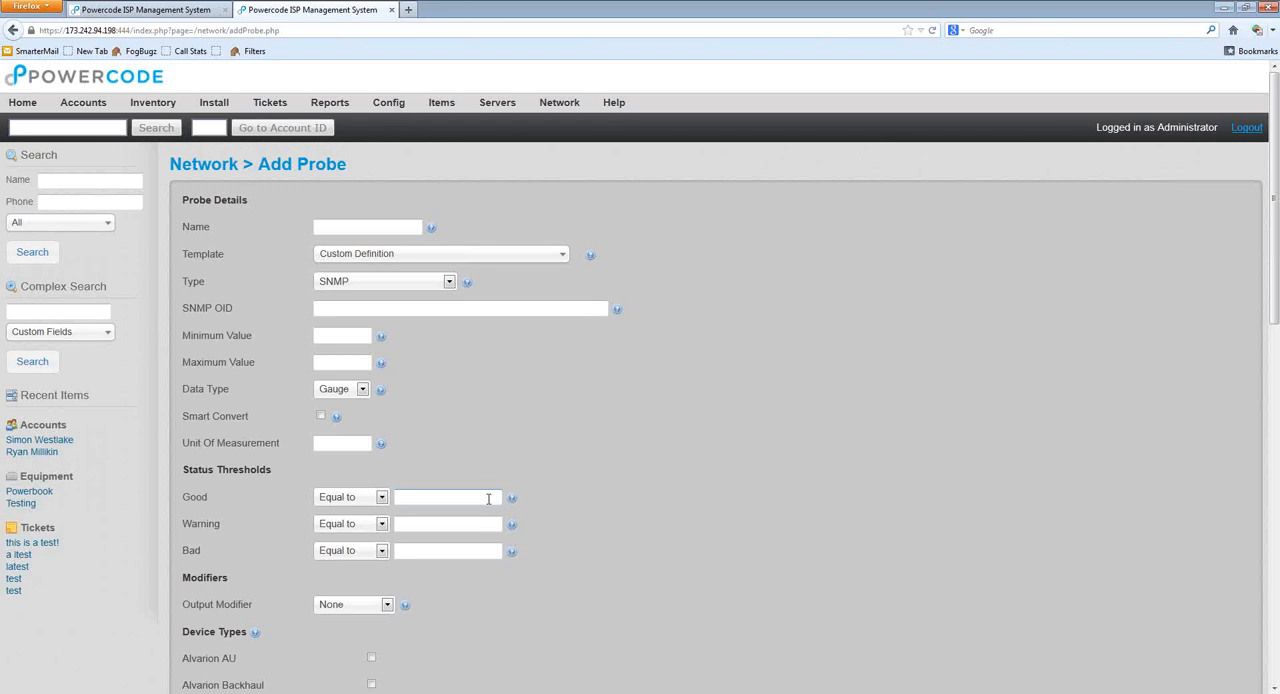
{"action": "scroll", "coordinate": [456, 460], "scroll_direction": "down", "scroll_amount": 2}
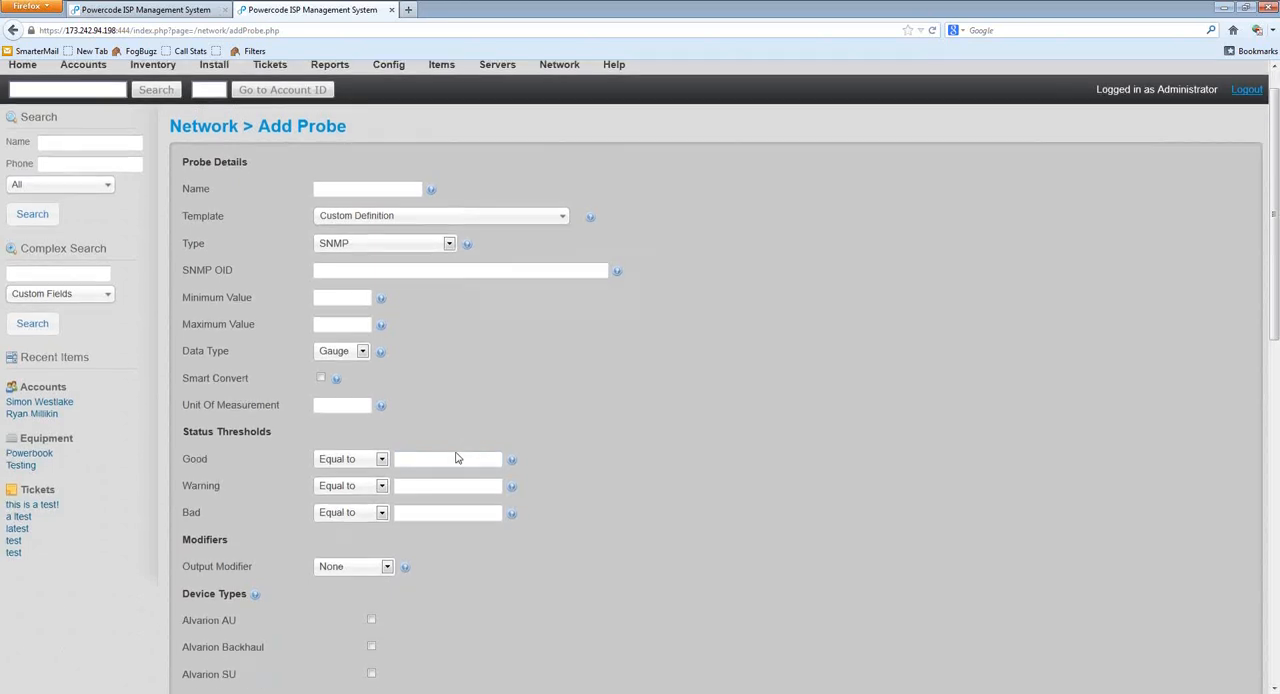
{"action": "left_click", "coordinate": [388, 202]}
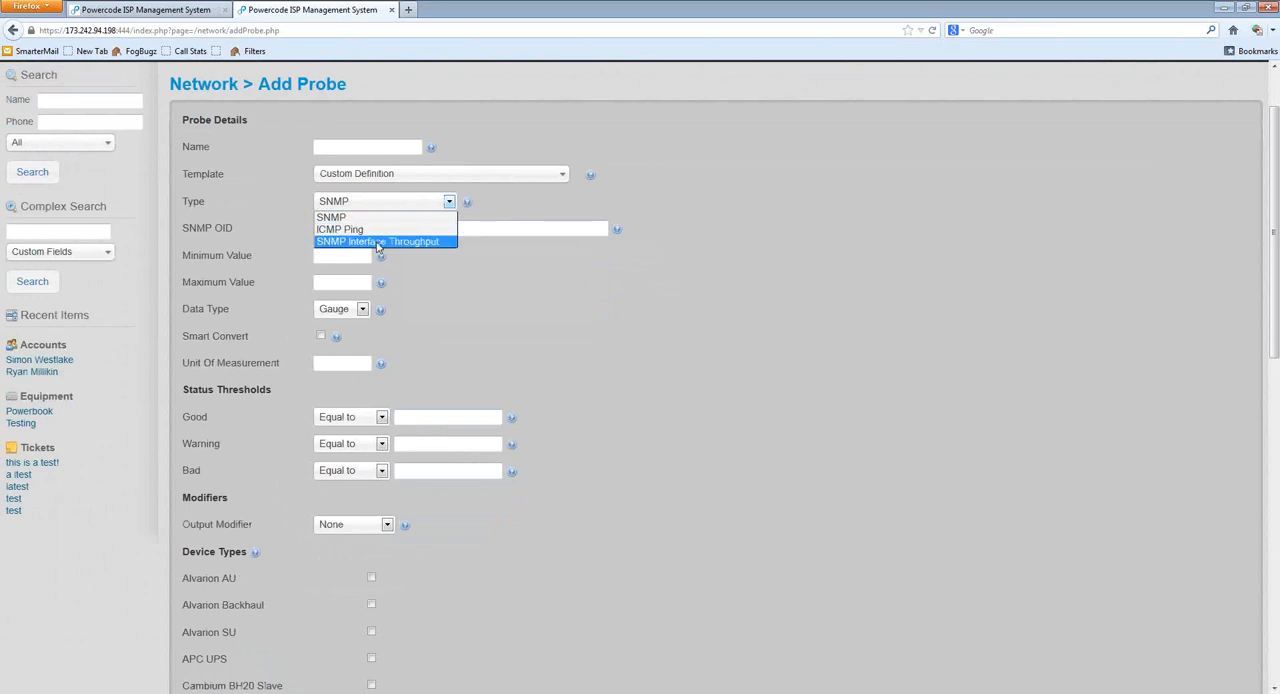
{"action": "left_click", "coordinate": [377, 216]}
{"action": "left_click", "coordinate": [365, 204]}
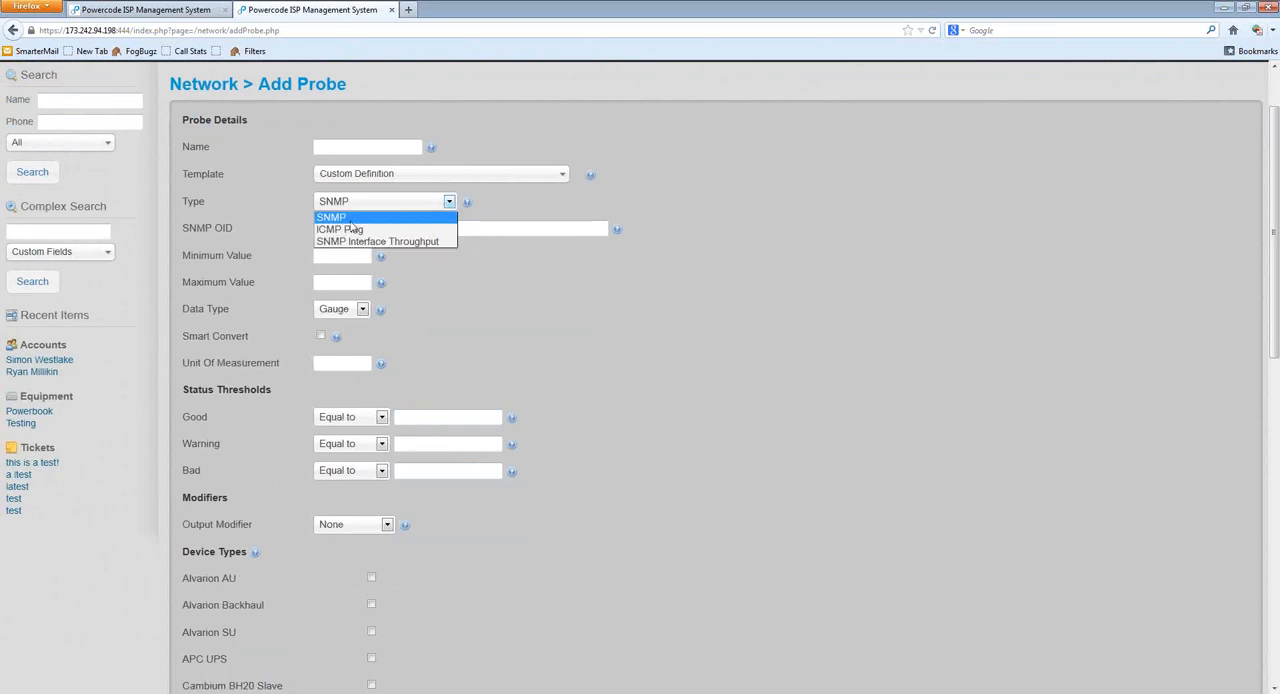
{"action": "left_click", "coordinate": [347, 219]}
Step: Compare the settings of the ICMP Ping and SNMP Interface Throughput probe types, returning the type to SNMP
{"action": "left_click", "coordinate": [362, 205]}
{"action": "left_click", "coordinate": [372, 231]}
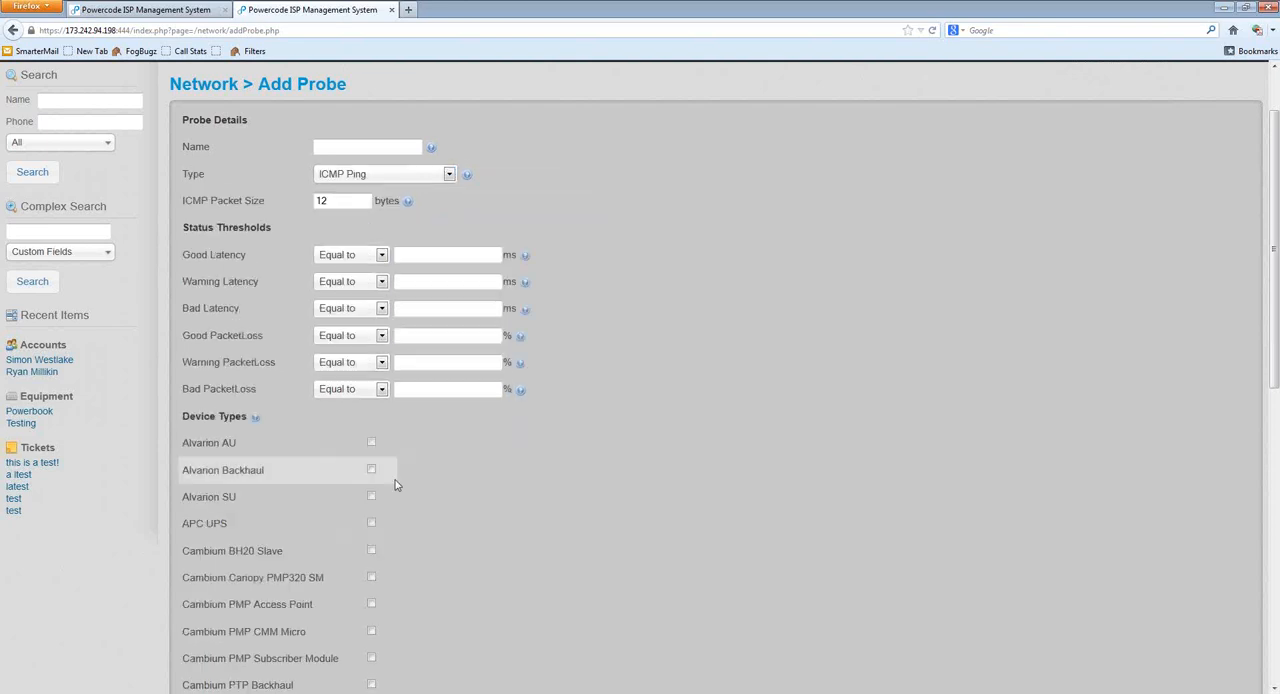
{"action": "left_click", "coordinate": [395, 188]}
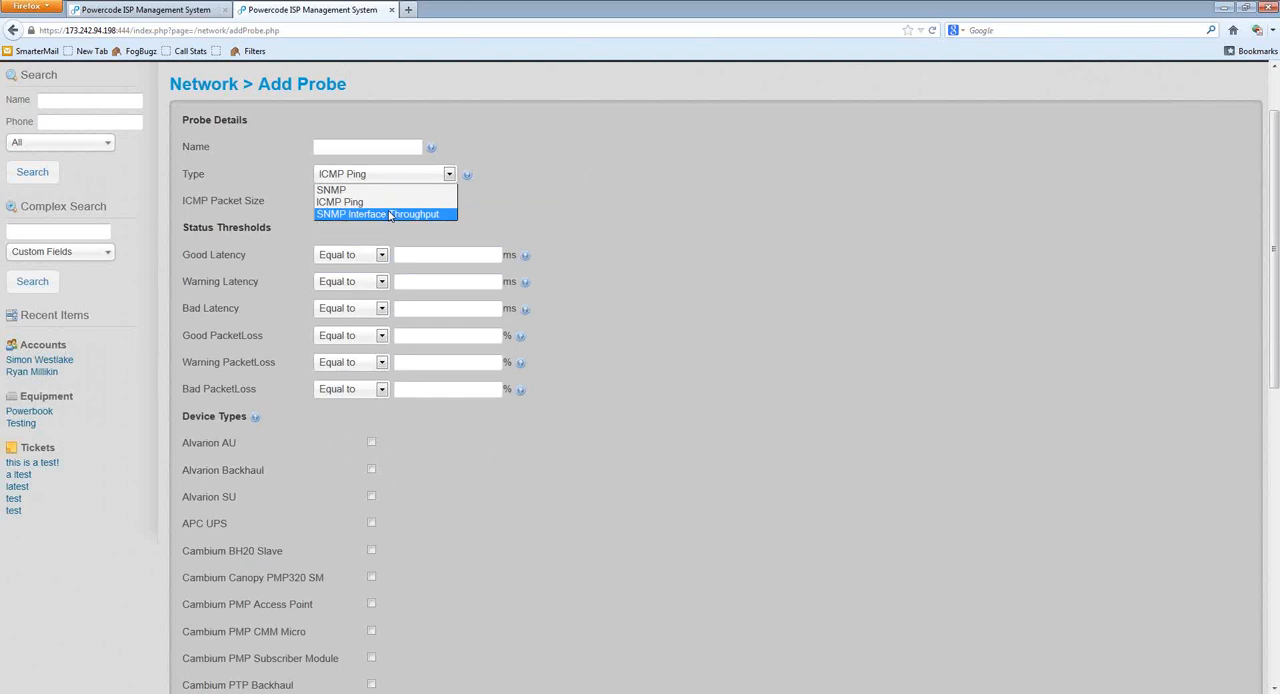
{"action": "left_click", "coordinate": [370, 215]}
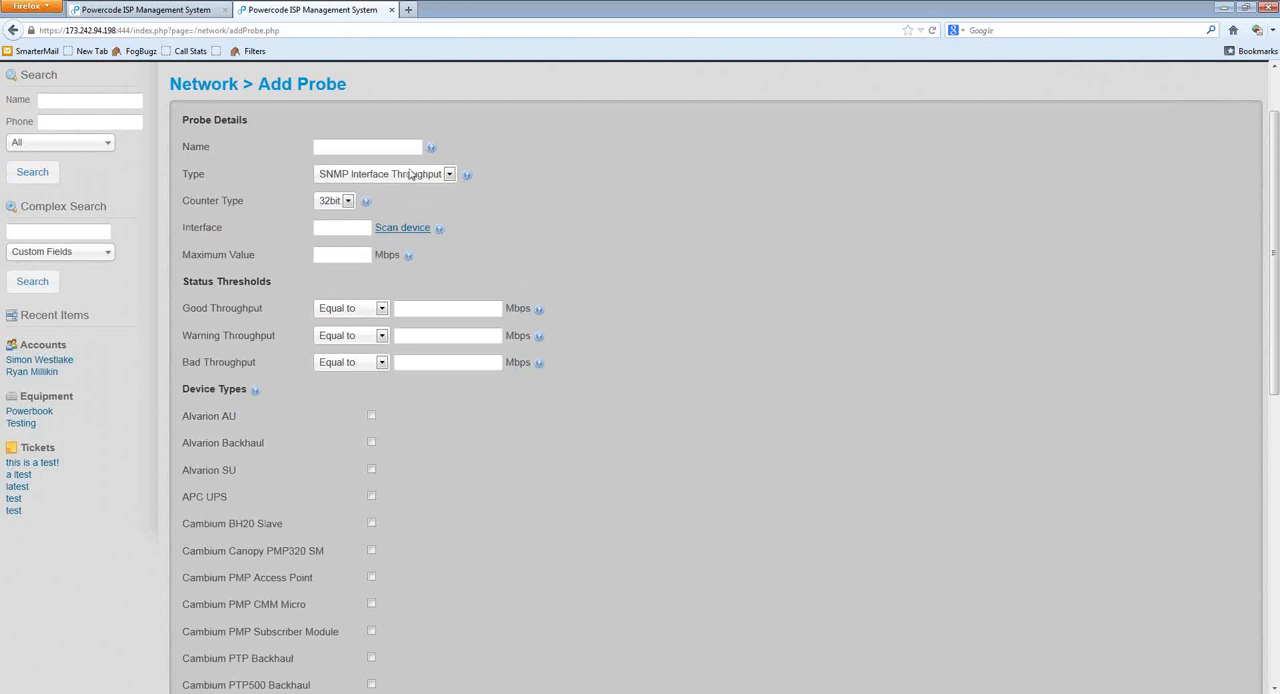
{"action": "left_click", "coordinate": [408, 174]}
{"action": "left_click", "coordinate": [385, 190]}
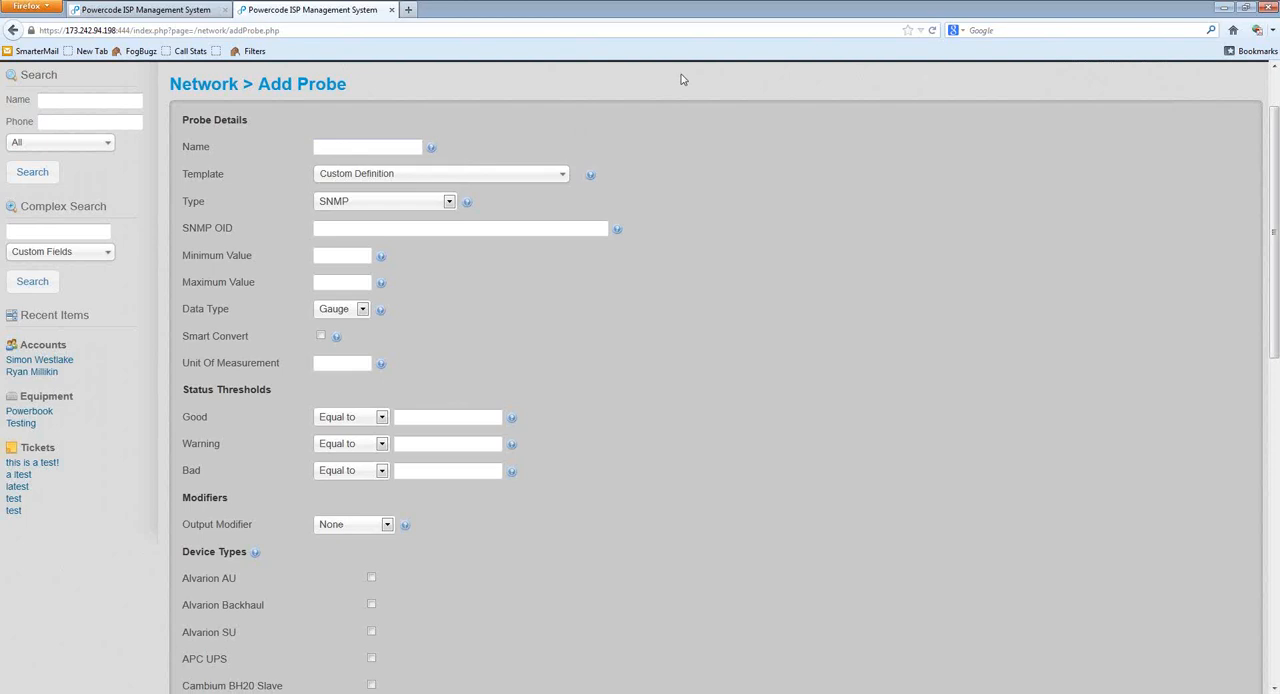
Step: Name the probe "Cisco CPU Usage" and choose the Custom Definition template
{"action": "type", "text": "Cisco CPU Usage"}
{"action": "left_click", "coordinate": [362, 177]}
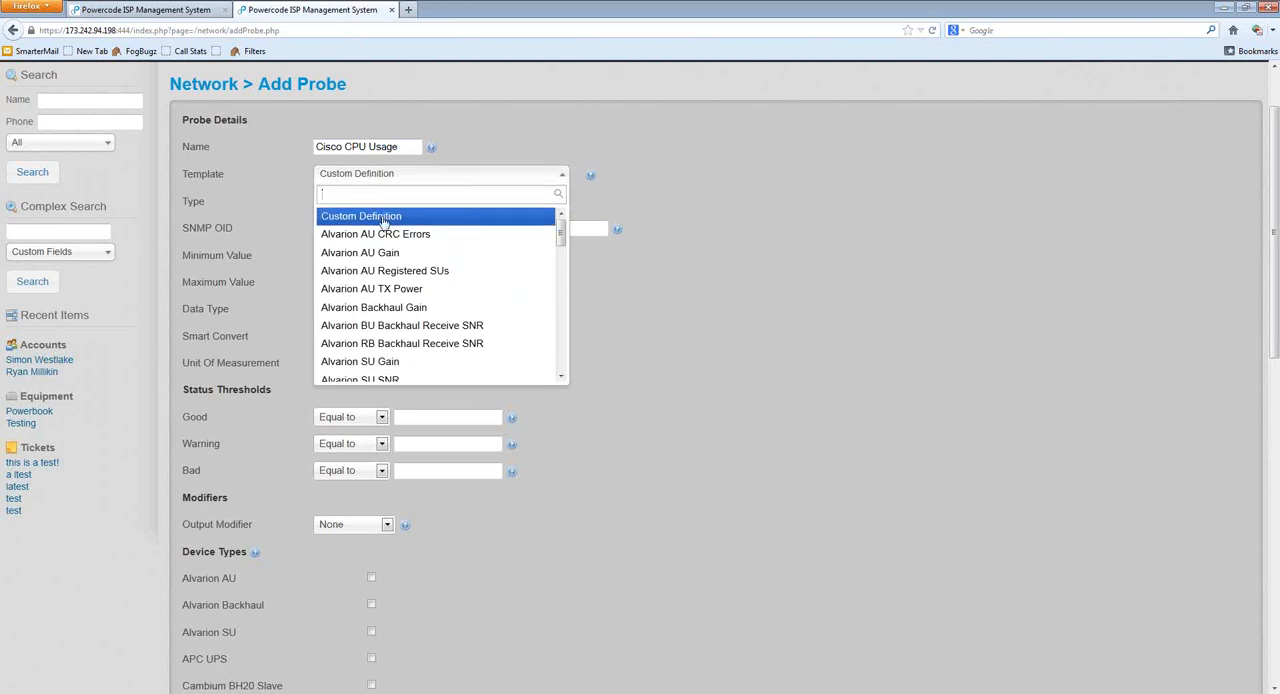
{"action": "left_click", "coordinate": [361, 218]}
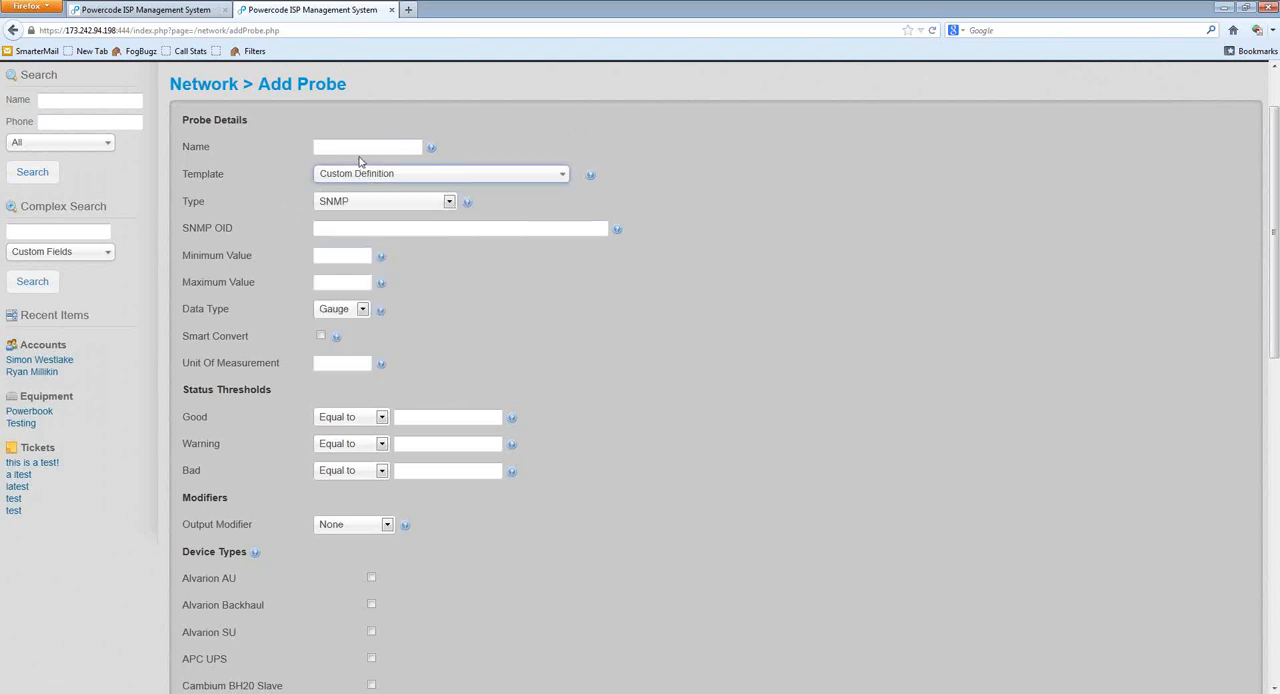
Step: Apply the Cambium Canopy SM Jitter template to the probe and review the settings it fills in
{"action": "left_click", "coordinate": [388, 177]}
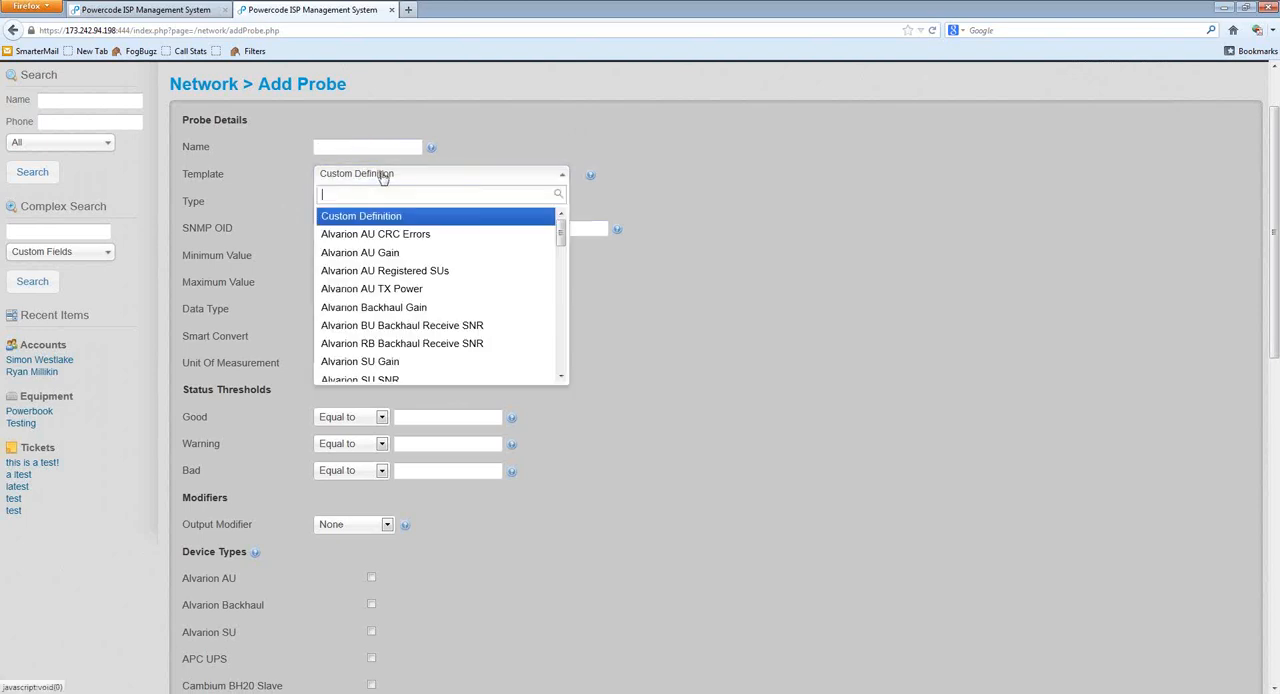
{"action": "scroll", "coordinate": [435, 292], "scroll_direction": "down", "scroll_amount": 4}
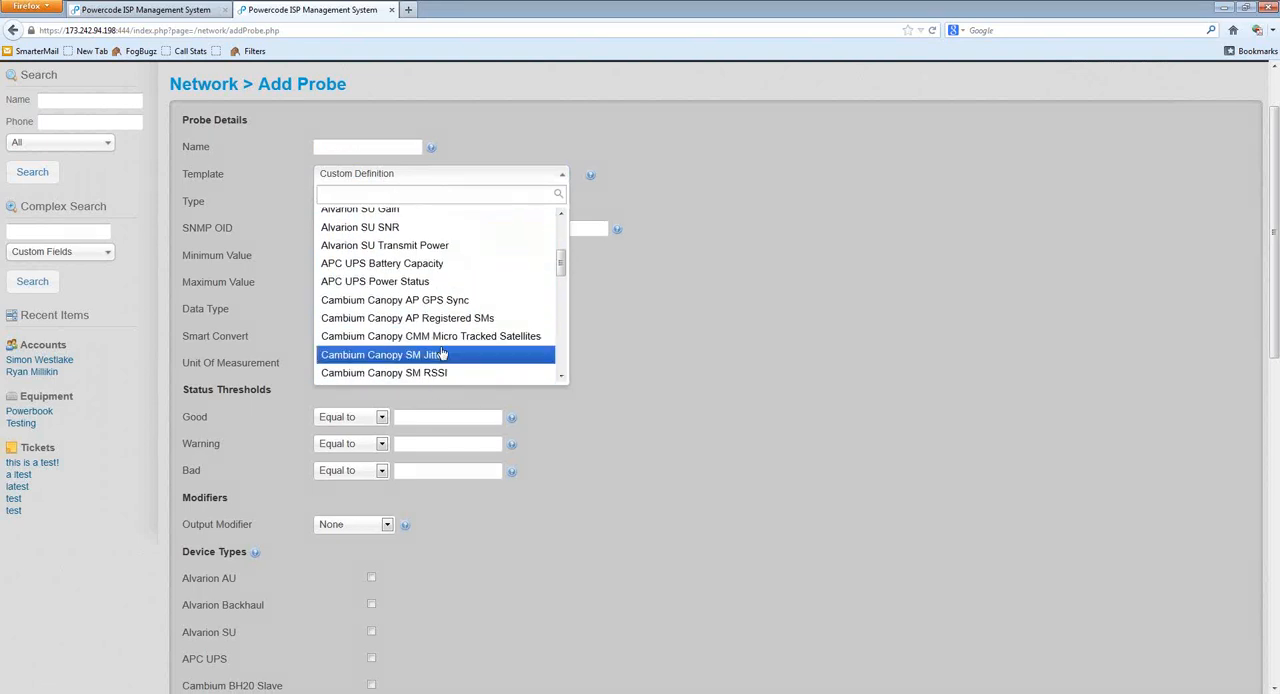
{"action": "left_click", "coordinate": [422, 356]}
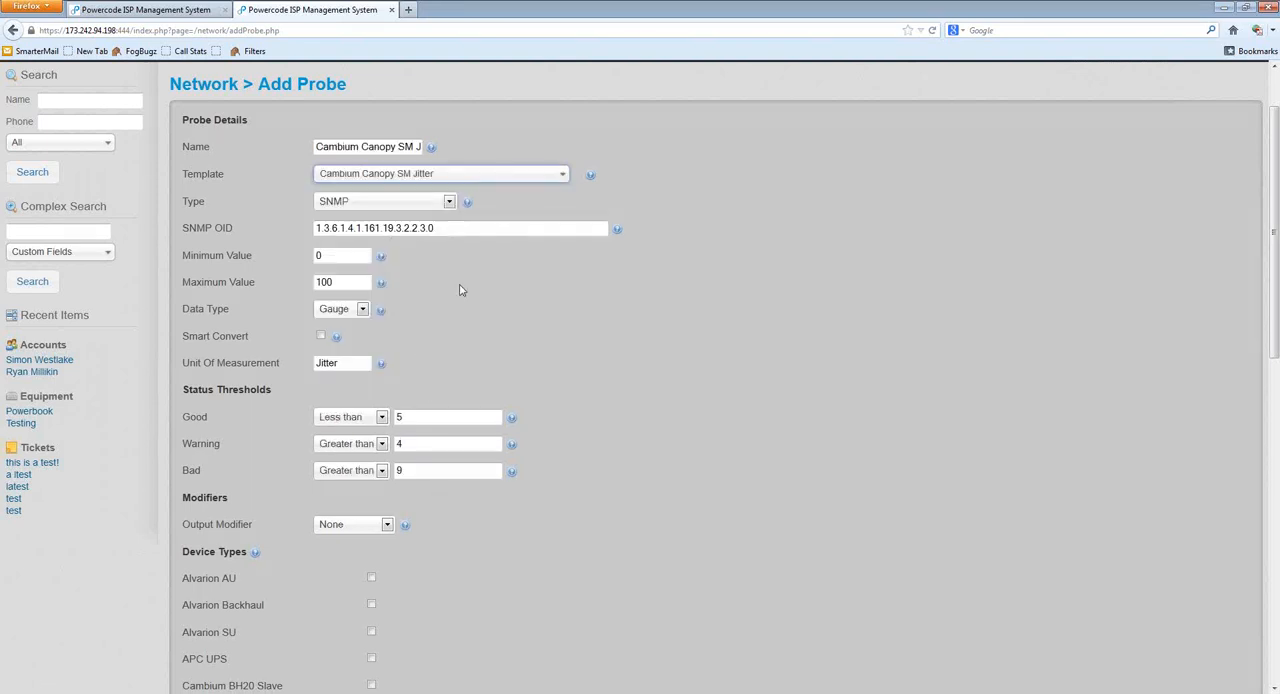
{"action": "scroll", "coordinate": [350, 393], "scroll_direction": "down", "scroll_amount": 4}
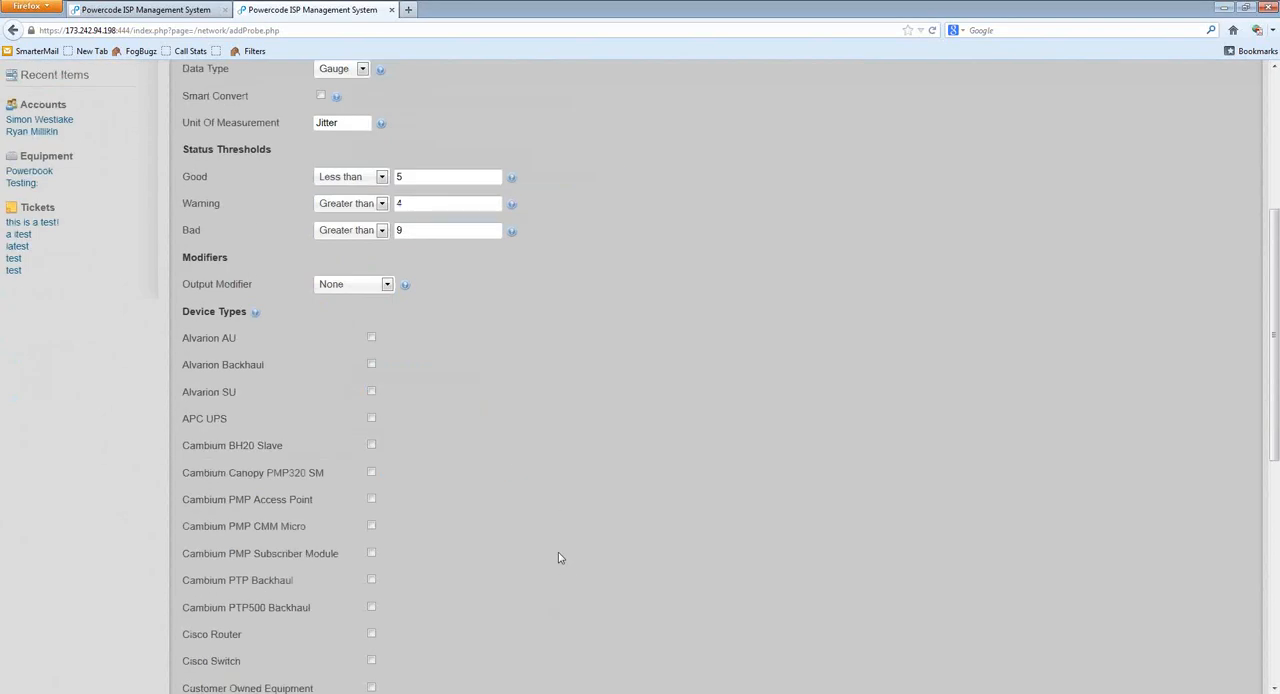
{"action": "scroll", "coordinate": [557, 550], "scroll_direction": "up", "scroll_amount": 5}
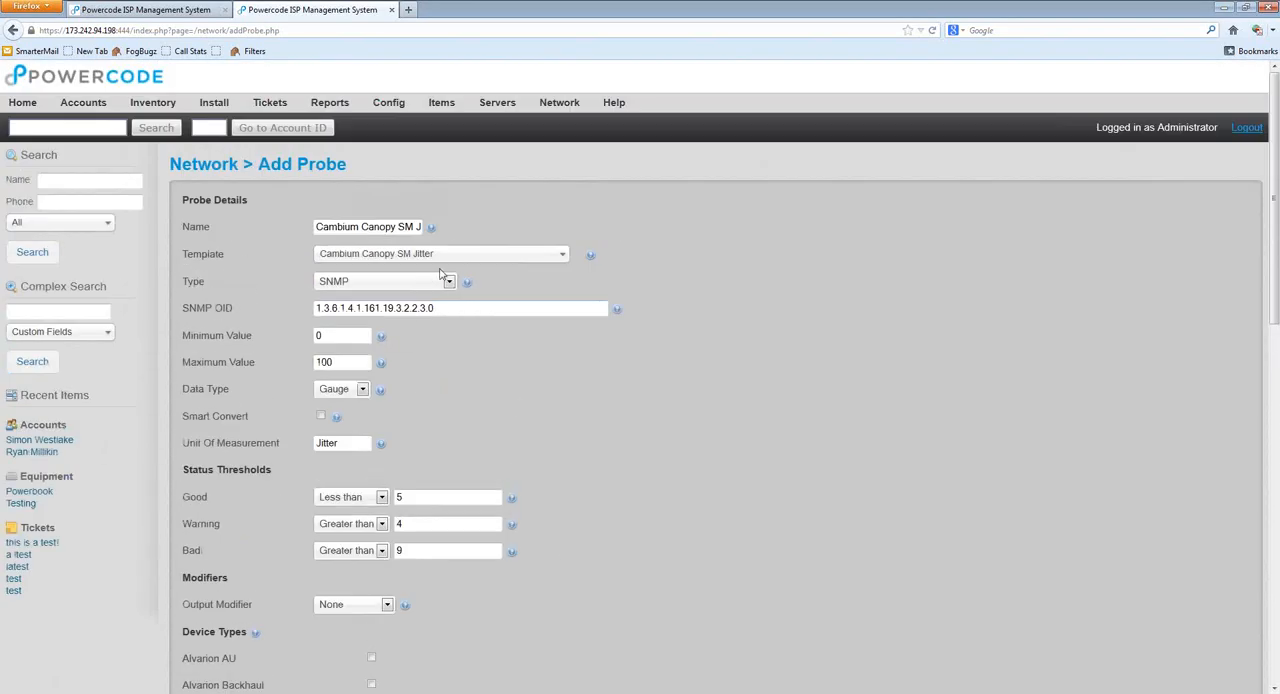
Step: Apply the Cisco Router CPU Usage template to the probe and review its status thresholds
{"action": "left_click", "coordinate": [521, 256]}
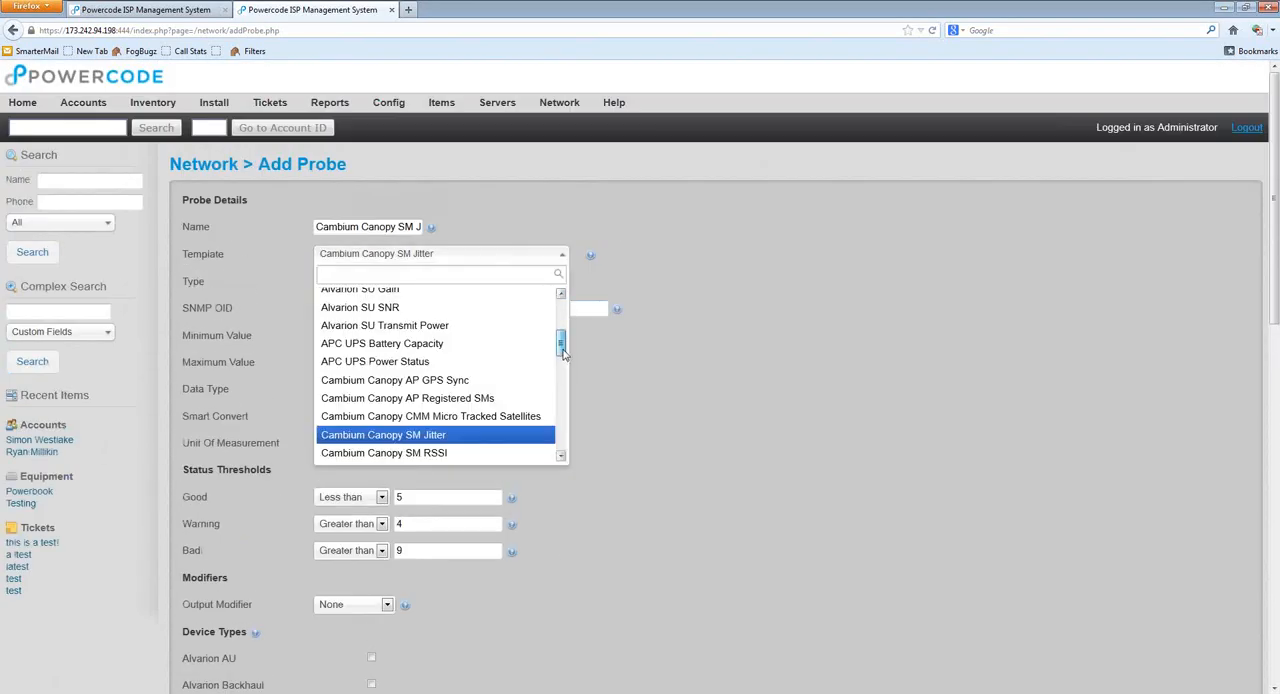
{"action": "scroll", "coordinate": [555, 420], "scroll_direction": "down", "scroll_amount": 5}
{"action": "left_click", "coordinate": [440, 399]}
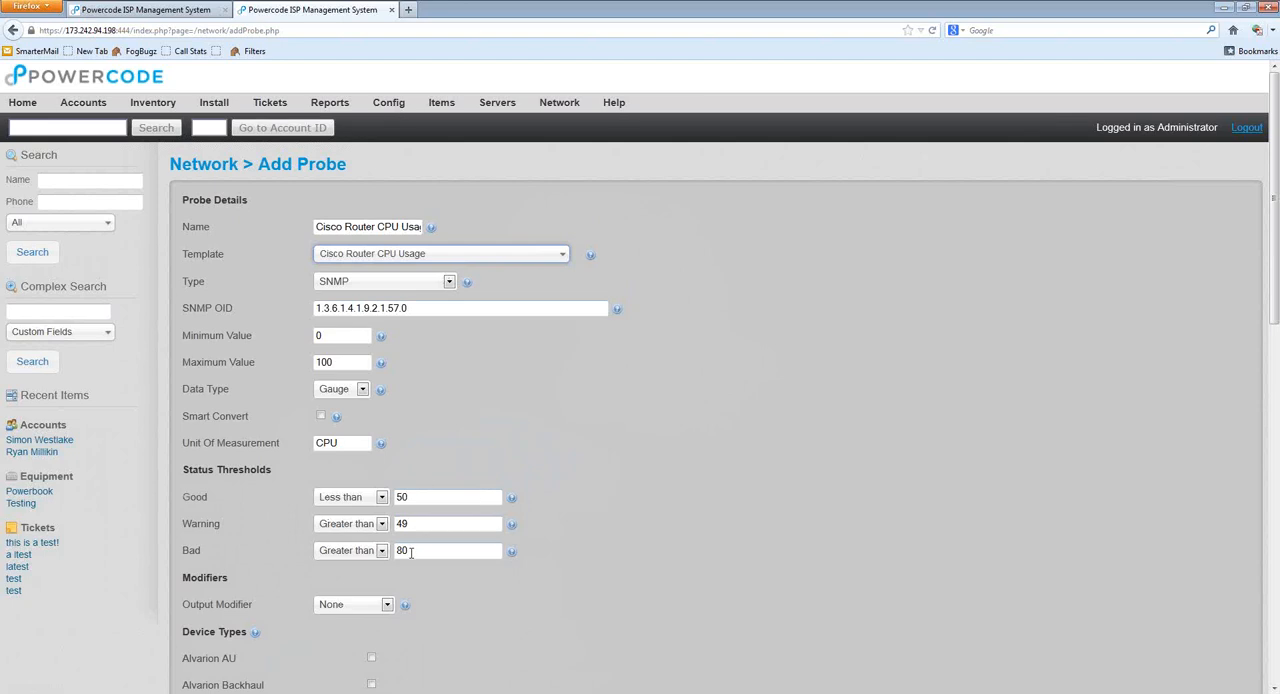
{"action": "left_click", "coordinate": [409, 512]}
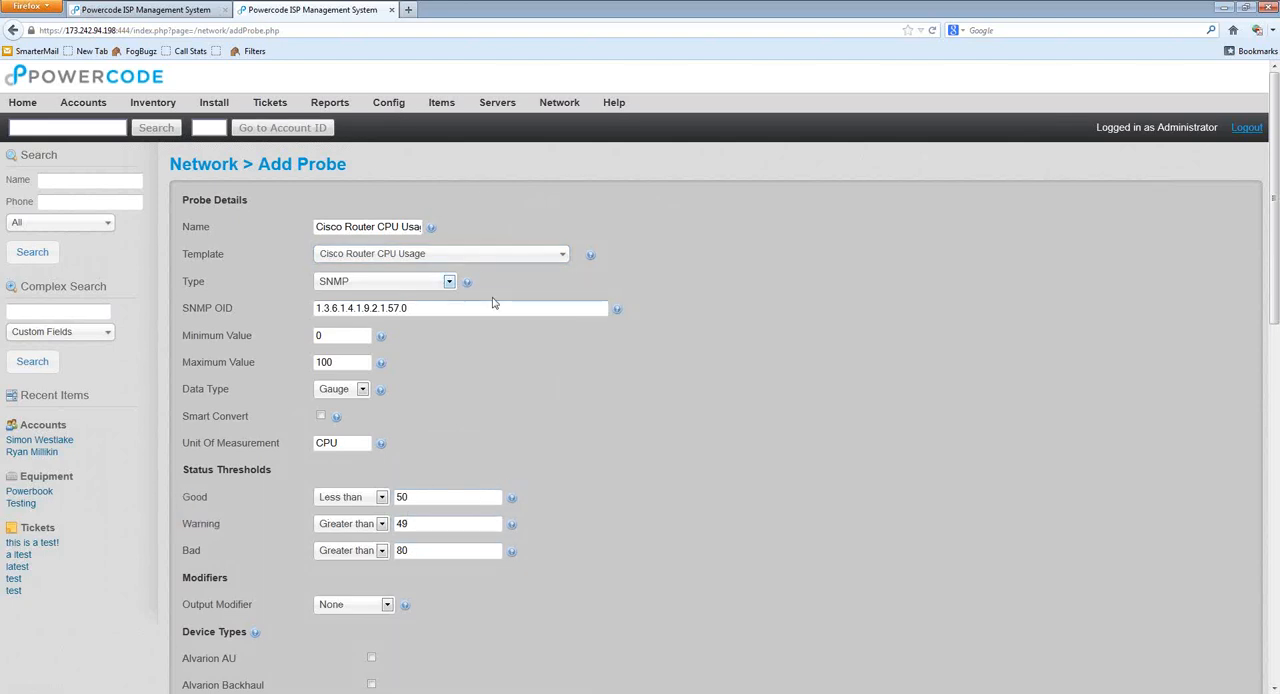
Step: Apply the Mikrotik Router CPU Usage template to the new probe
{"action": "left_click", "coordinate": [480, 254]}
{"action": "scroll", "coordinate": [559, 400], "scroll_direction": "down", "scroll_amount": 4}
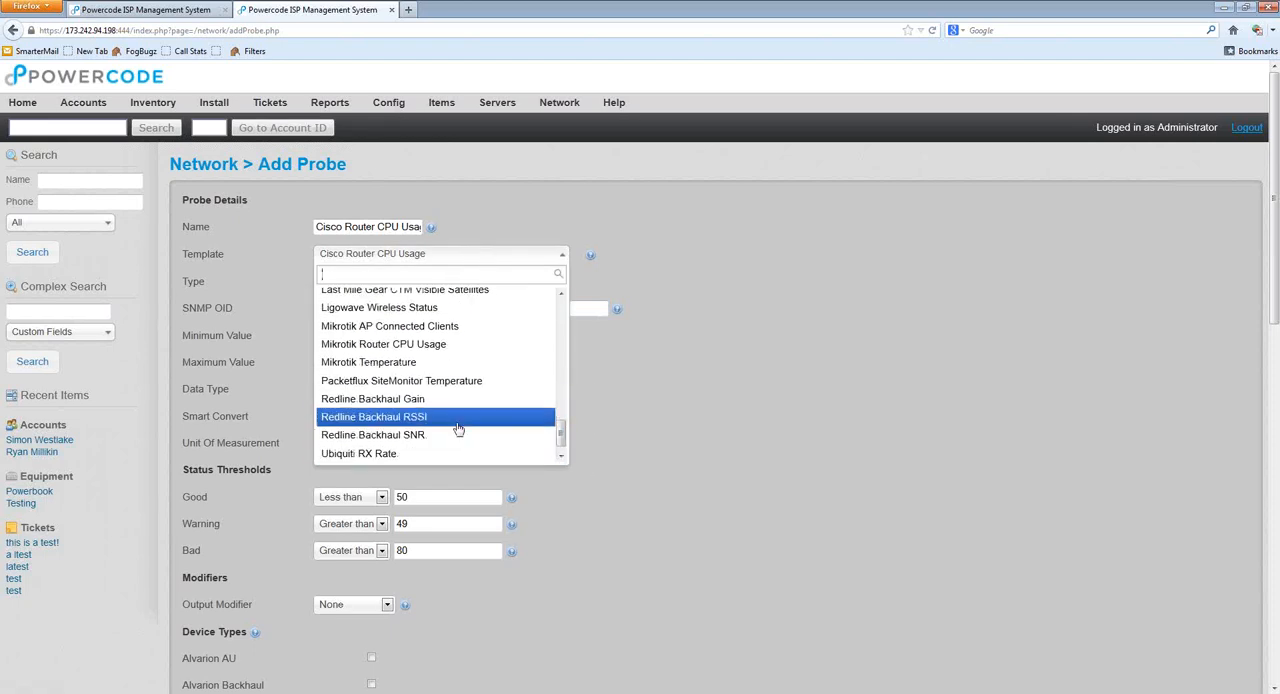
{"action": "left_click", "coordinate": [405, 346]}
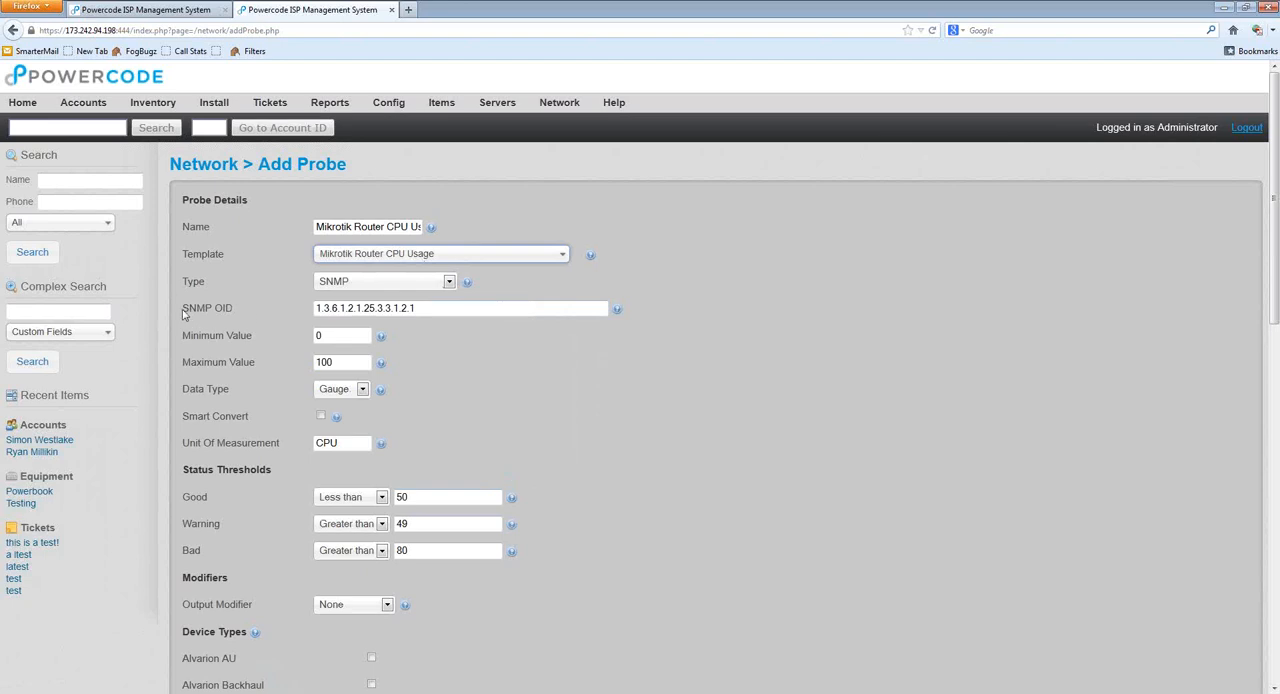
Step: Examine the SNMP OID that the template supplies for the probe
{"action": "left_click_drag", "start_coordinate": [234, 311], "coordinate": [205, 310]}
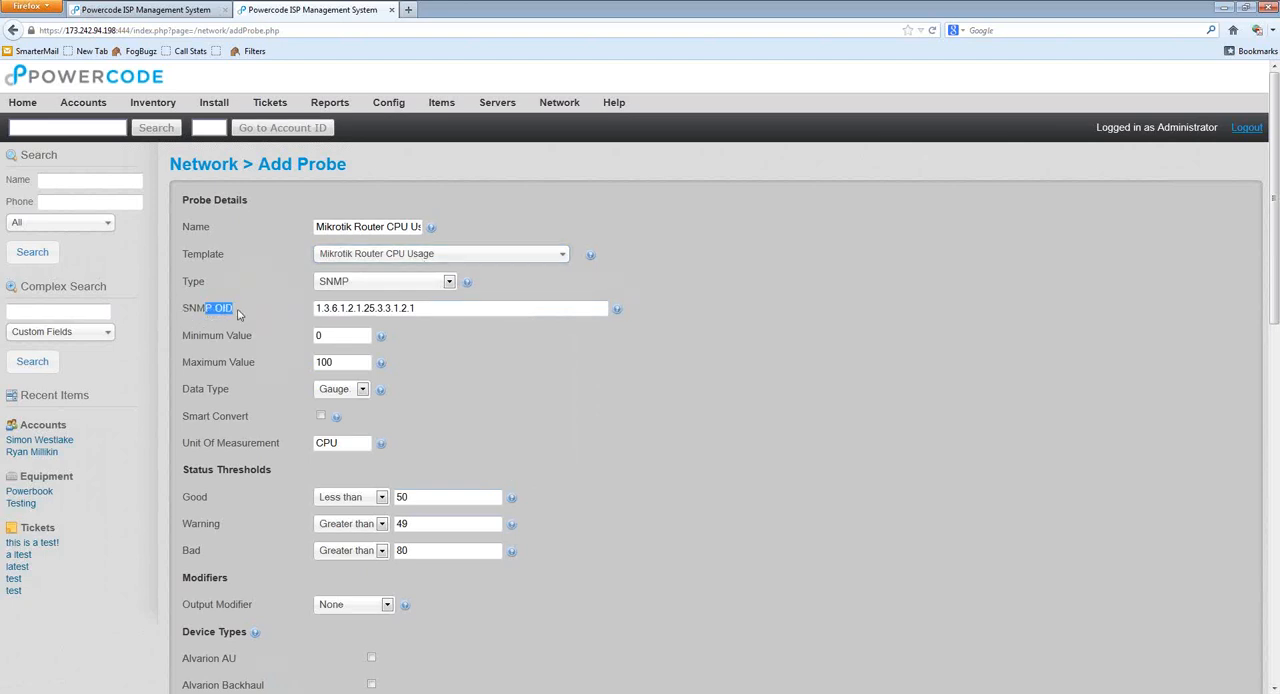
{"action": "left_click", "coordinate": [249, 311]}
{"action": "left_click_drag", "start_coordinate": [432, 308], "coordinate": [330, 310]}
{"action": "left_click", "coordinate": [418, 309]}
{"action": "left_click_drag", "start_coordinate": [418, 308], "coordinate": [316, 313]}
{"action": "left_click", "coordinate": [434, 308]}
{"action": "left_click_drag", "start_coordinate": [433, 308], "coordinate": [314, 308]}
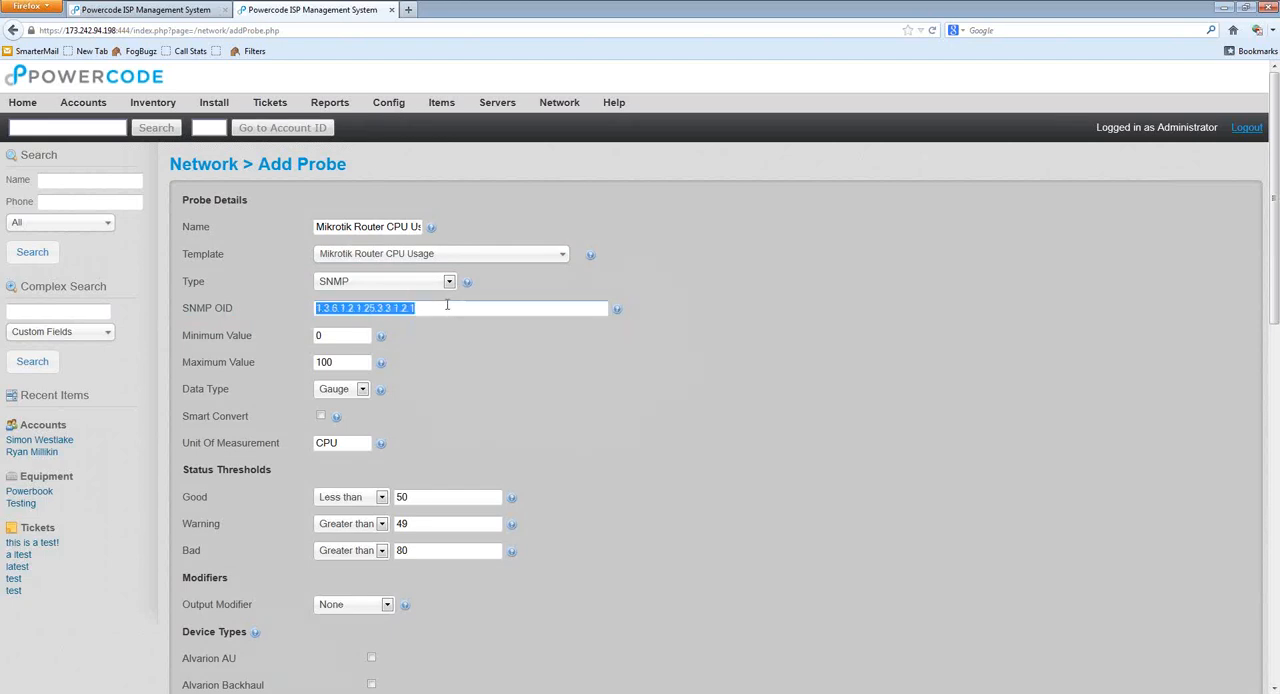
{"action": "left_click", "coordinate": [476, 351]}
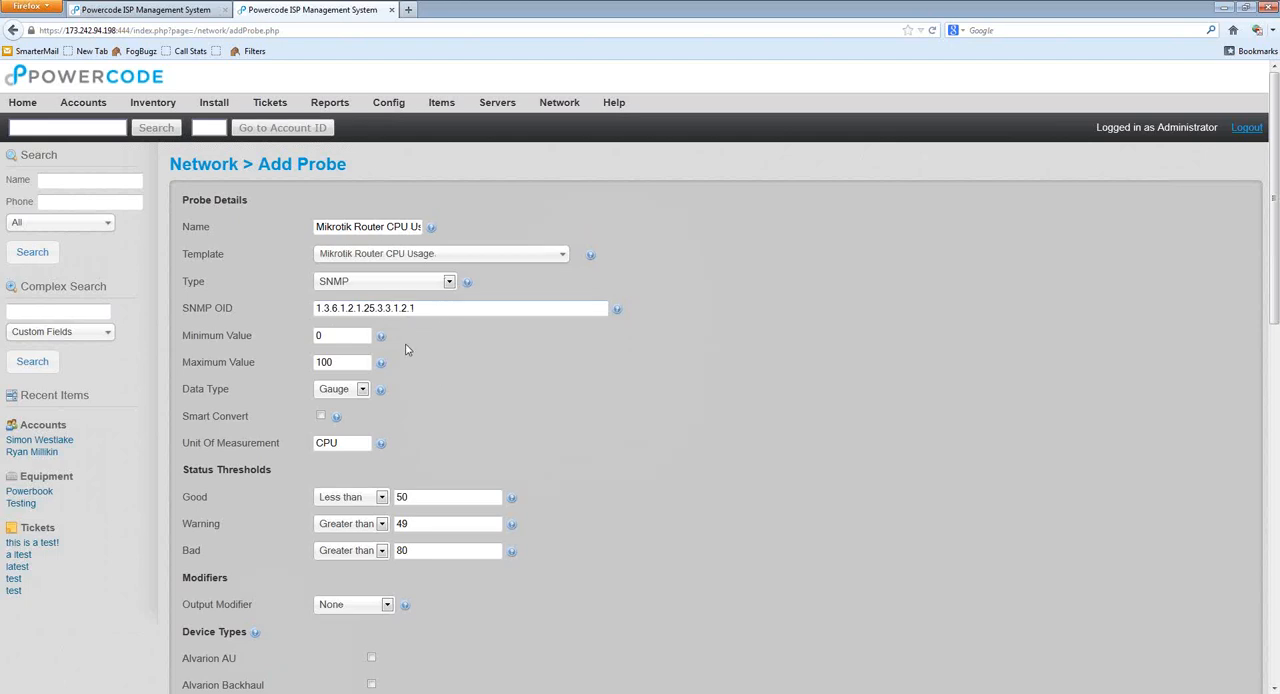
{"action": "left_click_drag", "start_coordinate": [437, 308], "coordinate": [472, 432]}
Step: Check the explanations of the probe's maximum and minimum value fields
{"action": "mouse_move", "coordinate": [383, 364]}
{"action": "mouse_move", "coordinate": [382, 341]}
{"action": "left_click", "coordinate": [343, 337]}
Step: Examine the Gauge and Counter data type options and their explanation, keeping Gauge selected
{"action": "scroll", "coordinate": [432, 380], "scroll_direction": "down", "scroll_amount": 3}
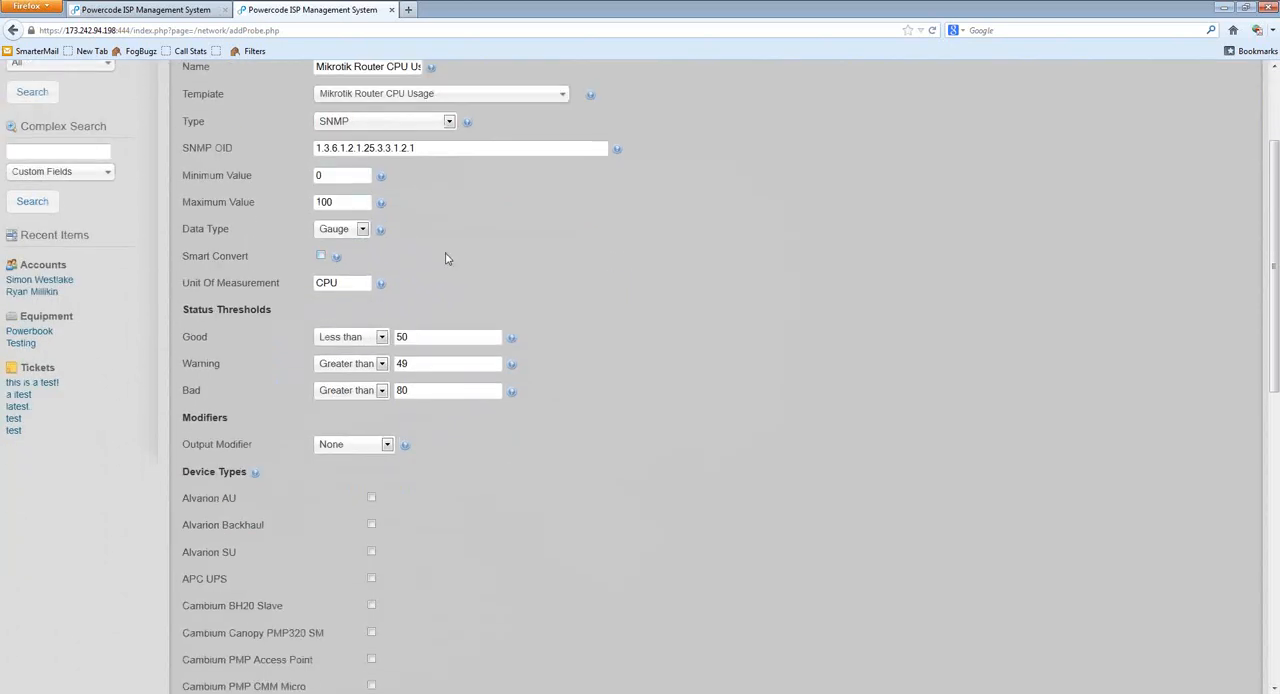
{"action": "left_click", "coordinate": [360, 230]}
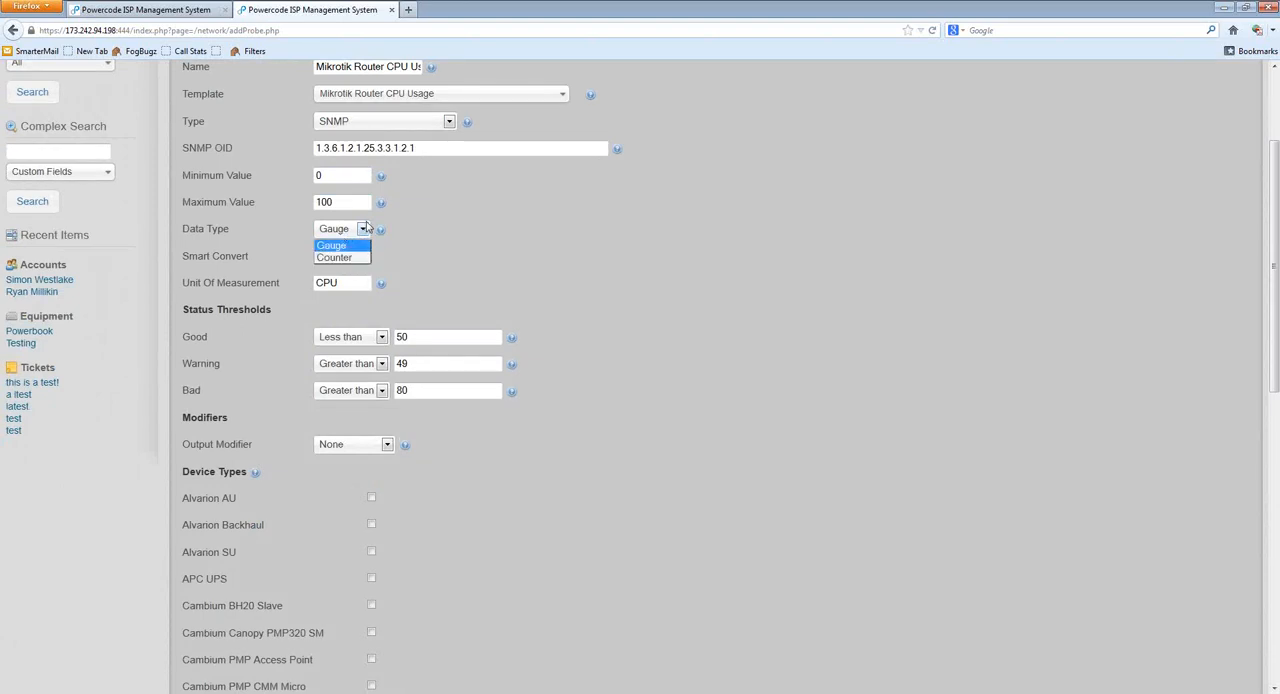
{"action": "left_click", "coordinate": [408, 236]}
{"action": "mouse_move", "coordinate": [383, 233]}
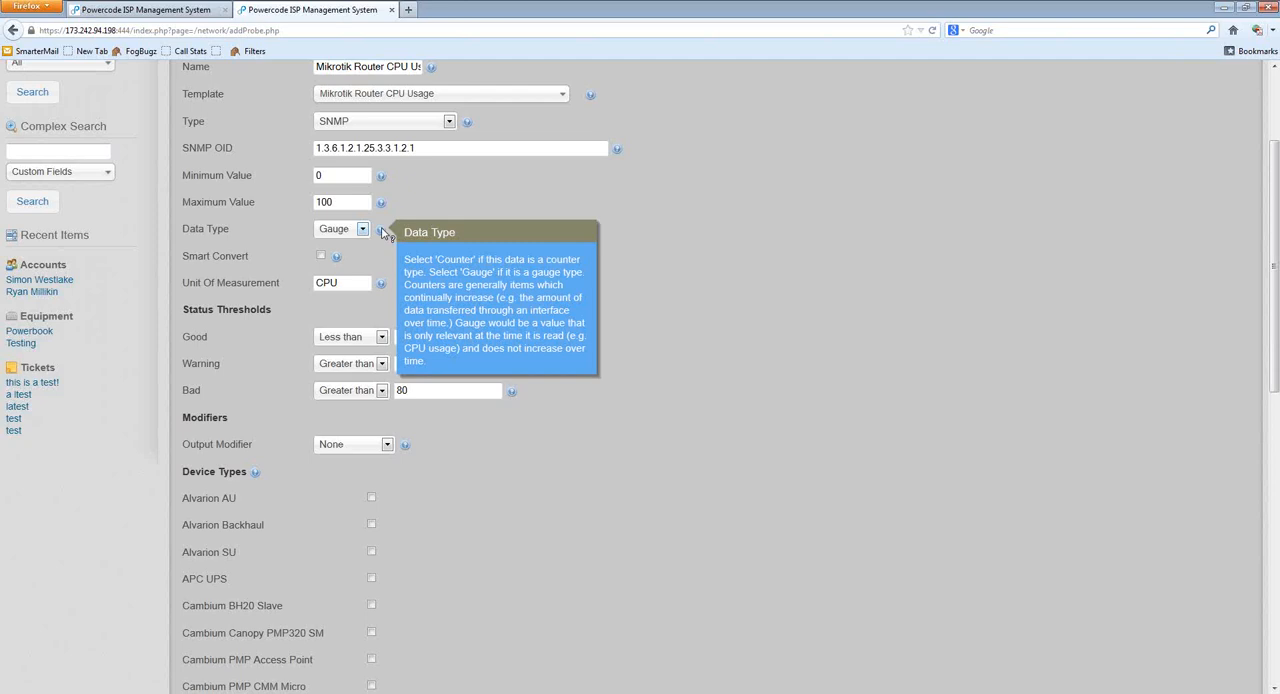
{"action": "left_click", "coordinate": [362, 230]}
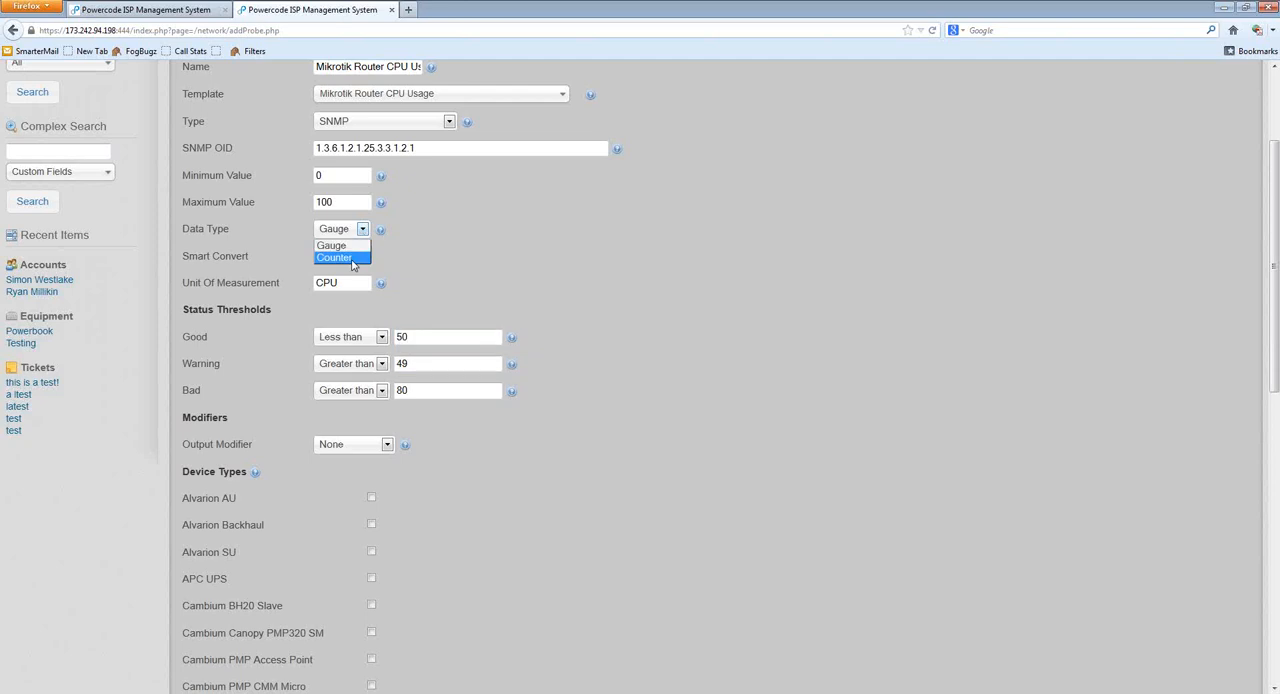
{"action": "left_click", "coordinate": [355, 247]}
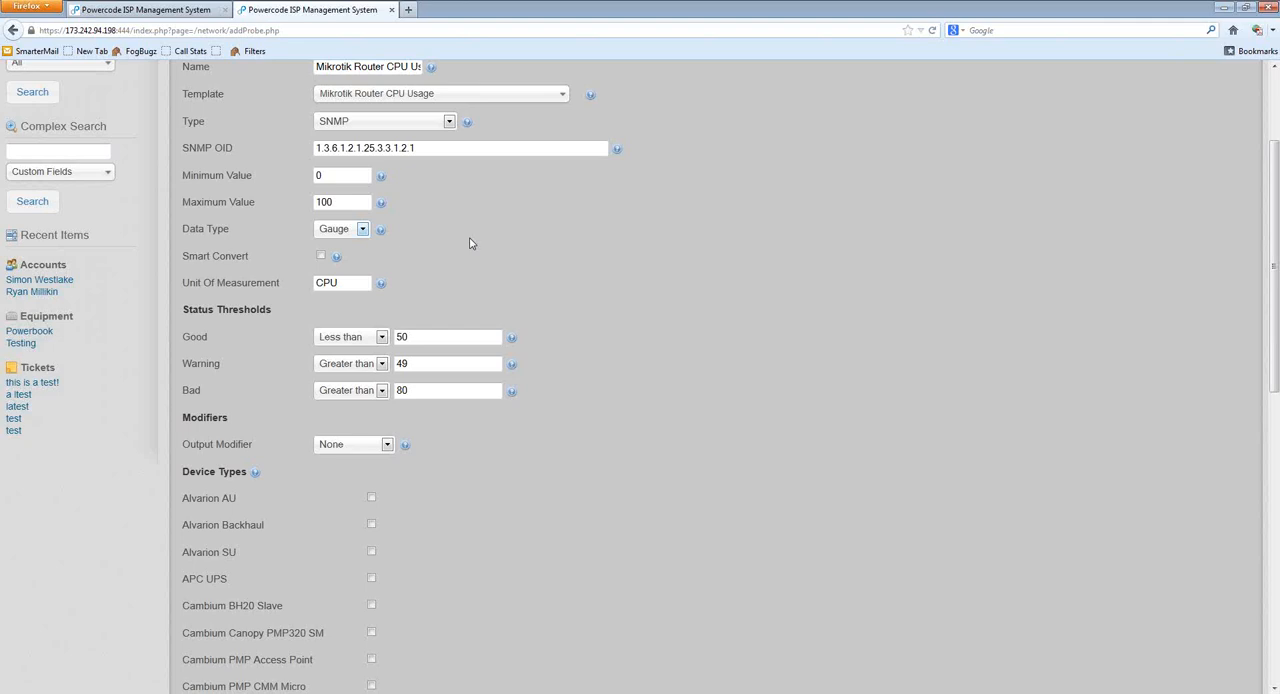
{"action": "left_click", "coordinate": [348, 234]}
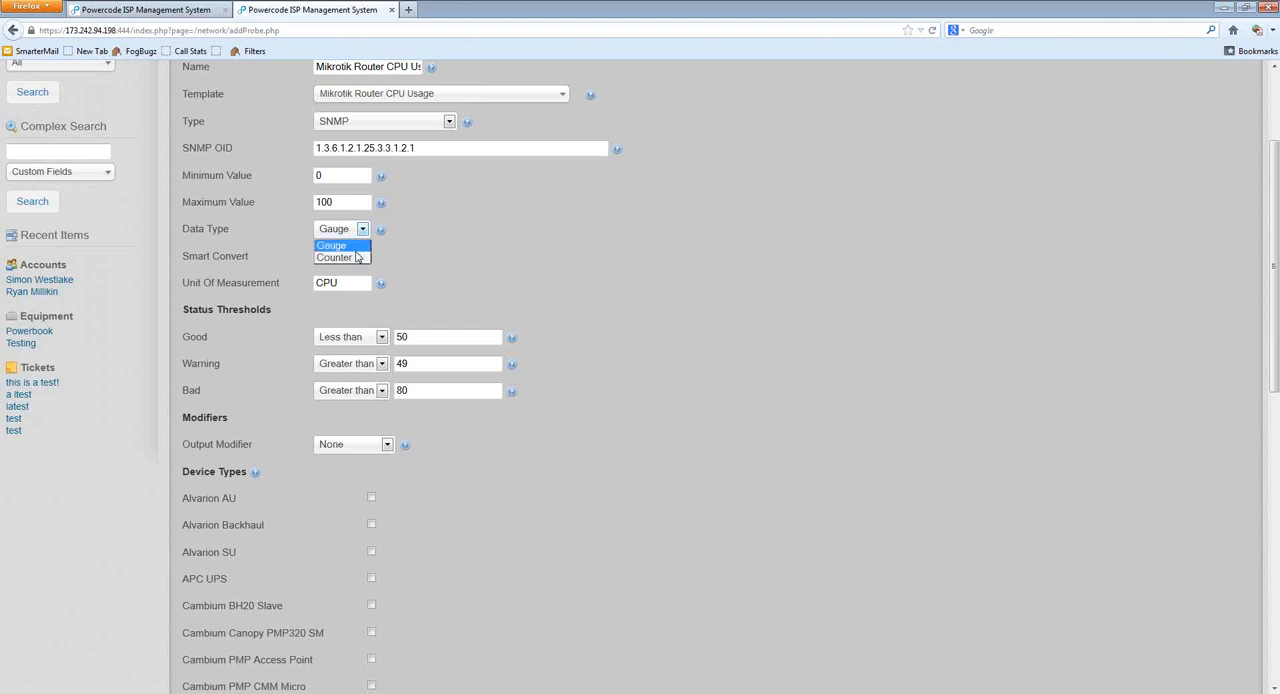
{"action": "left_click", "coordinate": [431, 244]}
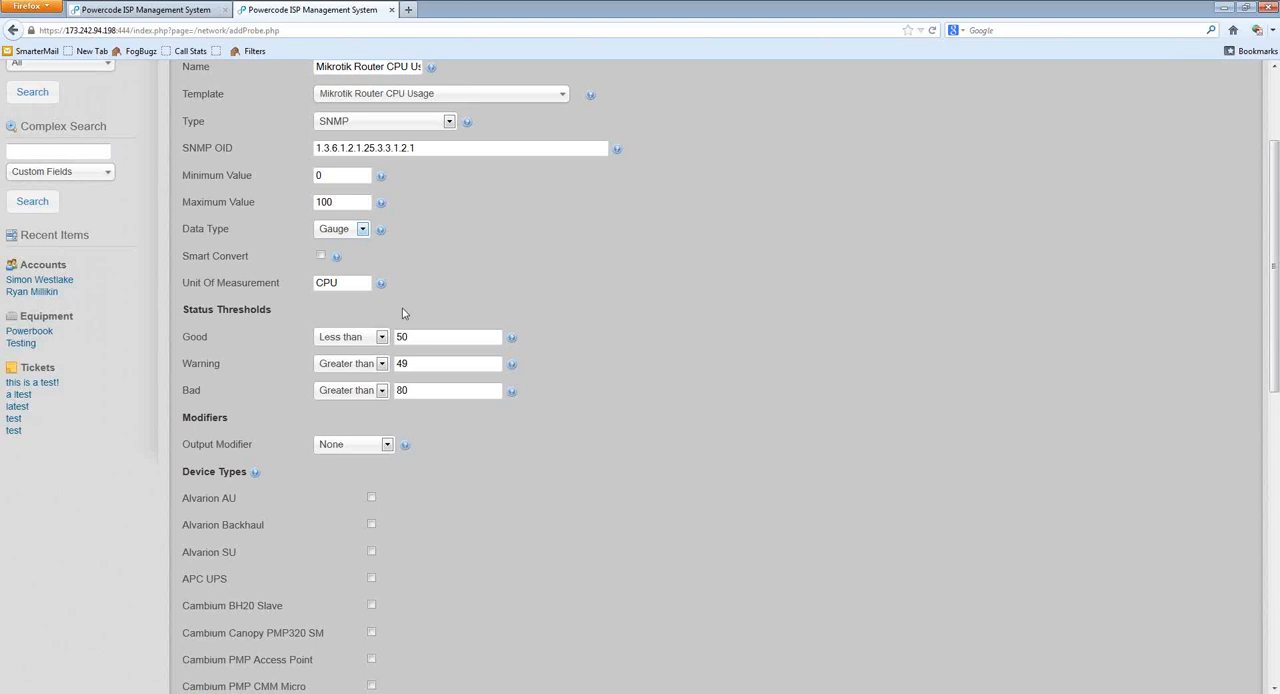
{"action": "left_click", "coordinate": [347, 234]}
{"action": "left_click", "coordinate": [350, 248]}
Step: Review the value limits and the Smart Convert explanation, toggling Smart Convert on and back off
{"action": "left_click", "coordinate": [343, 197]}
{"action": "left_click", "coordinate": [364, 178]}
{"action": "mouse_move", "coordinate": [338, 260]}
{"action": "left_click", "coordinate": [320, 257]}
{"action": "mouse_move", "coordinate": [337, 261]}
{"action": "left_click", "coordinate": [321, 258]}
Step: Set the probe's unit of measurement to "% CPU"
{"action": "double_click", "coordinate": [336, 282]}
{"action": "left_click", "coordinate": [409, 240]}
{"action": "mouse_move", "coordinate": [384, 288]}
{"action": "left_click_drag", "start_coordinate": [350, 282], "coordinate": [277, 283]}
{"action": "type", "text": "% CPU"}
Step: Review the Good, Warning and Bad status thresholds and the explanation of the Warning threshold
{"action": "scroll", "coordinate": [553, 396], "scroll_direction": "down", "scroll_amount": 2}
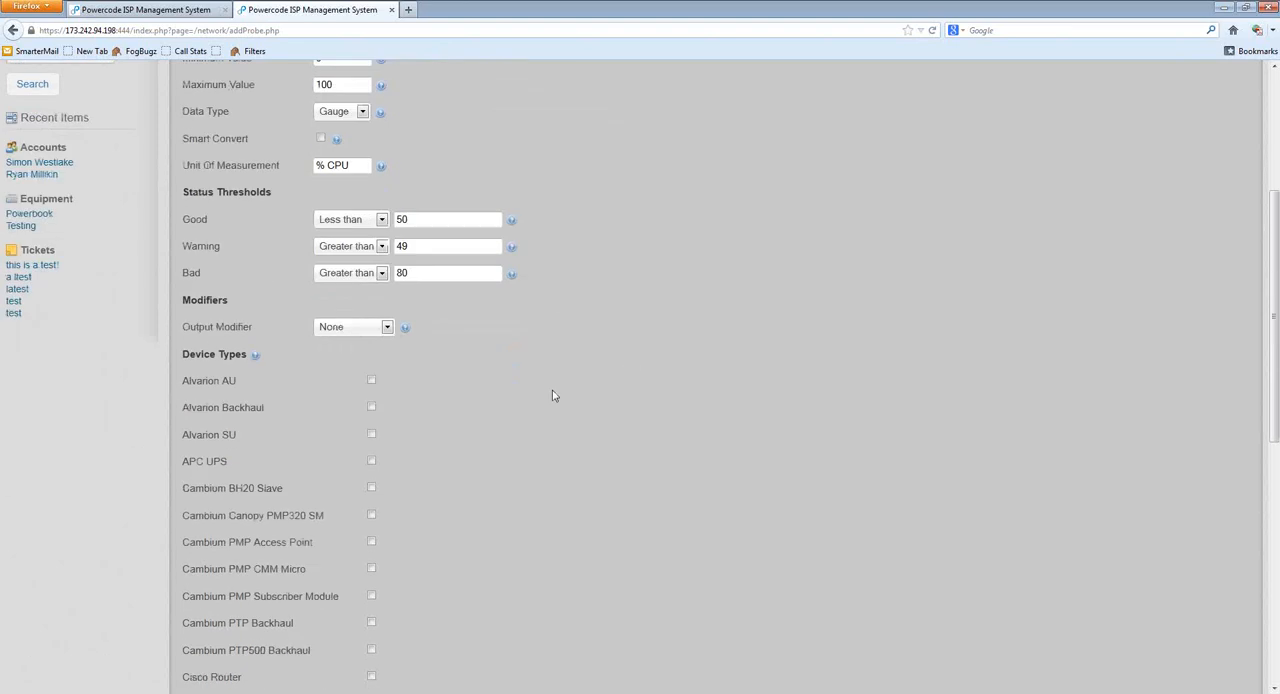
{"action": "scroll", "coordinate": [553, 396], "scroll_direction": "down", "scroll_amount": 1}
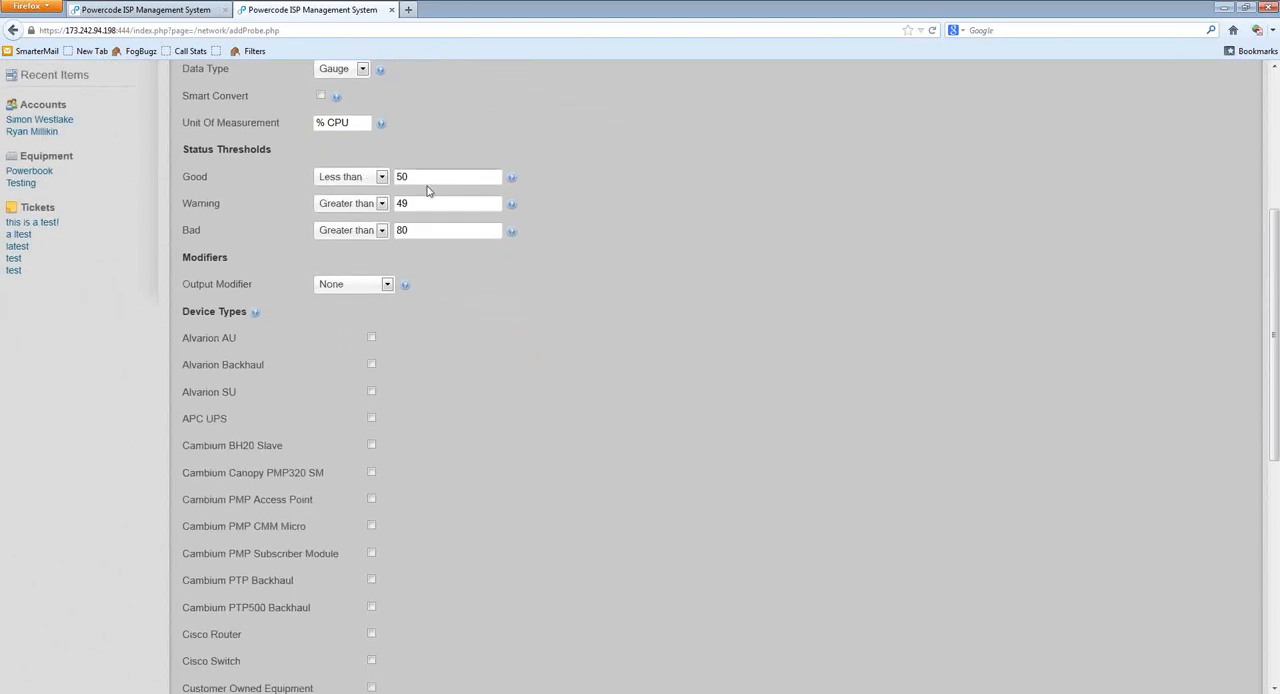
{"action": "mouse_move", "coordinate": [516, 212]}
{"action": "scroll", "coordinate": [560, 366], "scroll_direction": "up", "scroll_amount": 3}
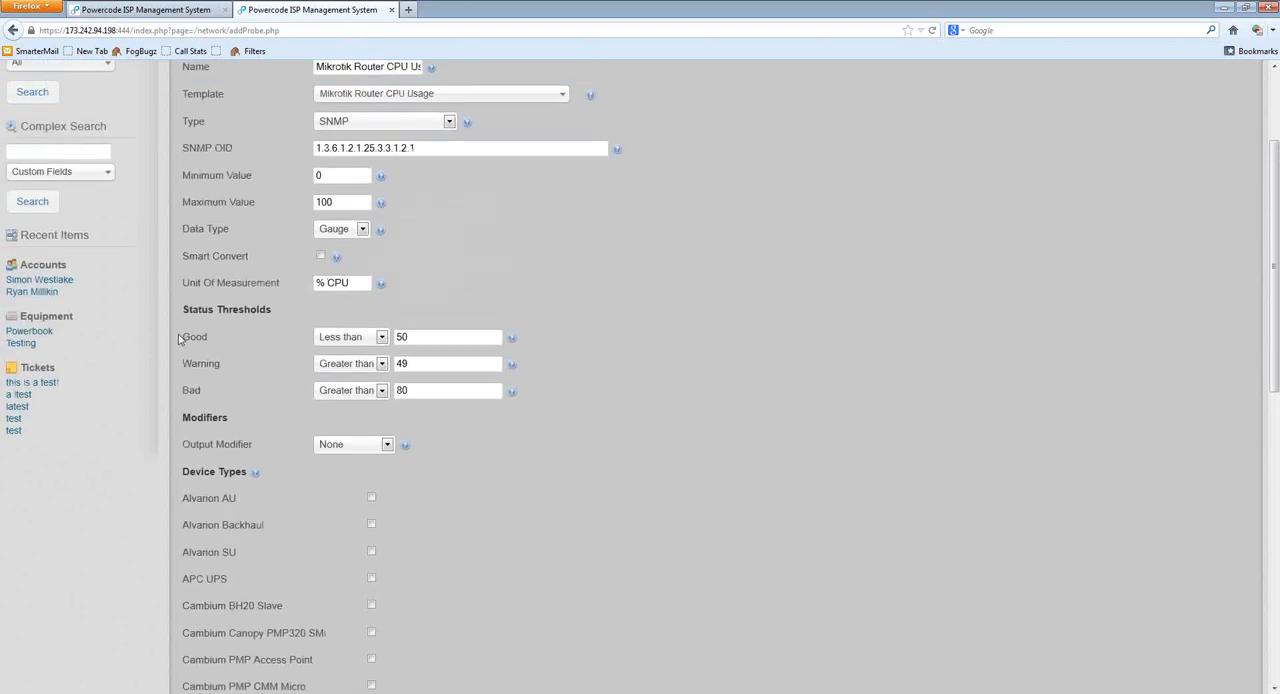
{"action": "left_click_drag", "start_coordinate": [393, 337], "coordinate": [429, 336]}
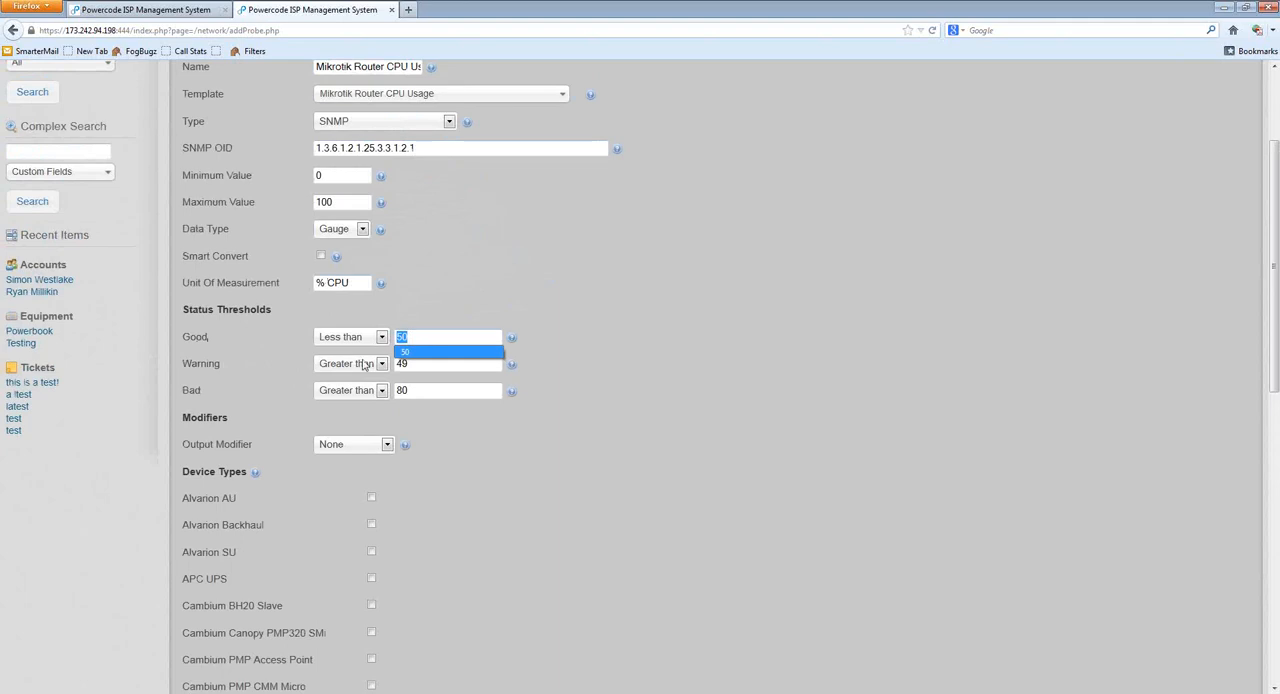
{"action": "double_click", "coordinate": [217, 364]}
{"action": "left_click", "coordinate": [430, 365]}
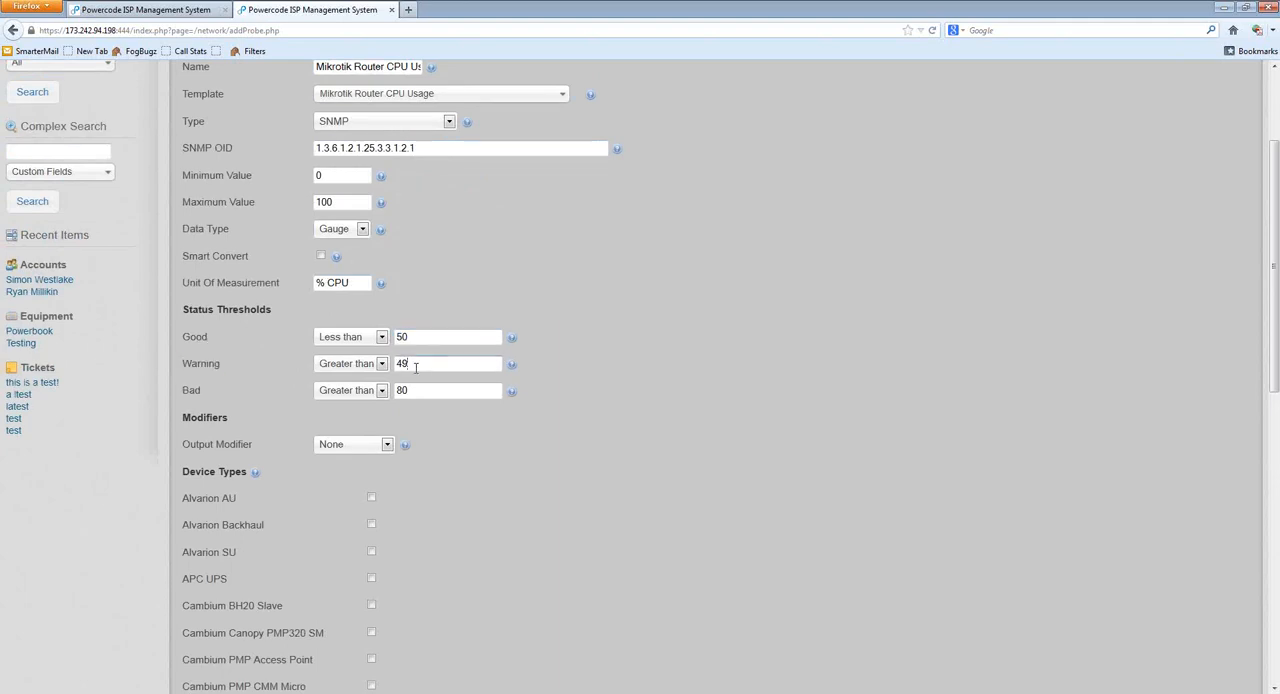
{"action": "double_click", "coordinate": [401, 364]}
{"action": "double_click", "coordinate": [202, 392]}
{"action": "double_click", "coordinate": [407, 391]}
Step: Try a two-level threshold setup with Good less than 25, Bad greater than 24 and no Warning value
{"action": "double_click", "coordinate": [401, 337]}
{"action": "type", "text": "25"}
{"action": "double_click", "coordinate": [405, 390]}
{"action": "type", "text": "24"}
{"action": "double_click", "coordinate": [472, 362]}
{"action": "key", "text": "BackSpace"}
Step: Set the status thresholds back to Good 50, Warning 49 and Bad 80
{"action": "double_click", "coordinate": [489, 334]}
{"action": "type", "text": "50"}
{"action": "key", "text": "Tab"}
{"action": "key", "text": "Tab"}
{"action": "type", "text": "49"}
{"action": "key", "text": "Tab"}
{"action": "type", "text": "80"}
Step: Try Bytes to Bits as the output modifier, and settle on Divide By Ten
{"action": "scroll", "coordinate": [477, 469], "scroll_direction": "down", "scroll_amount": 1}
{"action": "scroll", "coordinate": [477, 469], "scroll_direction": "down", "scroll_amount": 3}
{"action": "left_click", "coordinate": [370, 284]}
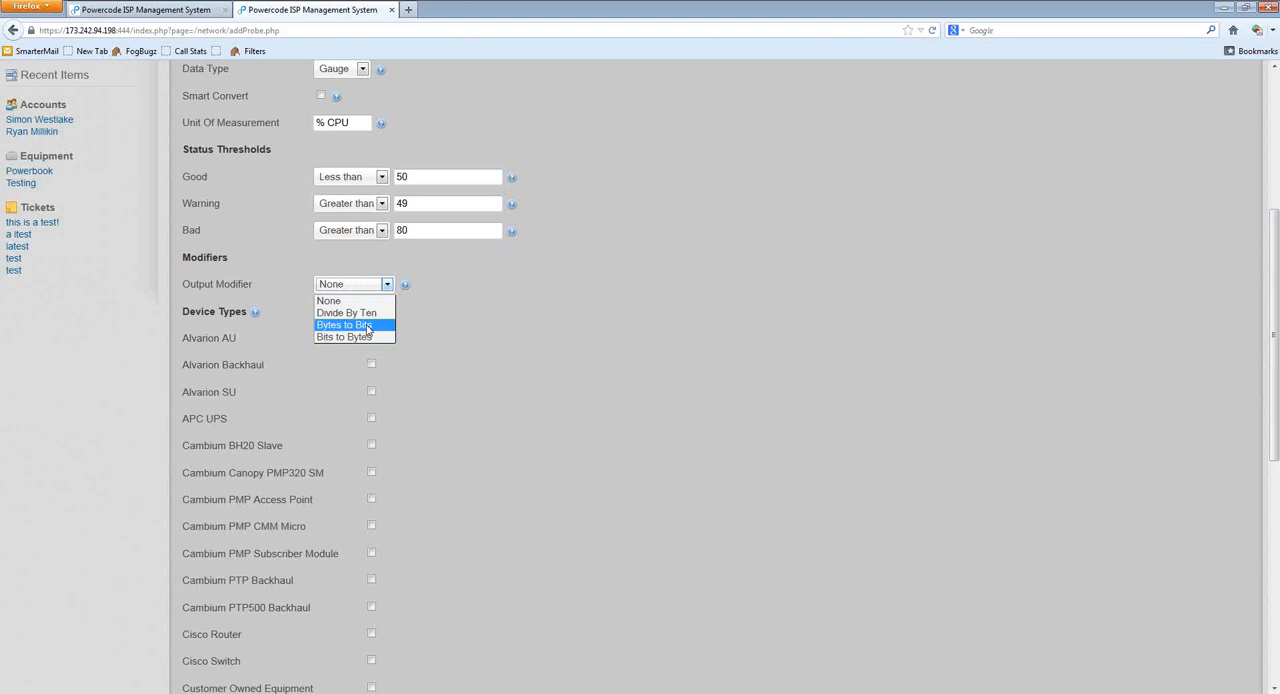
{"action": "left_click", "coordinate": [355, 325]}
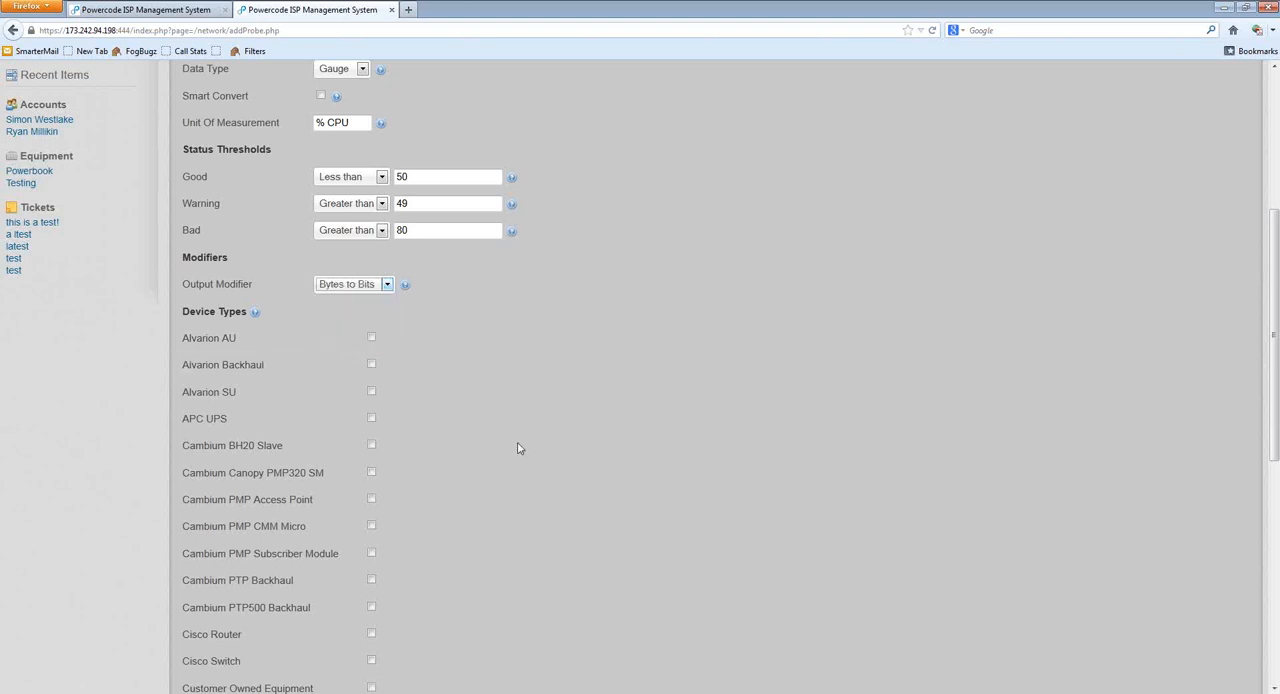
{"action": "left_click", "coordinate": [374, 286]}
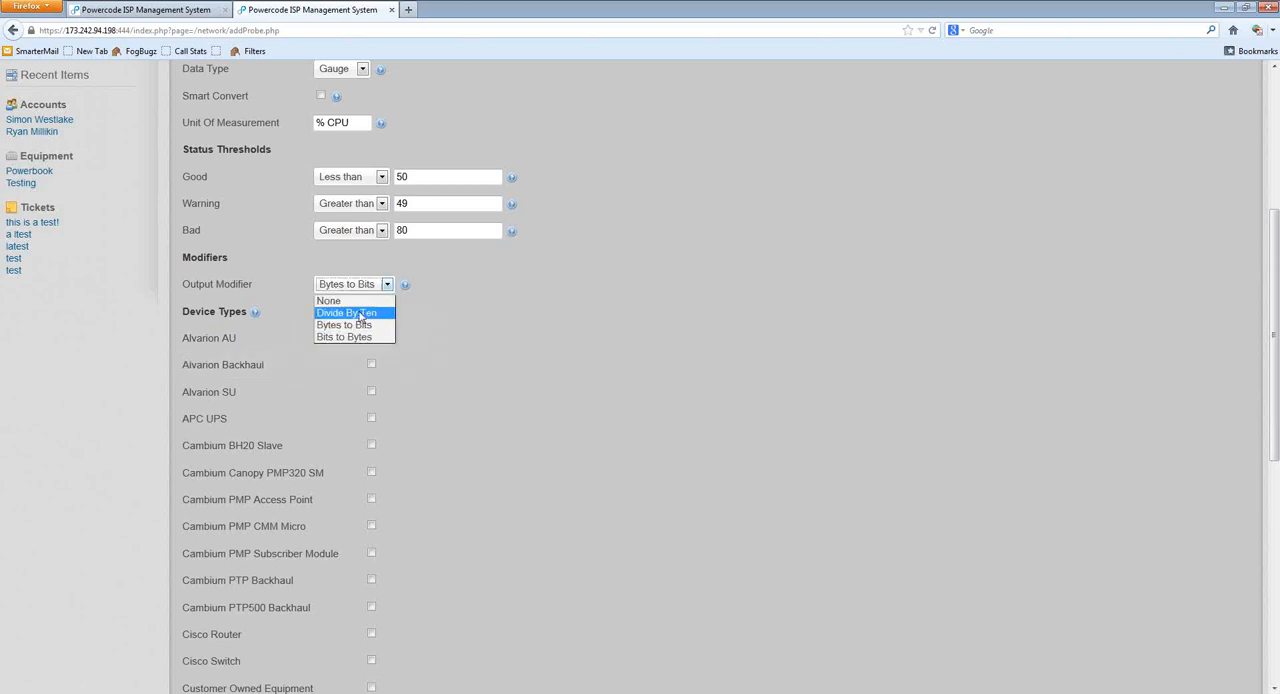
{"action": "left_click", "coordinate": [348, 313]}
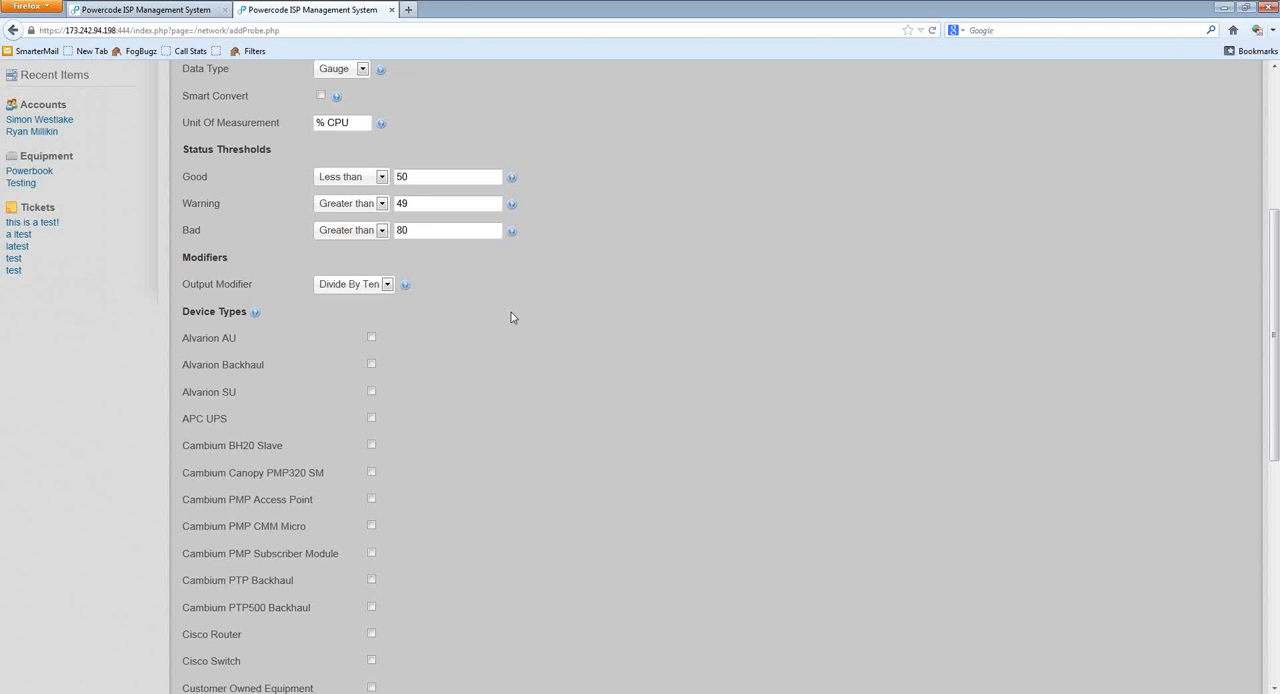
{"action": "left_click", "coordinate": [363, 286]}
{"action": "left_click", "coordinate": [366, 313]}
{"action": "left_click", "coordinate": [546, 322]}
Step: Try ticking the Cambium Canopy PMP320 SM, Cisco Router, Cambium PMP CMM Micro and Alvarion SU device types, and clear them again
{"action": "scroll", "coordinate": [500, 500], "scroll_direction": "down", "scroll_amount": 3}
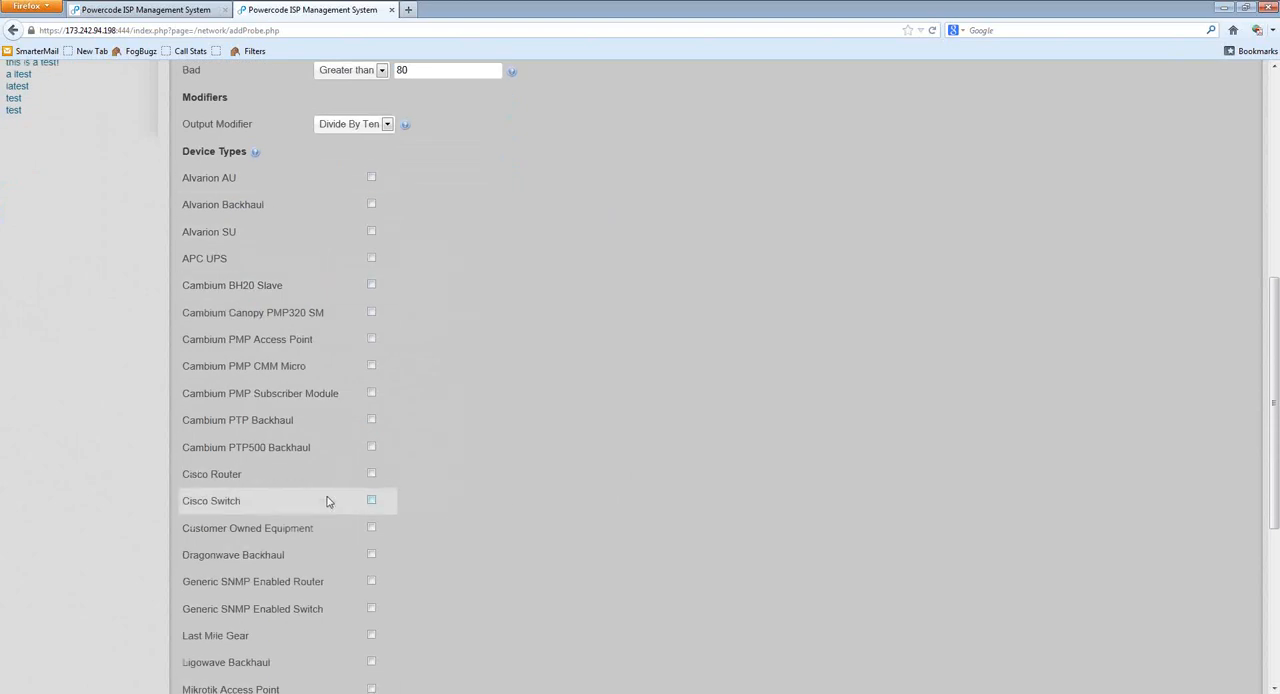
{"action": "left_click", "coordinate": [314, 315]}
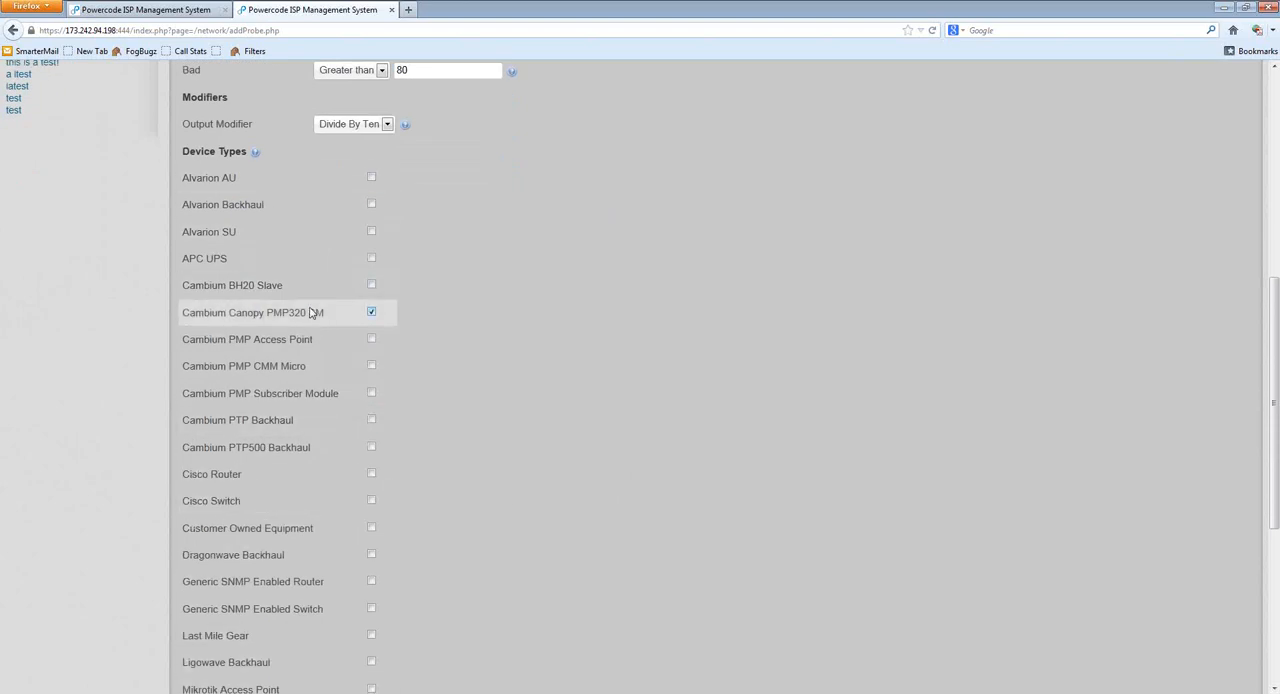
{"action": "left_click", "coordinate": [314, 478]}
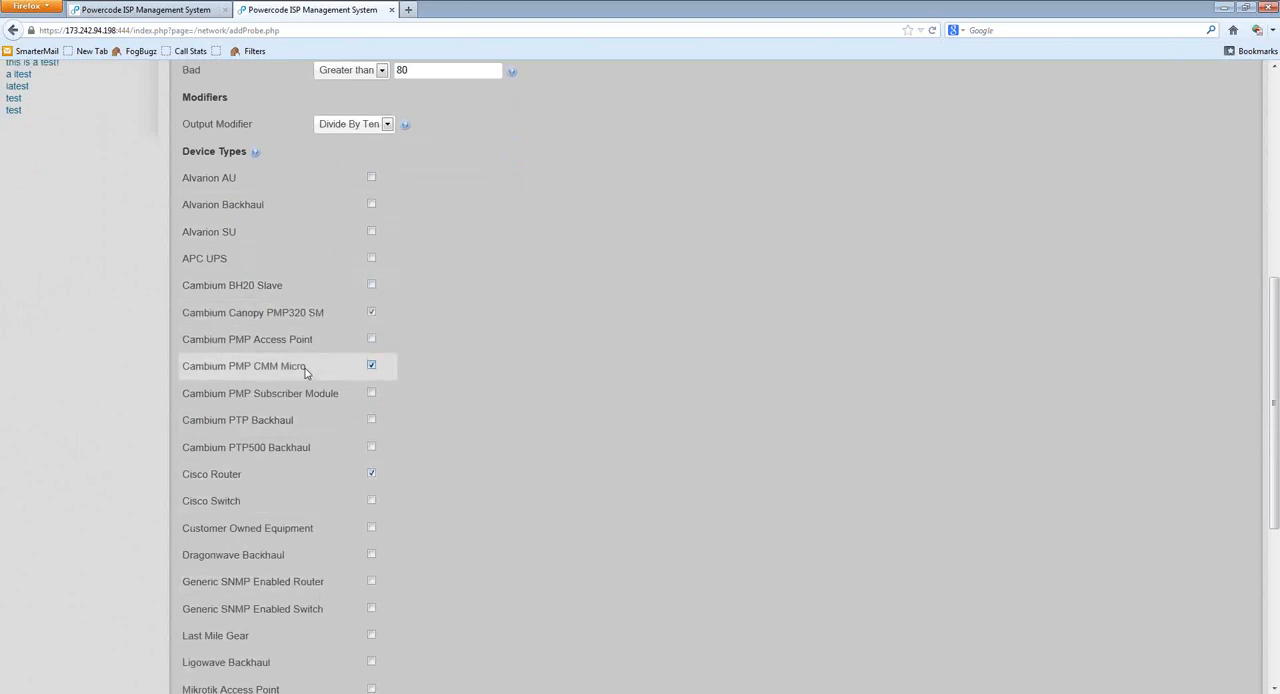
{"action": "left_click", "coordinate": [306, 236]}
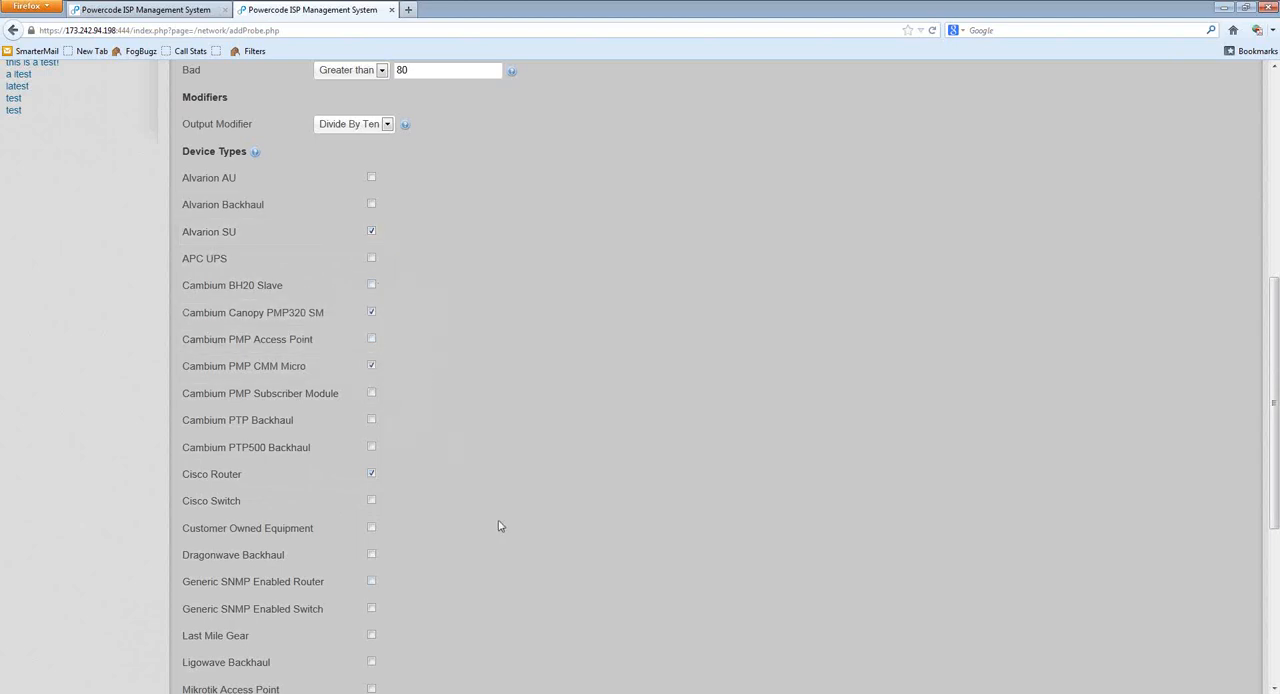
{"action": "scroll", "coordinate": [500, 526], "scroll_direction": "down", "scroll_amount": 5}
{"action": "scroll", "coordinate": [390, 466], "scroll_direction": "up", "scroll_amount": 4}
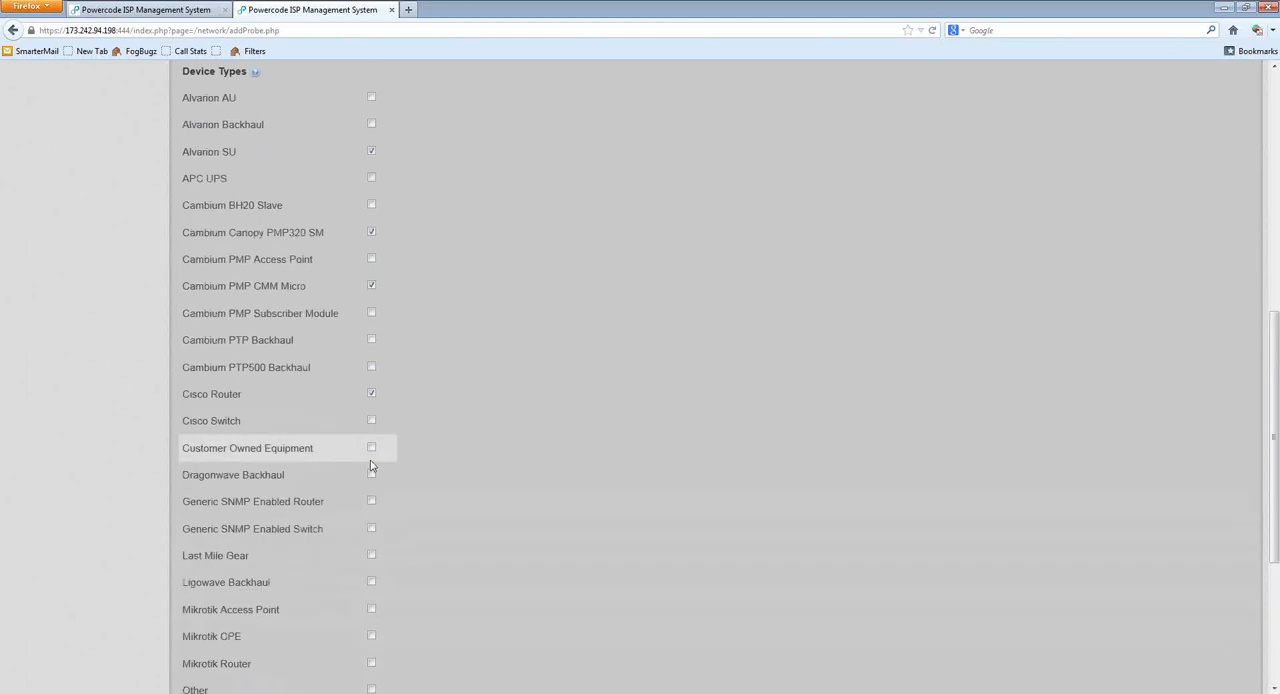
{"action": "left_click", "coordinate": [371, 286]}
{"action": "left_click", "coordinate": [371, 232]}
{"action": "left_click", "coordinate": [371, 151]}
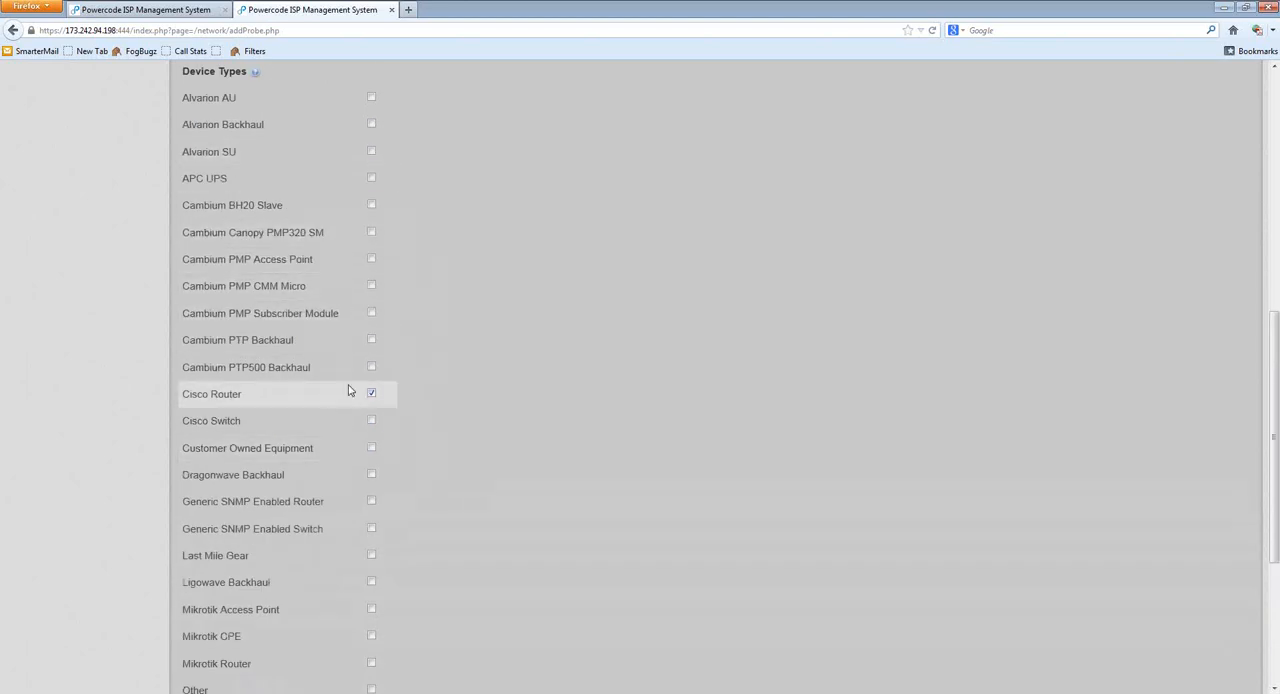
{"action": "left_click", "coordinate": [371, 393]}
Step: Assign the probe to the Mikrotik Router, Mikrotik CPE and Mikrotik Access Point device types
{"action": "scroll", "coordinate": [486, 380], "scroll_direction": "down", "scroll_amount": 5}
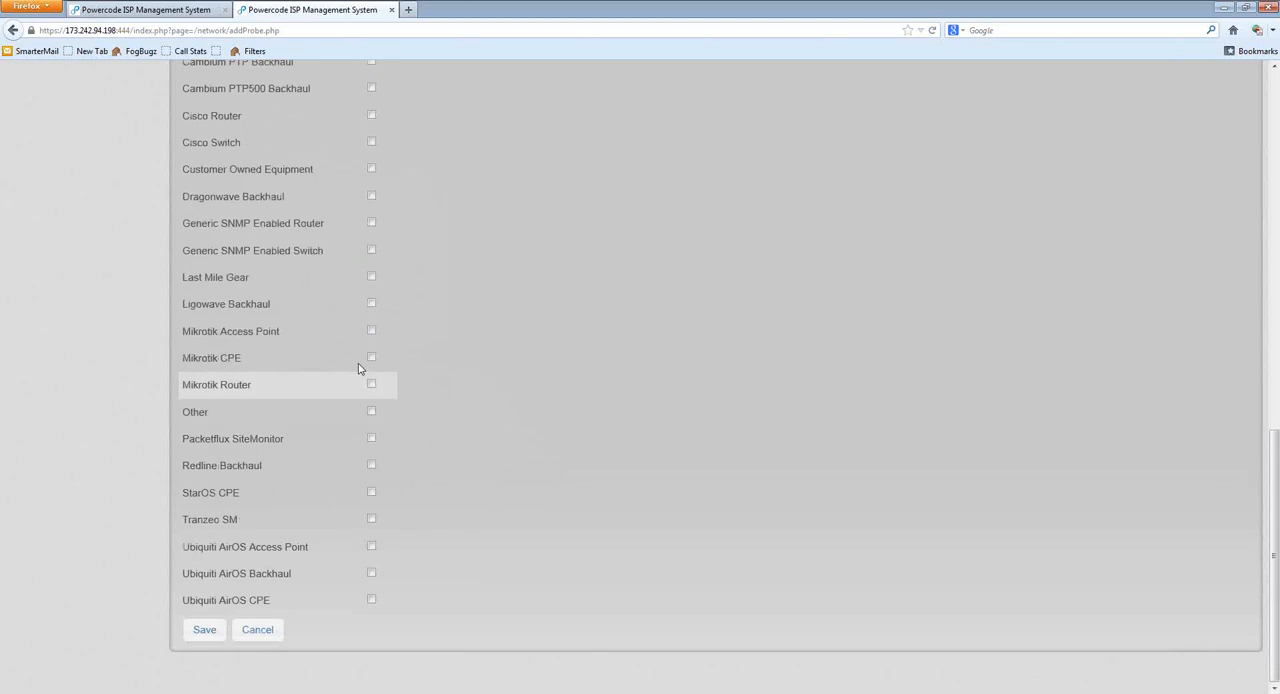
{"action": "left_click", "coordinate": [306, 390]}
{"action": "left_click", "coordinate": [314, 362]}
{"action": "left_click", "coordinate": [323, 337]}
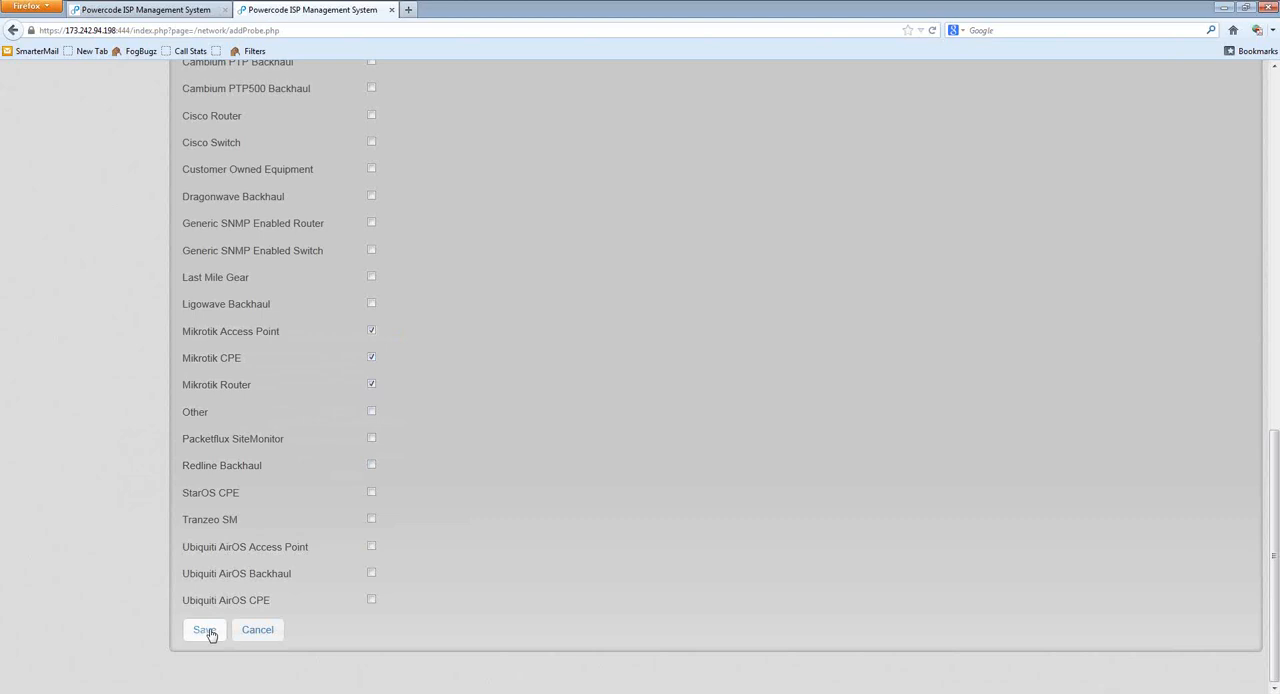
Step: Change the probe type to ICMP Ping and check its ICMP packet size setting
{"action": "scroll", "coordinate": [488, 598], "scroll_direction": "up", "scroll_amount": 15}
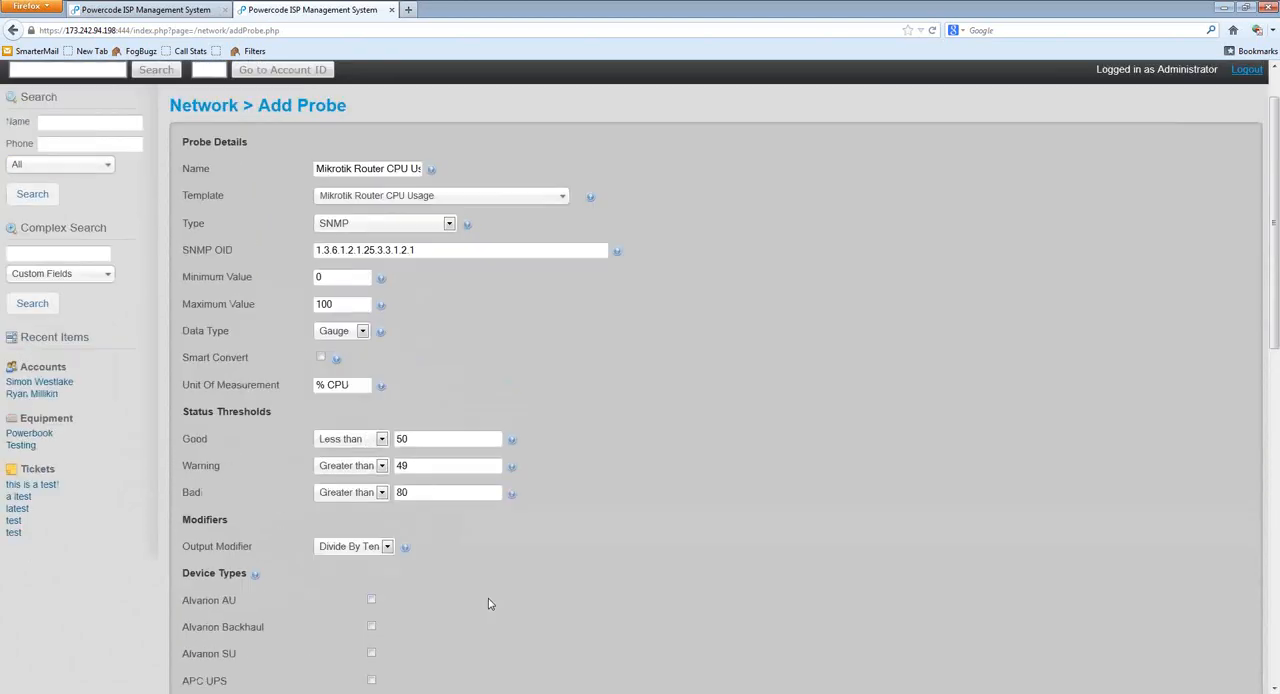
{"action": "left_click", "coordinate": [362, 281]}
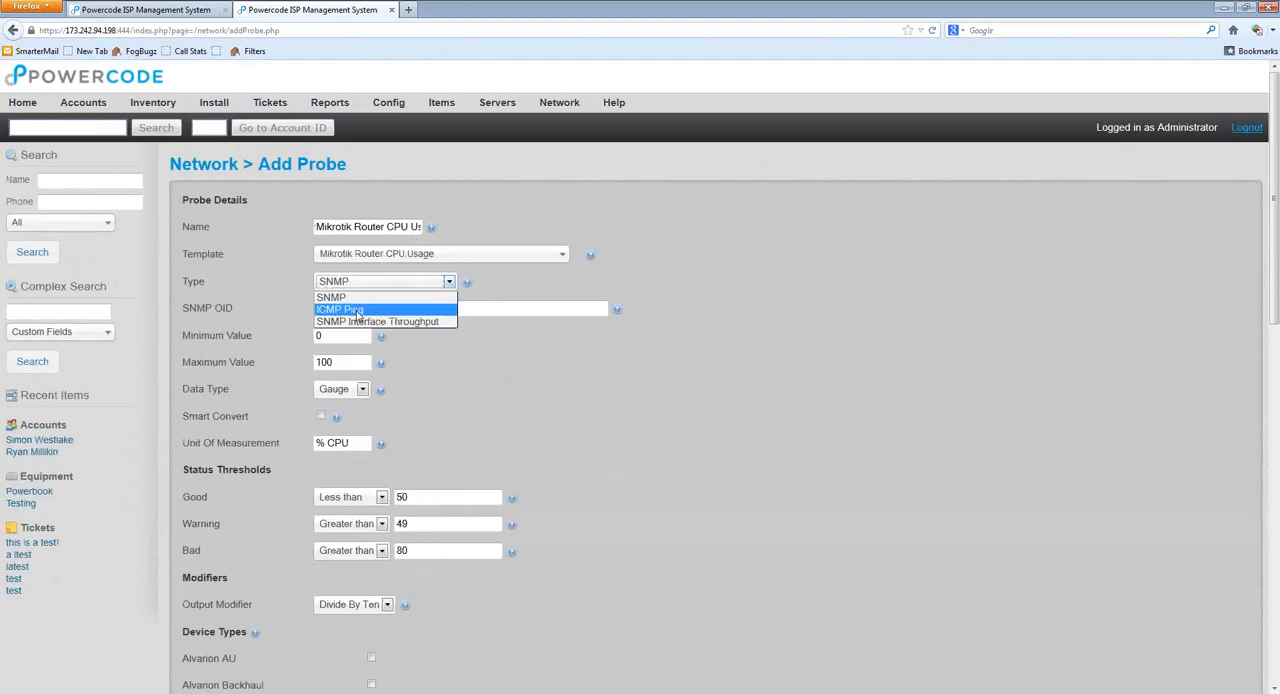
{"action": "left_click", "coordinate": [388, 413]}
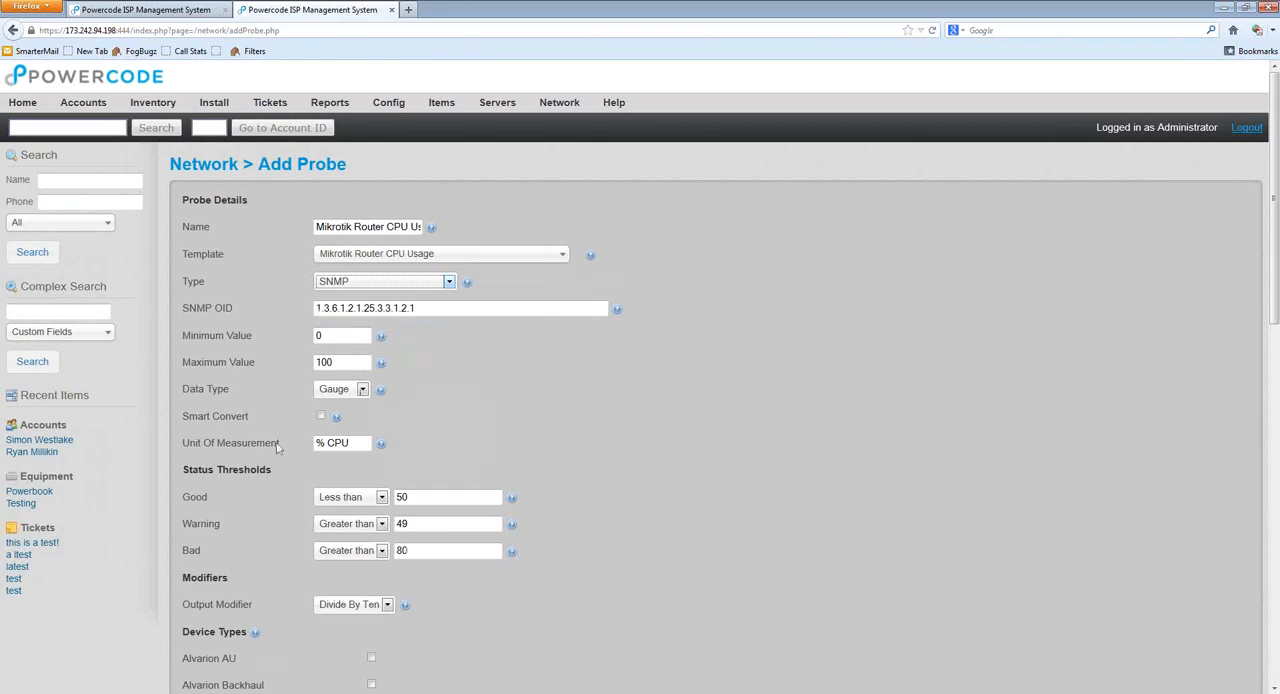
{"action": "left_click", "coordinate": [376, 283]}
{"action": "left_click", "coordinate": [368, 307]}
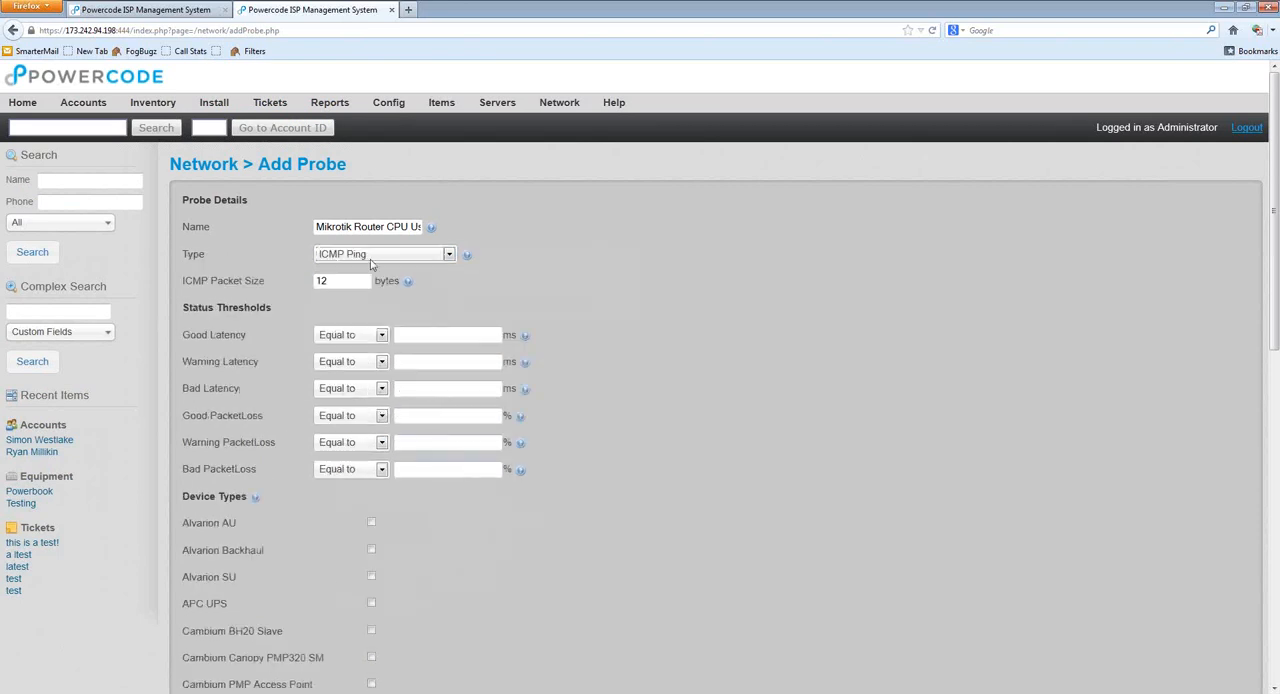
{"action": "double_click", "coordinate": [347, 281]}
{"action": "left_click", "coordinate": [340, 282]}
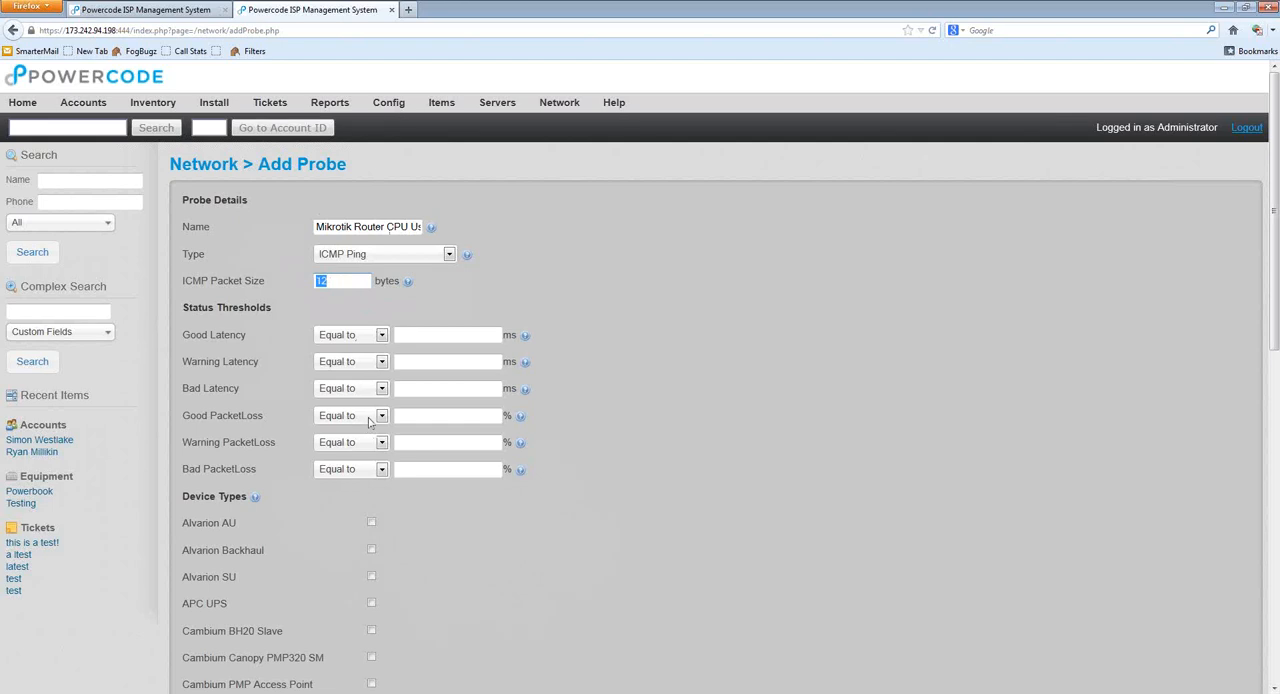
{"action": "left_click", "coordinate": [582, 348]}
Step: Set Good Latency to less than 500 ms and Warning PacketLoss to greater than 2%
{"action": "scroll", "coordinate": [560, 445], "scroll_direction": "down", "scroll_amount": 2}
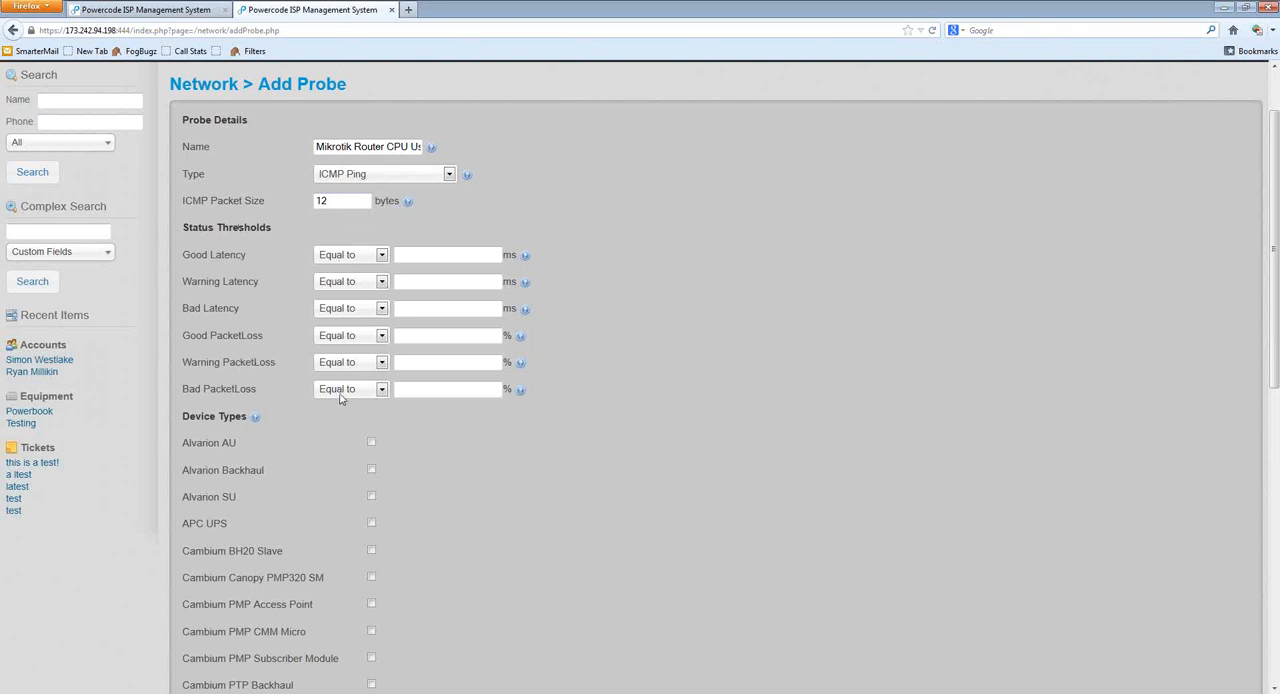
{"action": "left_click", "coordinate": [404, 251]}
{"action": "left_click", "coordinate": [379, 258]}
{"action": "left_click", "coordinate": [340, 281]}
{"action": "left_click", "coordinate": [476, 253]}
{"action": "left_click", "coordinate": [379, 362]}
{"action": "left_click", "coordinate": [343, 402]}
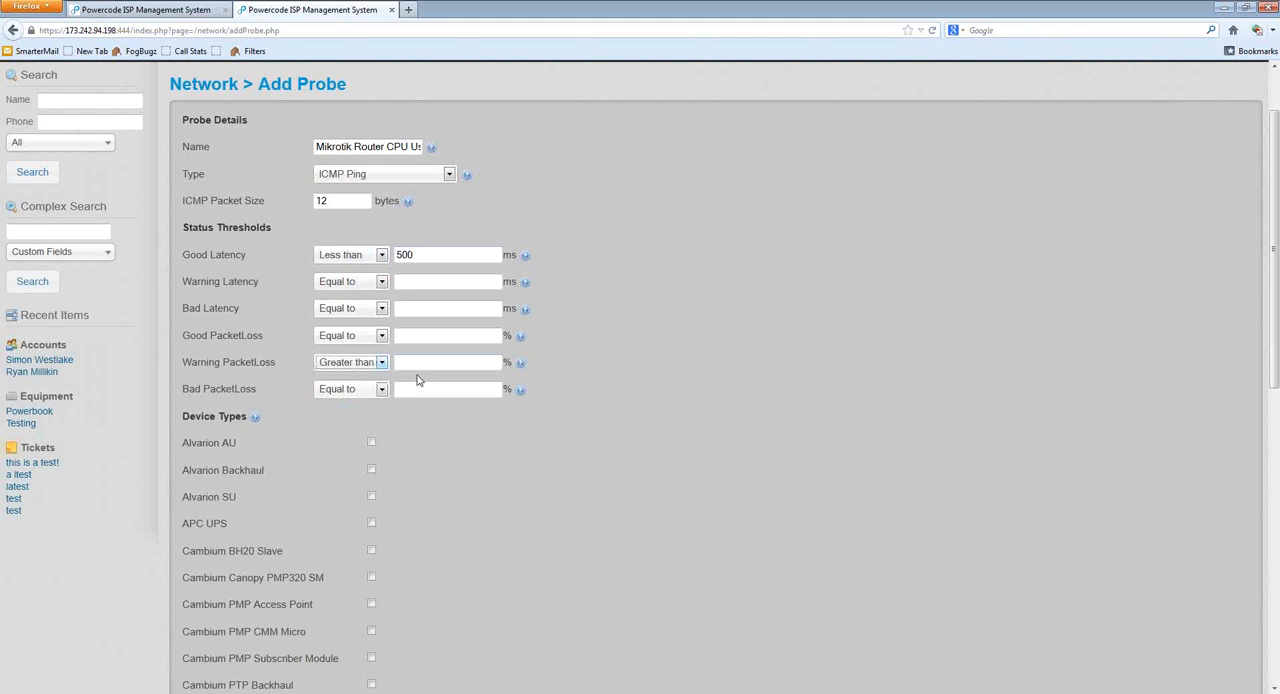
{"action": "left_click", "coordinate": [430, 365]}
{"action": "type", "text": "2"}
Step: Review the Good Latency and Warning PacketLoss thresholds and the comparison options for Bad PacketLoss
{"action": "left_click", "coordinate": [399, 256]}
{"action": "double_click", "coordinate": [397, 256]}
{"action": "double_click", "coordinate": [399, 362]}
{"action": "double_click", "coordinate": [270, 366]}
{"action": "double_click", "coordinate": [208, 363]}
{"action": "double_click", "coordinate": [402, 255]}
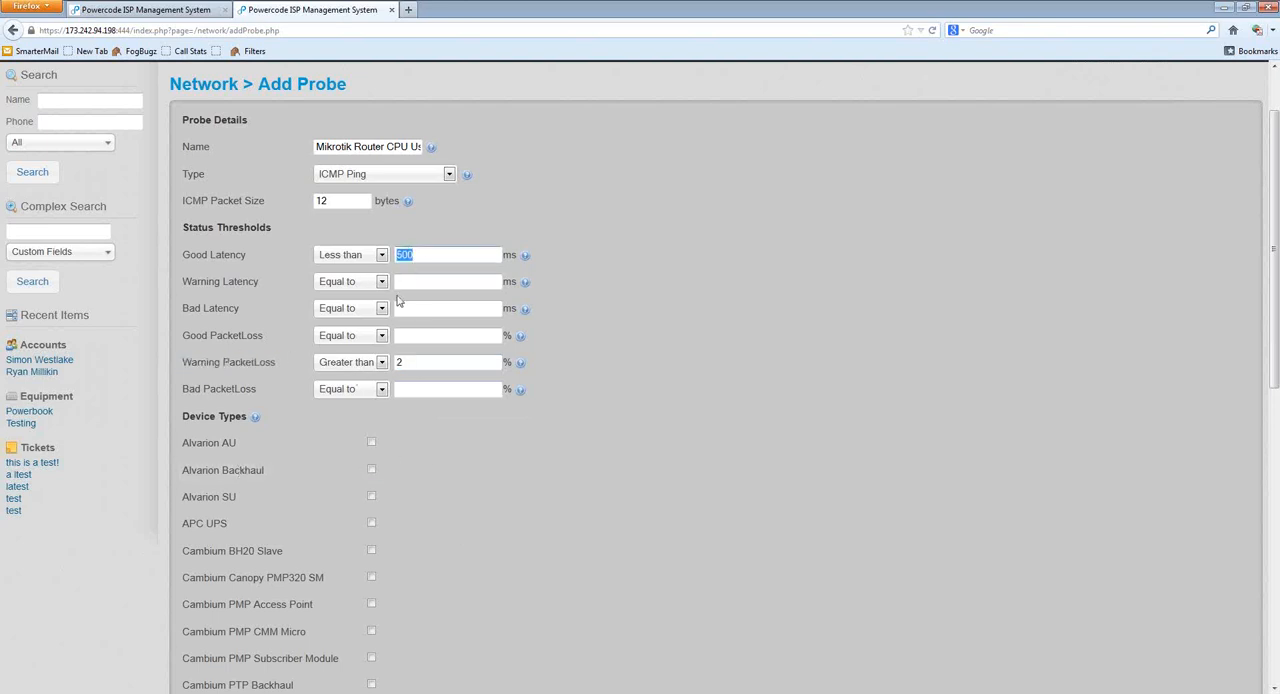
{"action": "left_click", "coordinate": [382, 389]}
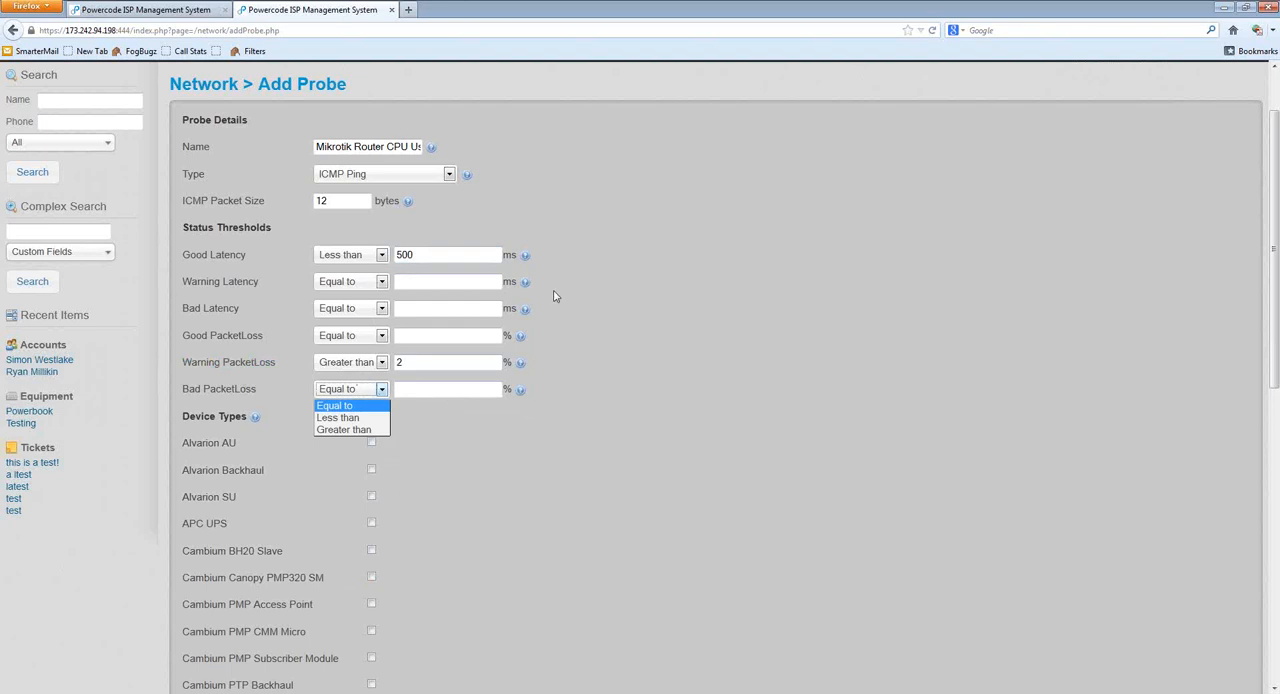
Step: Rename the probe to "Backhaul Ping"
{"action": "double_click", "coordinate": [392, 147]}
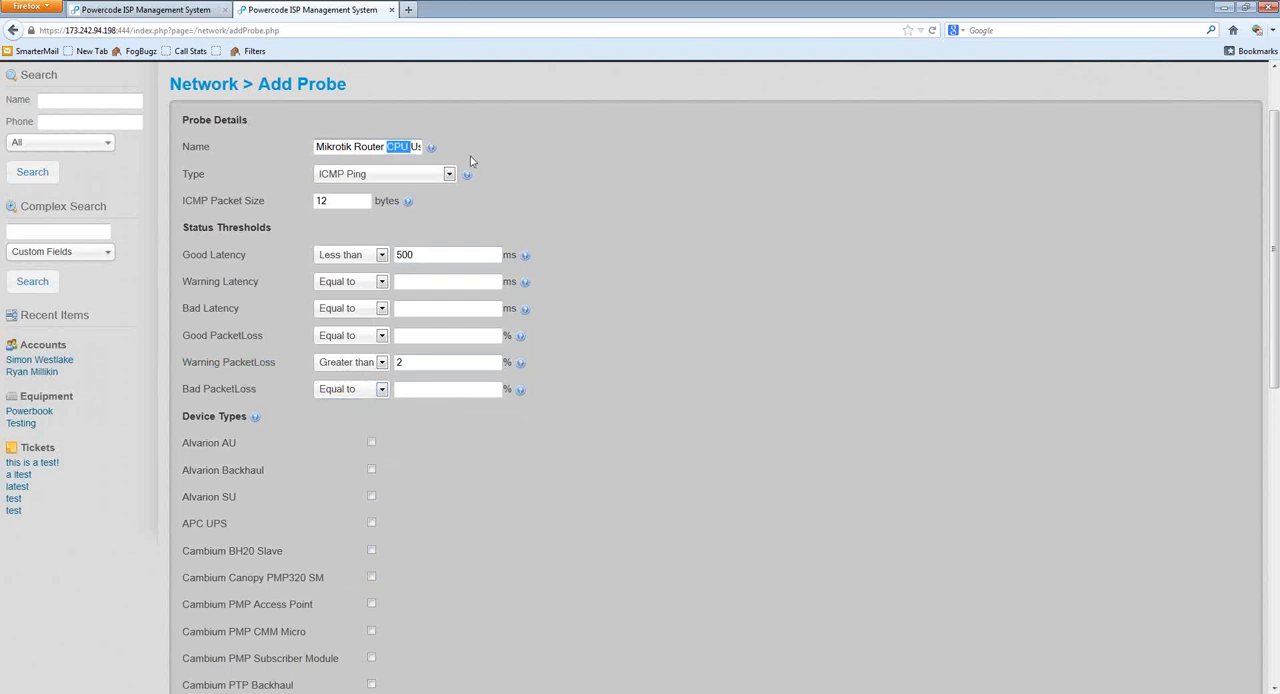
{"action": "key", "text": "ctrl+a"}
{"action": "type", "text": "Back"}
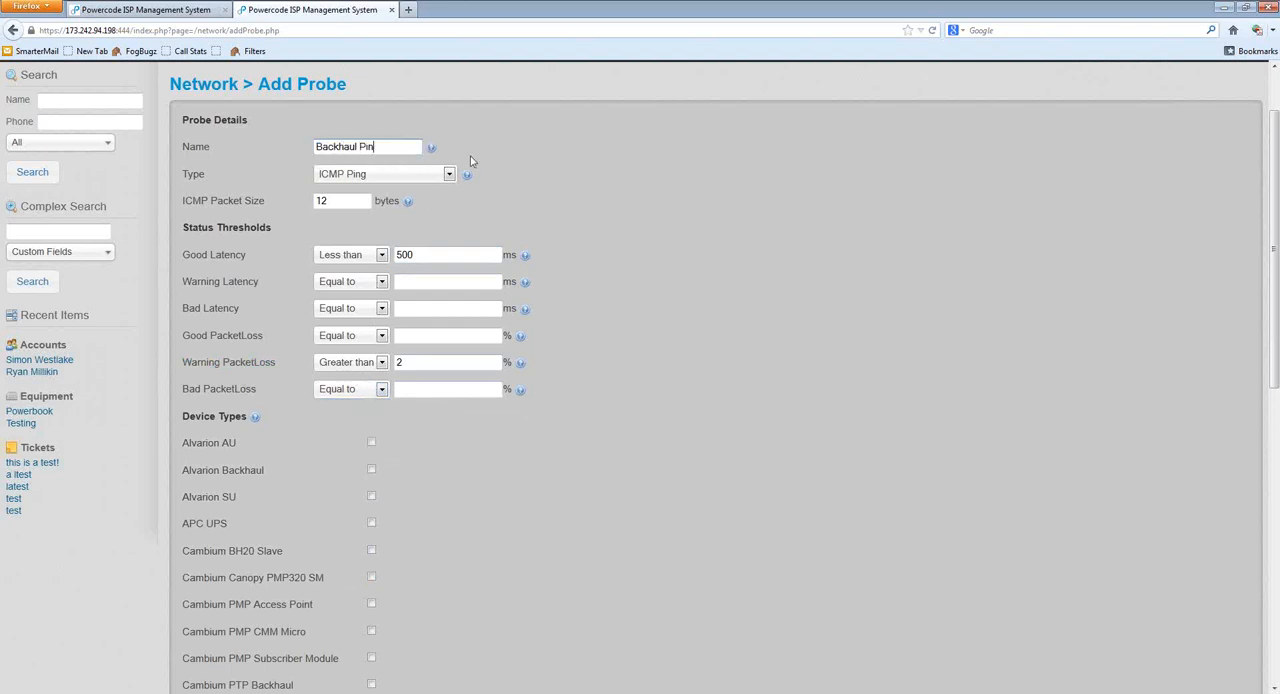
Step: Set the Good Latency threshold to 50 ms and Bad Latency to greater than 49 ms
{"action": "double_click", "coordinate": [432, 256]}
{"action": "type", "text": "50"}
{"action": "left_click", "coordinate": [367, 310]}
{"action": "left_click", "coordinate": [345, 349]}
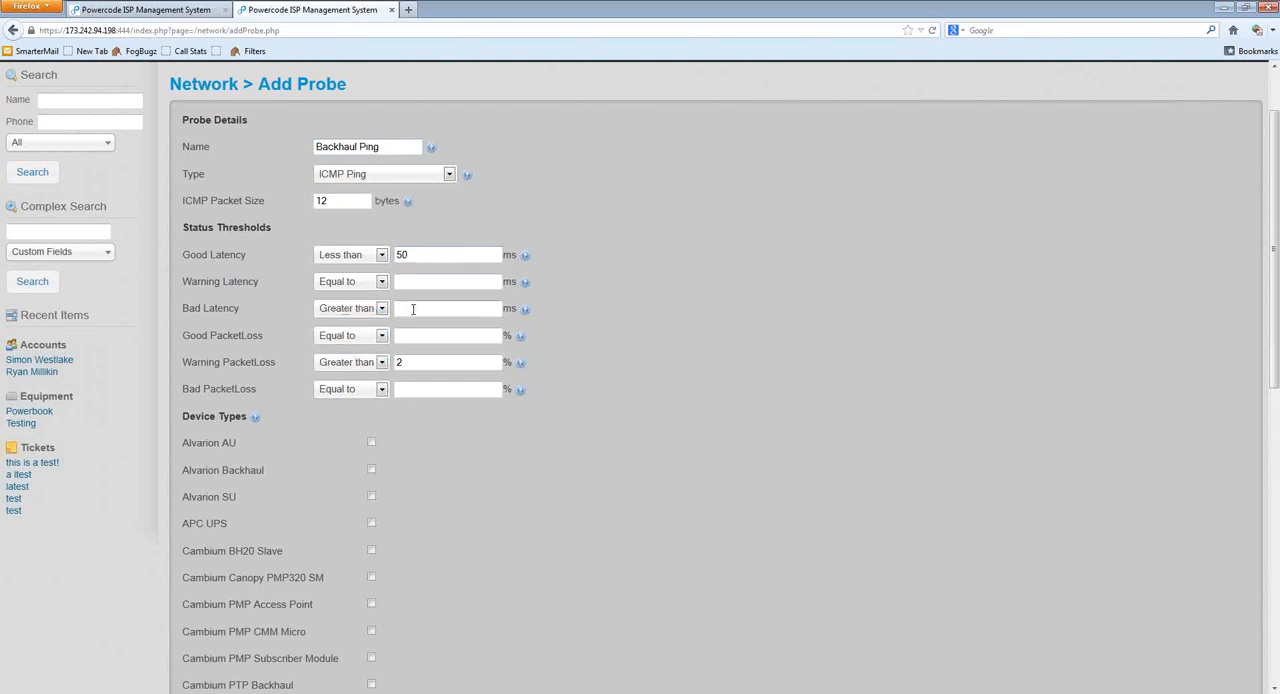
{"action": "left_click", "coordinate": [467, 309]}
Step: Set the Good PacketLoss threshold to less than 1%
{"action": "left_click", "coordinate": [364, 336]}
{"action": "left_click", "coordinate": [360, 364]}
{"action": "left_click", "coordinate": [411, 338]}
{"action": "type", "text": "1"}
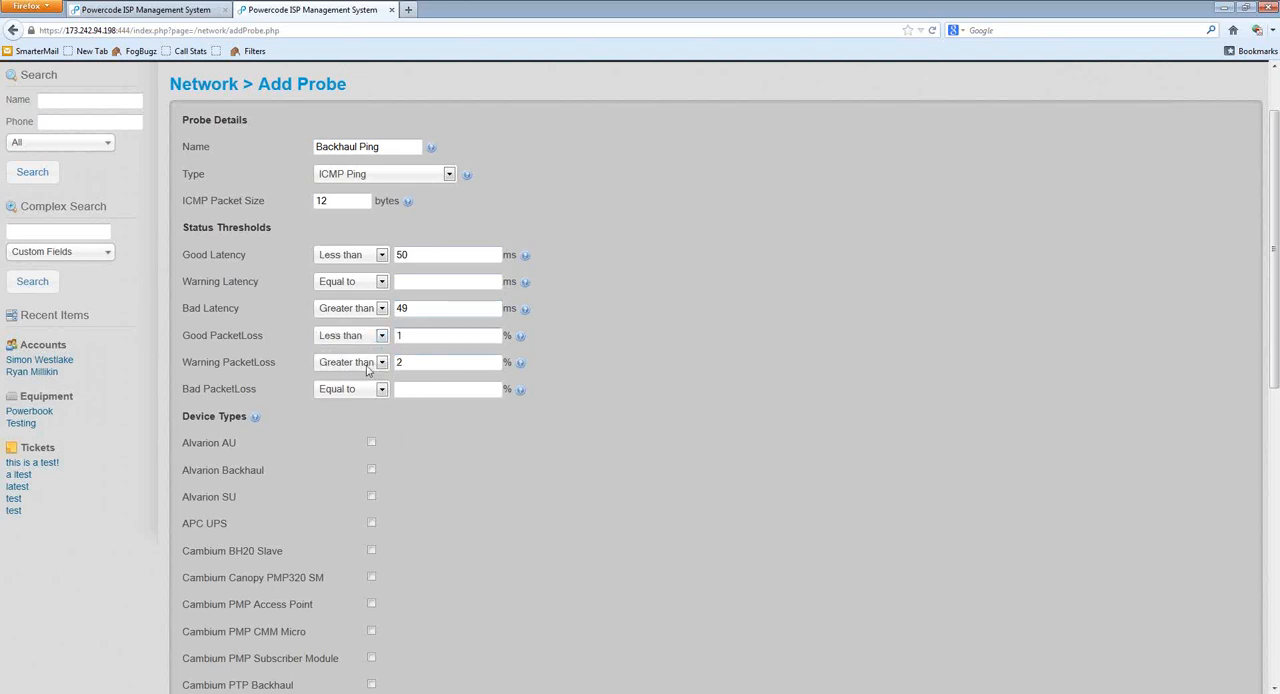
Step: Set Bad PacketLoss to greater than 1% and clear the Warning PacketLoss value
{"action": "left_click", "coordinate": [374, 369]}
{"action": "left_click", "coordinate": [374, 365]}
{"action": "left_click", "coordinate": [370, 389]}
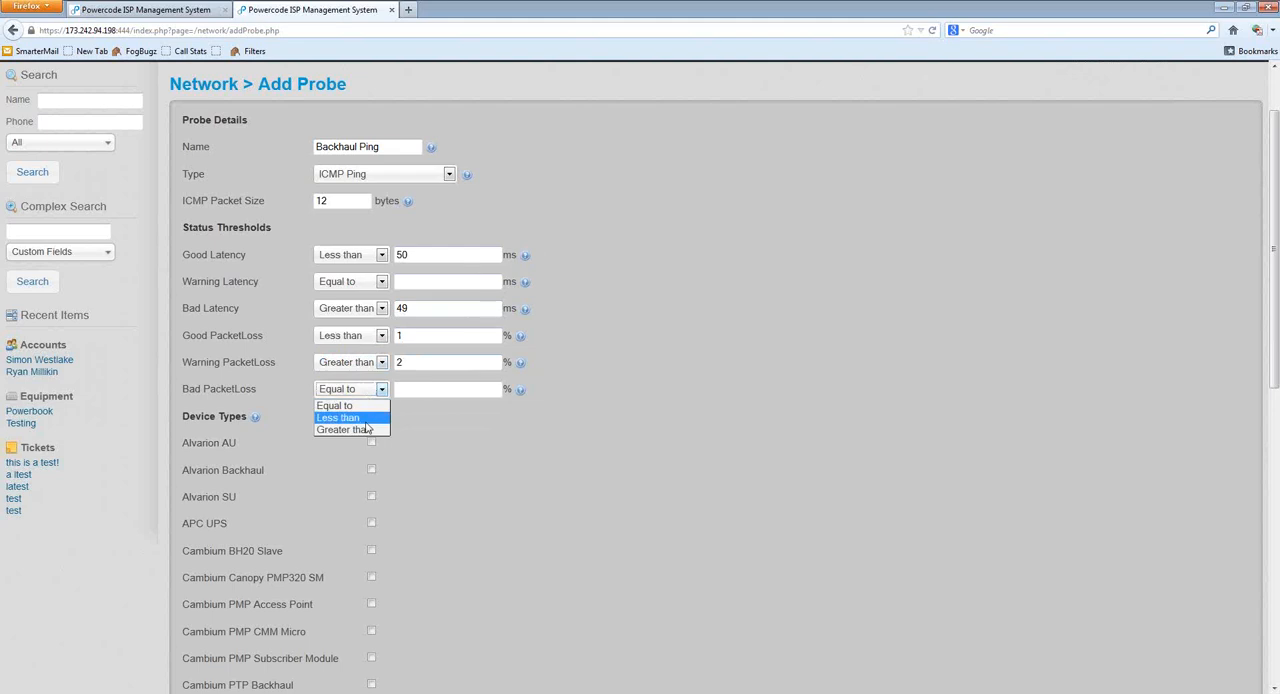
{"action": "left_click", "coordinate": [345, 430]}
{"action": "left_click", "coordinate": [423, 389]}
{"action": "type", "text": "1"}
{"action": "left_click", "coordinate": [432, 363]}
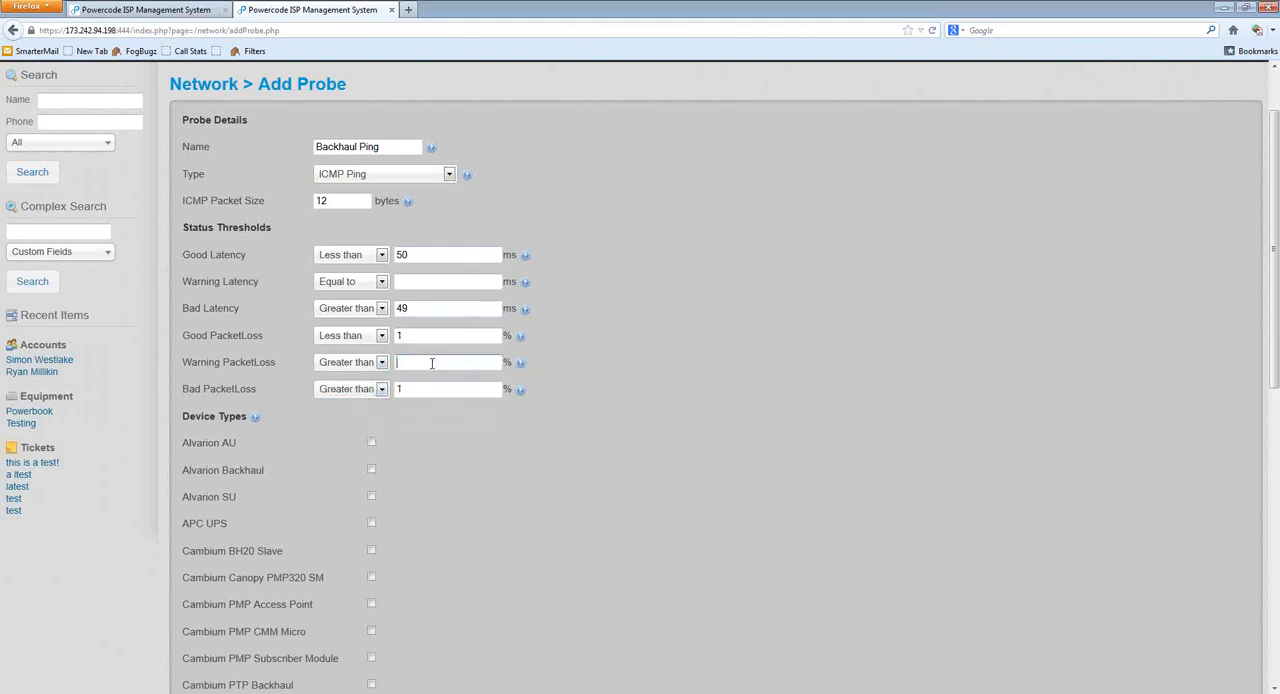
{"action": "left_click_drag", "start_coordinate": [633, 332], "coordinate": [612, 309]}
Step: Remove the Mikrotik Router, Mikrotik CPE and Mikrotik Access Point device types from the probe
{"action": "scroll", "coordinate": [590, 318], "scroll_direction": "down", "scroll_amount": 5}
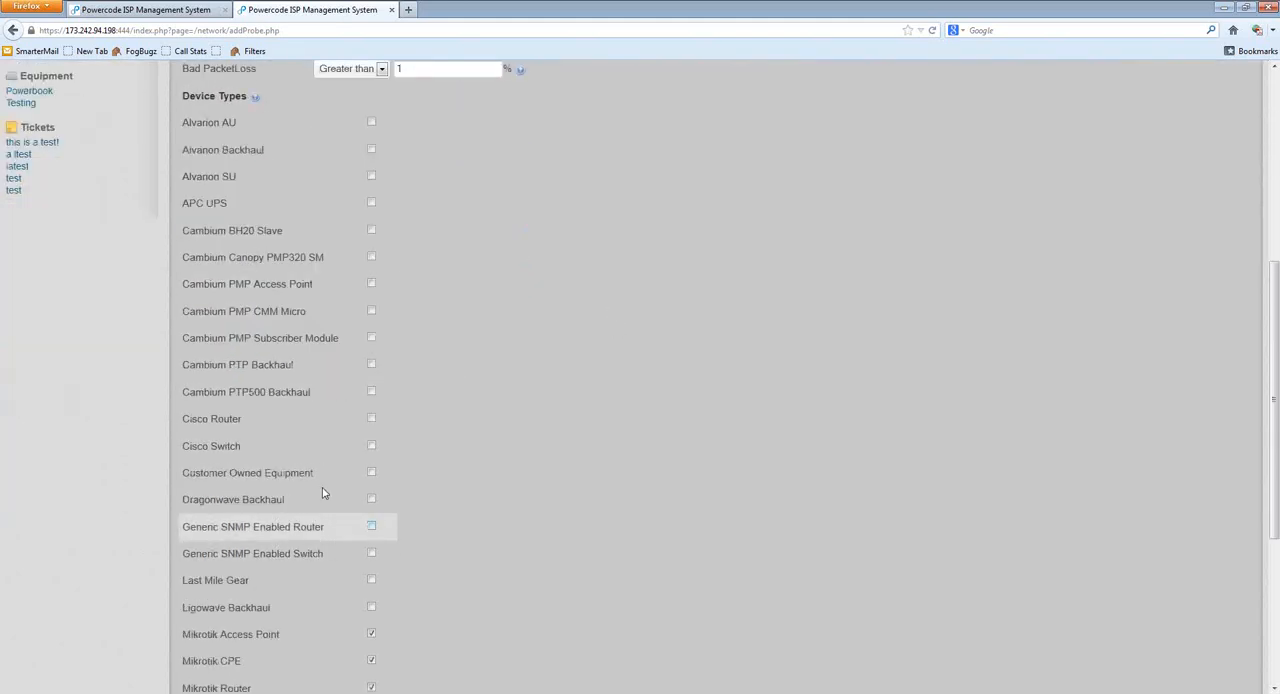
{"action": "scroll", "coordinate": [431, 434], "scroll_direction": "down", "scroll_amount": 3}
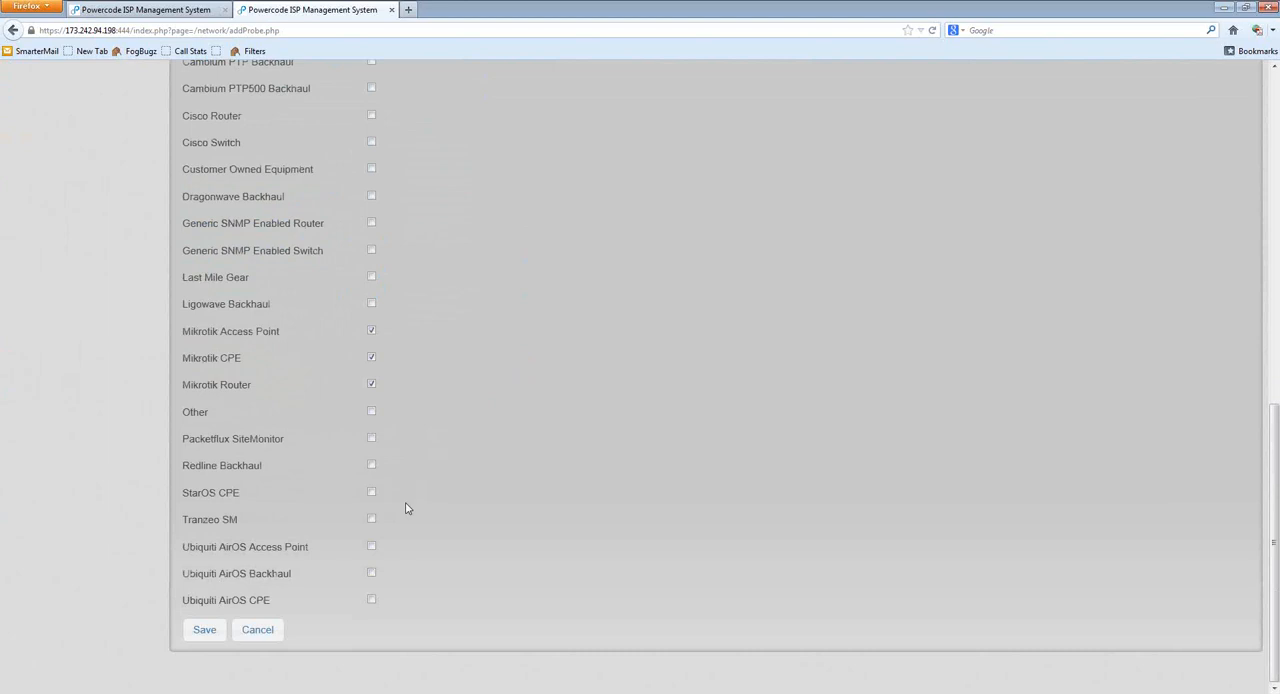
{"action": "left_click", "coordinate": [368, 384]}
{"action": "left_click", "coordinate": [369, 357]}
{"action": "left_click", "coordinate": [369, 331]}
Step: Assign the Cambium PTP Backhaul, Cambium PTP500 Backhaul and Ubiquiti AirOS Backhaul device types to the probe
{"action": "scroll", "coordinate": [415, 409], "scroll_direction": "up", "scroll_amount": 3}
{"action": "left_click", "coordinate": [372, 250]}
{"action": "left_click", "coordinate": [330, 223]}
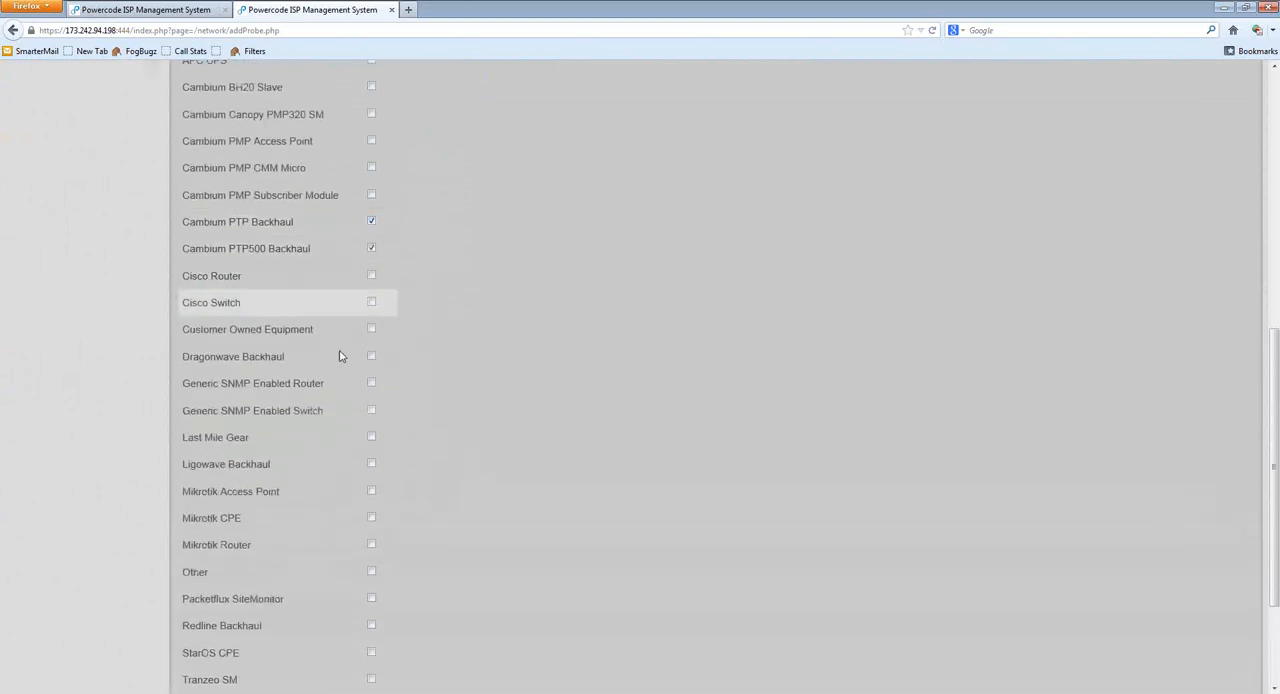
{"action": "scroll", "coordinate": [345, 390], "scroll_direction": "up", "scroll_amount": 1}
{"action": "scroll", "coordinate": [350, 429], "scroll_direction": "down", "scroll_amount": 3}
{"action": "left_click", "coordinate": [326, 574]}
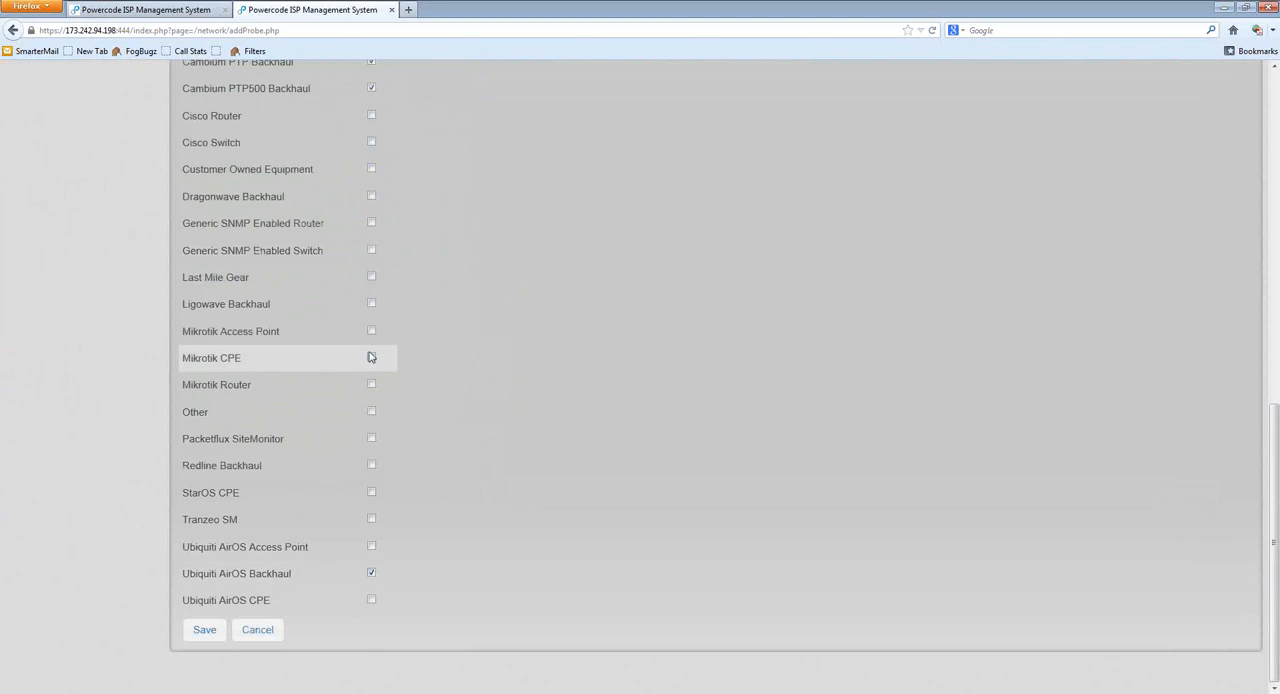
Step: Change the new probe's type from ICMP Ping to SNMP Interface Throughput
{"action": "scroll", "coordinate": [450, 352], "scroll_direction": "up", "scroll_amount": 5}
{"action": "scroll", "coordinate": [474, 305], "scroll_direction": "up", "scroll_amount": 9}
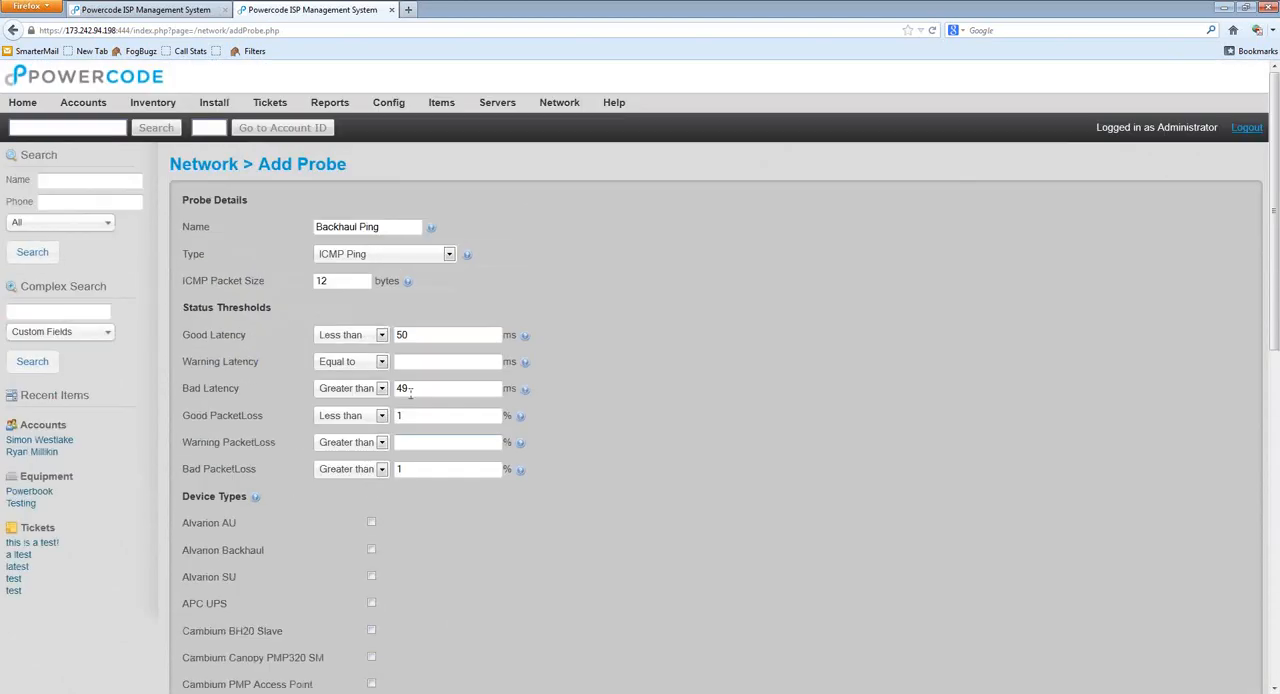
{"action": "left_click", "coordinate": [395, 256]}
{"action": "left_click", "coordinate": [392, 292]}
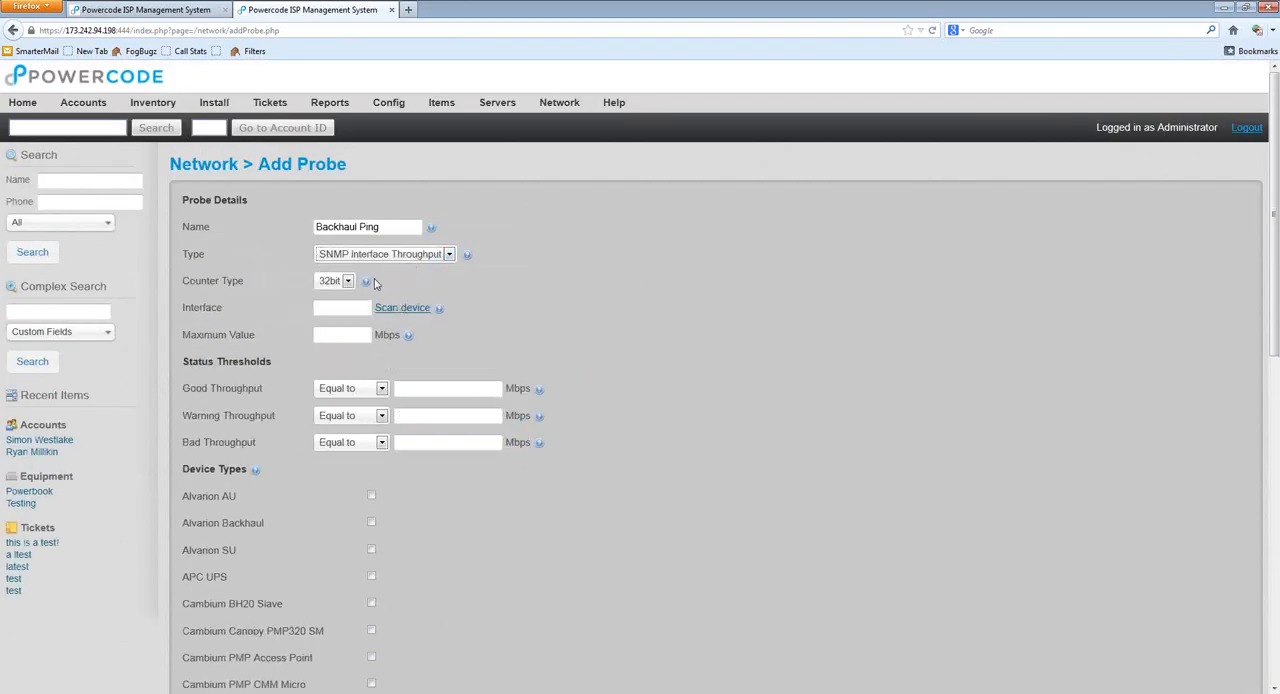
Step: Check the Counter Type help, try the 64bit counter and set the type back to 32bit
{"action": "mouse_move", "coordinate": [366, 283]}
{"action": "left_click", "coordinate": [330, 282]}
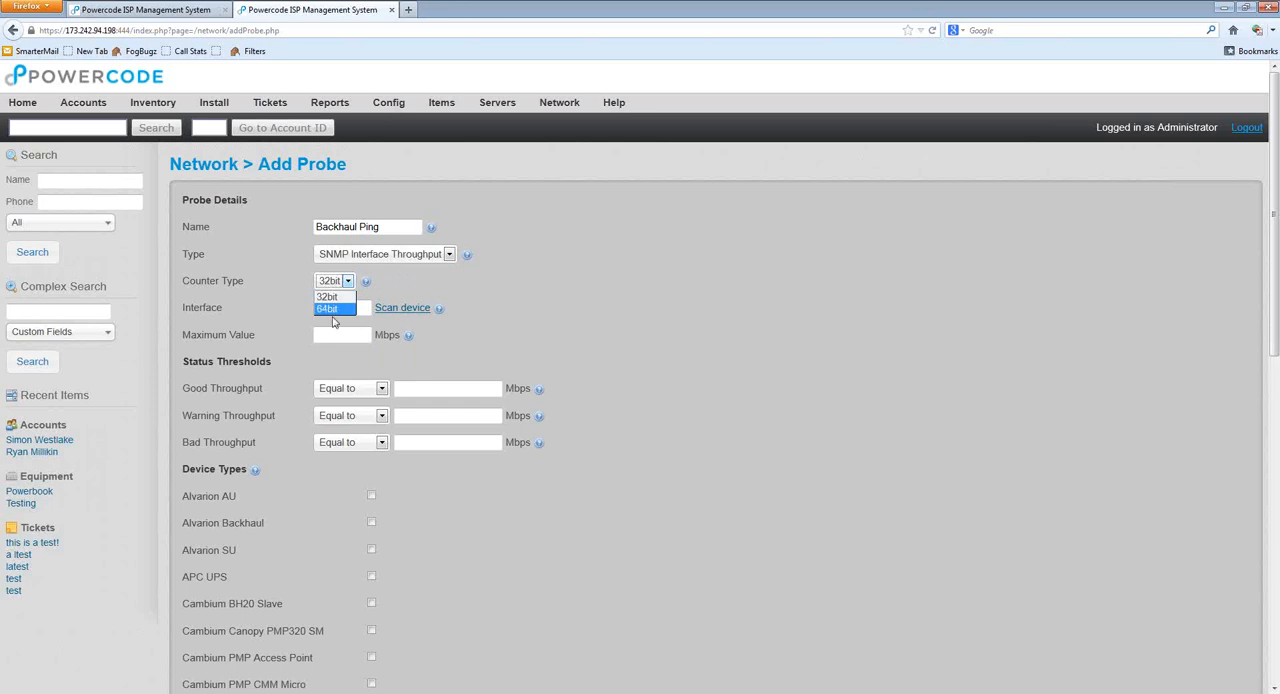
{"action": "left_click", "coordinate": [334, 295]}
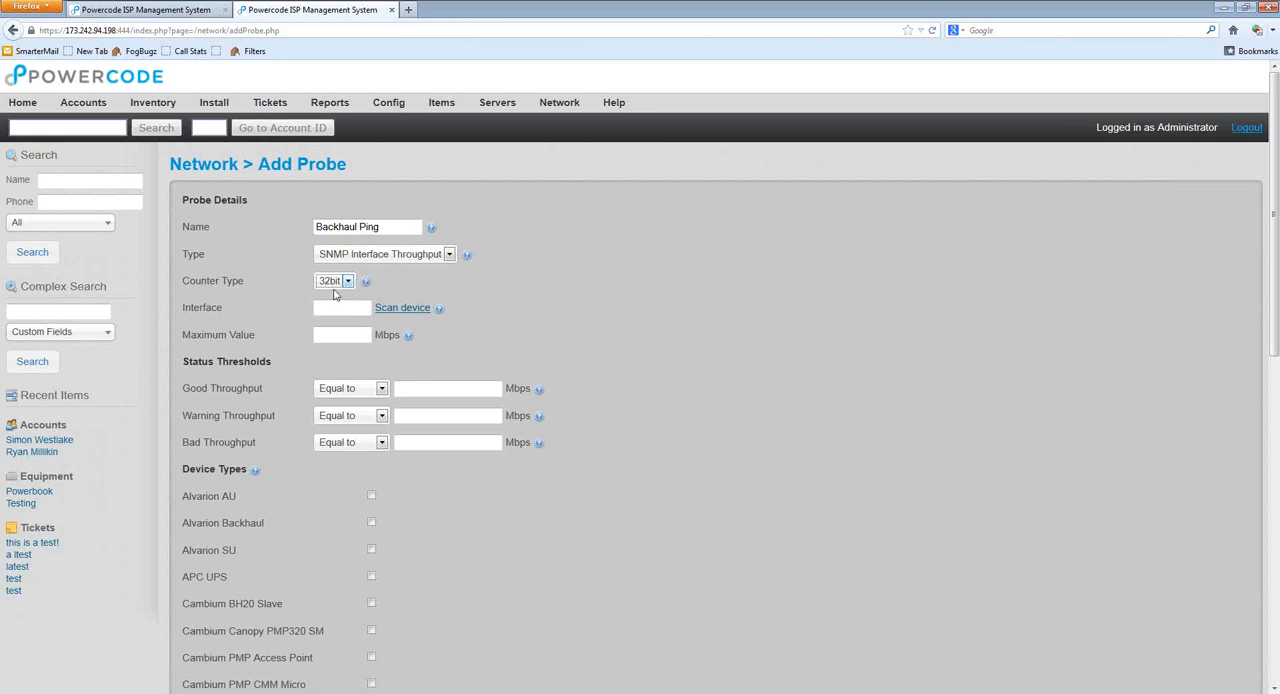
{"action": "mouse_move", "coordinate": [363, 287]}
{"action": "left_click", "coordinate": [336, 283]}
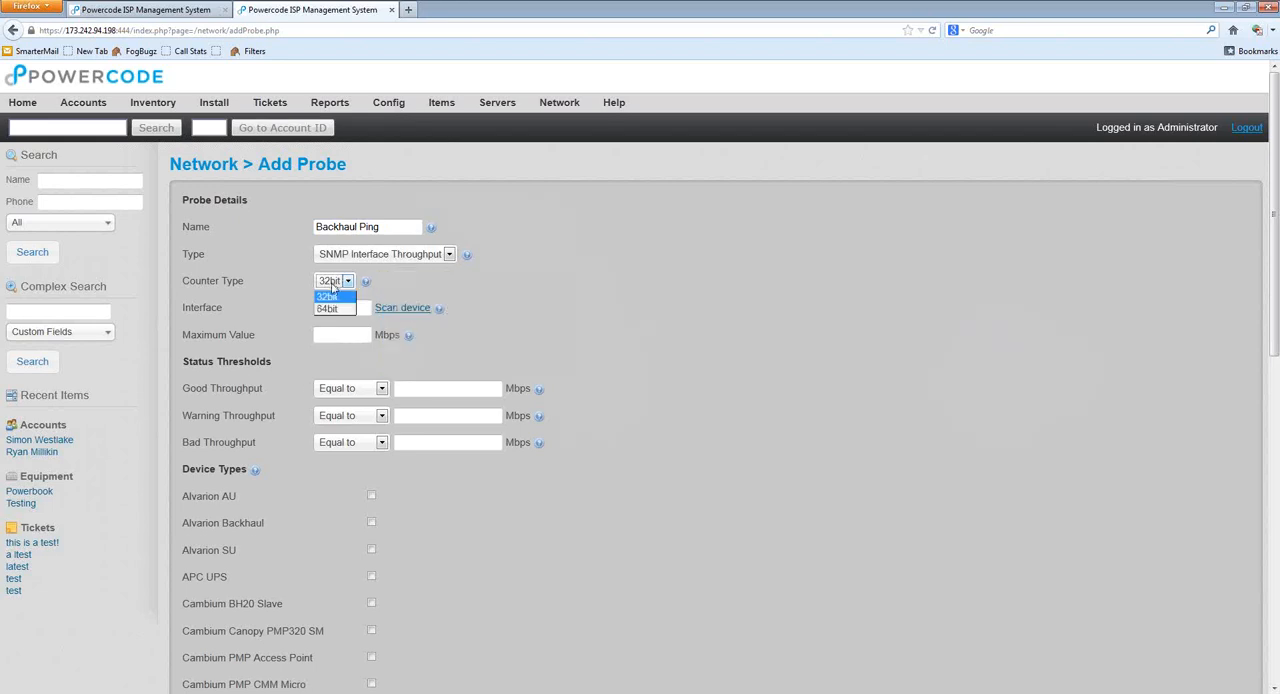
{"action": "left_click", "coordinate": [329, 310]}
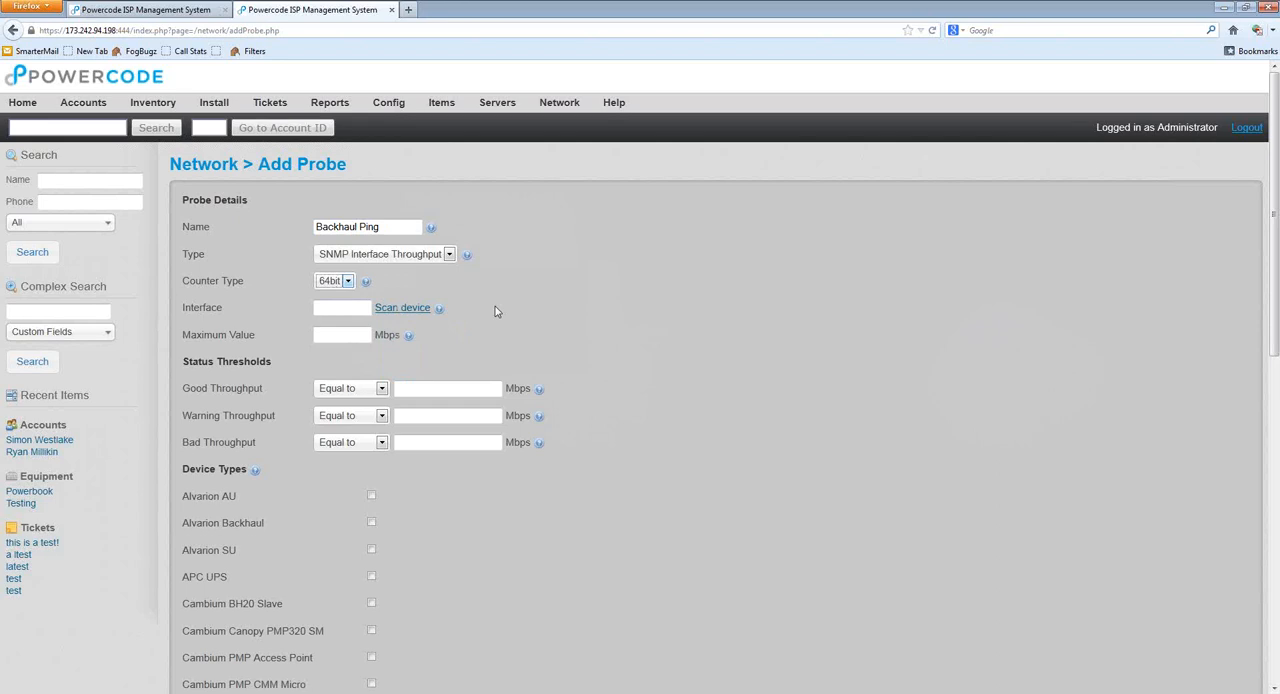
{"action": "left_click", "coordinate": [345, 284]}
{"action": "left_click", "coordinate": [345, 310]}
{"action": "left_click", "coordinate": [347, 283]}
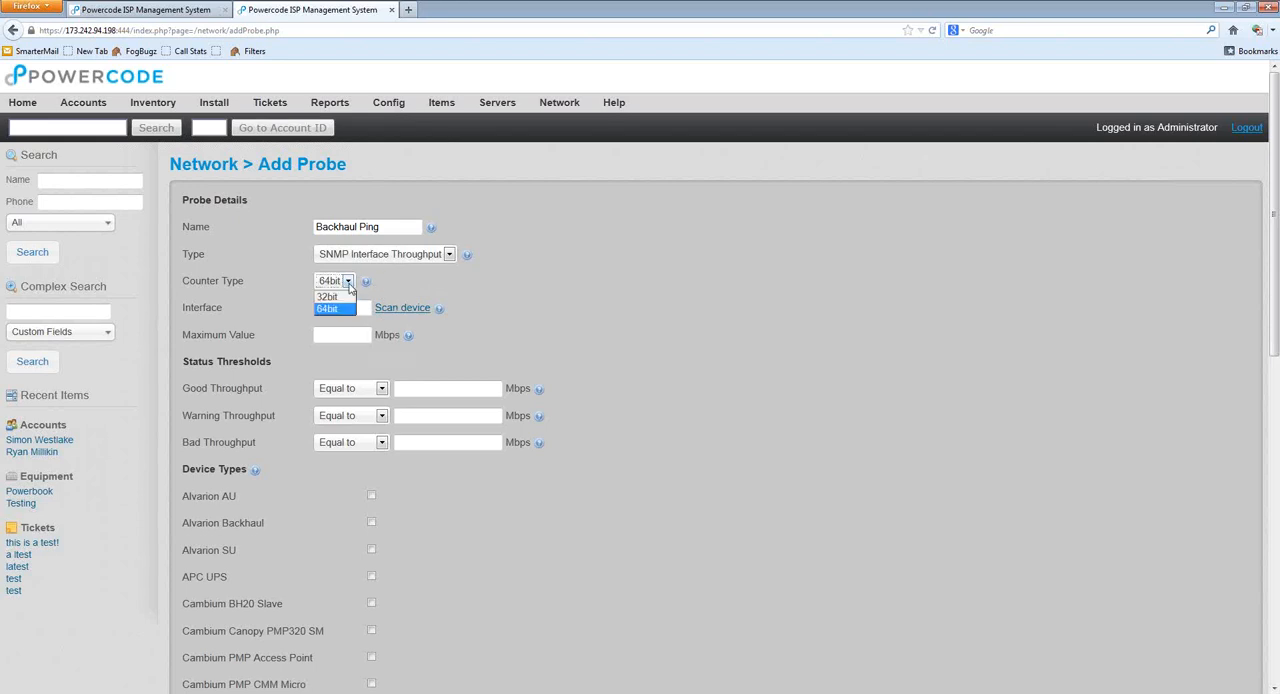
{"action": "left_click", "coordinate": [336, 298]}
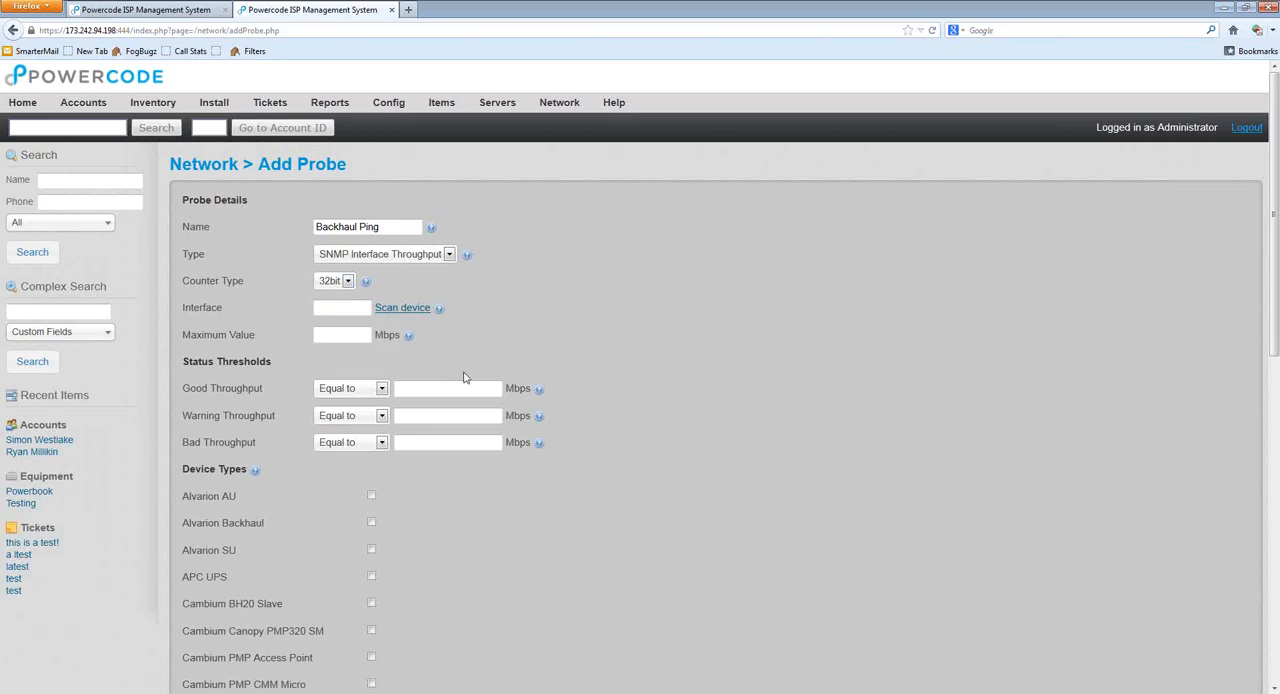
Step: Rename the probe as Interface Graph
{"action": "left_click", "coordinate": [352, 310]}
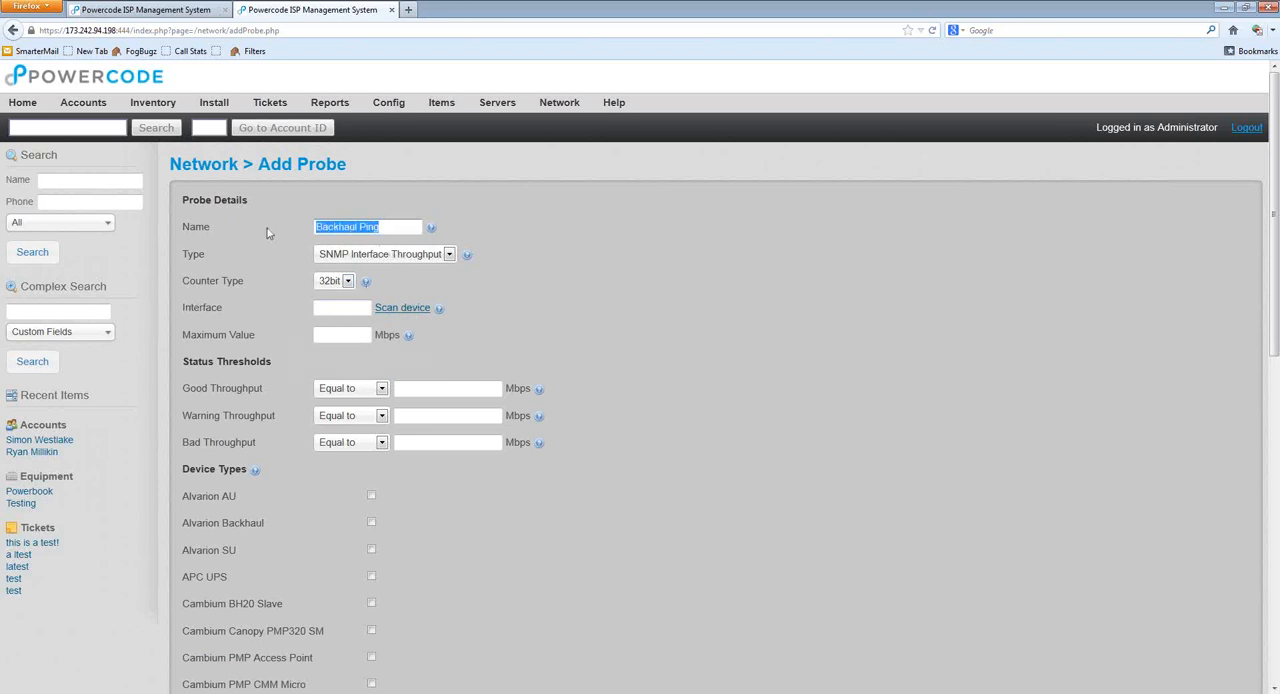
{"action": "type", "text": "Interface Graph"}
Step: Fill in the interface device scan with IP address 192.168.1.1 and the SNMP community, and close it without scanning
{"action": "left_click", "coordinate": [333, 307]}
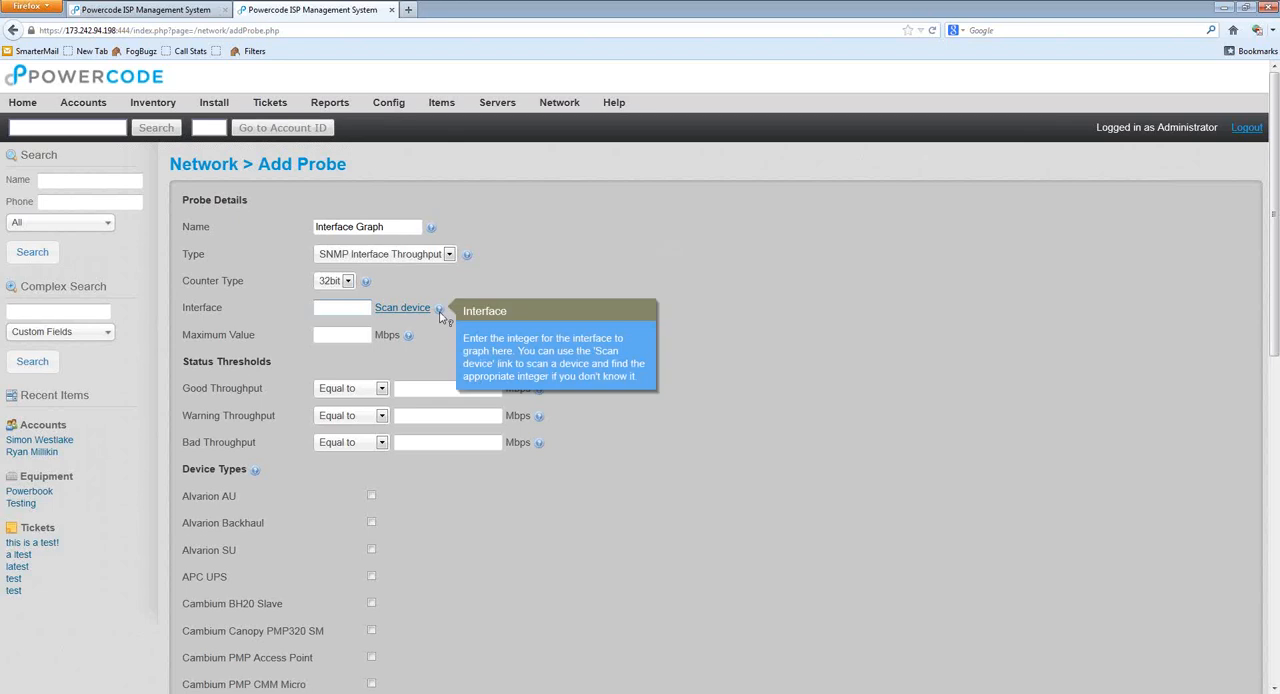
{"action": "left_click", "coordinate": [405, 309]}
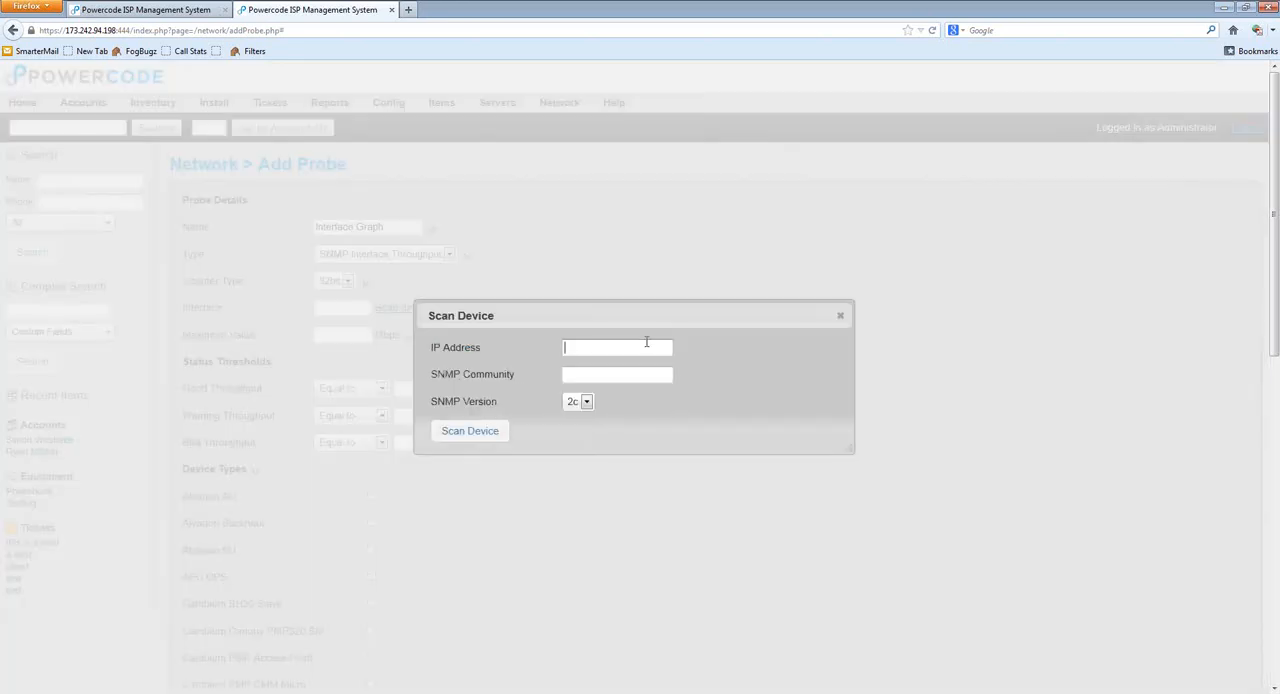
{"action": "type", "text": "192.168.1.1"}
{"action": "key", "text": "Tab"}
{"action": "type", "text": "cpmmunity"}
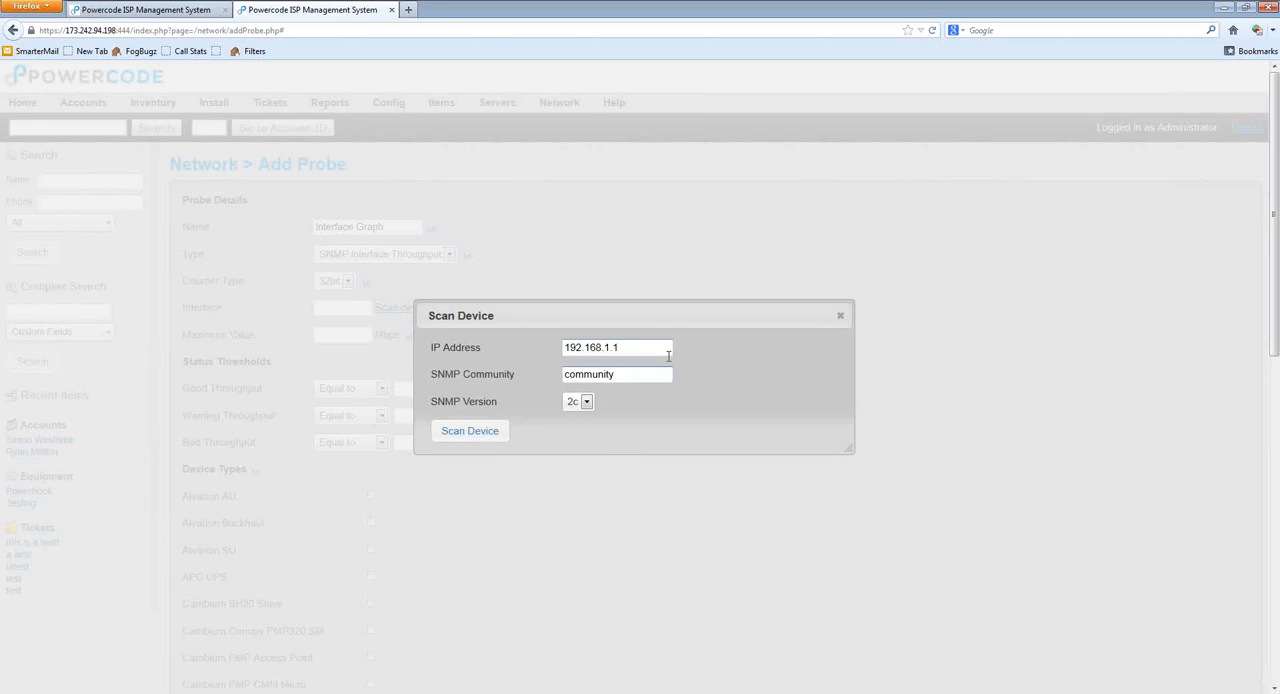
{"action": "left_click", "coordinate": [586, 406]}
{"action": "left_click", "coordinate": [624, 405]}
{"action": "left_click", "coordinate": [841, 317]}
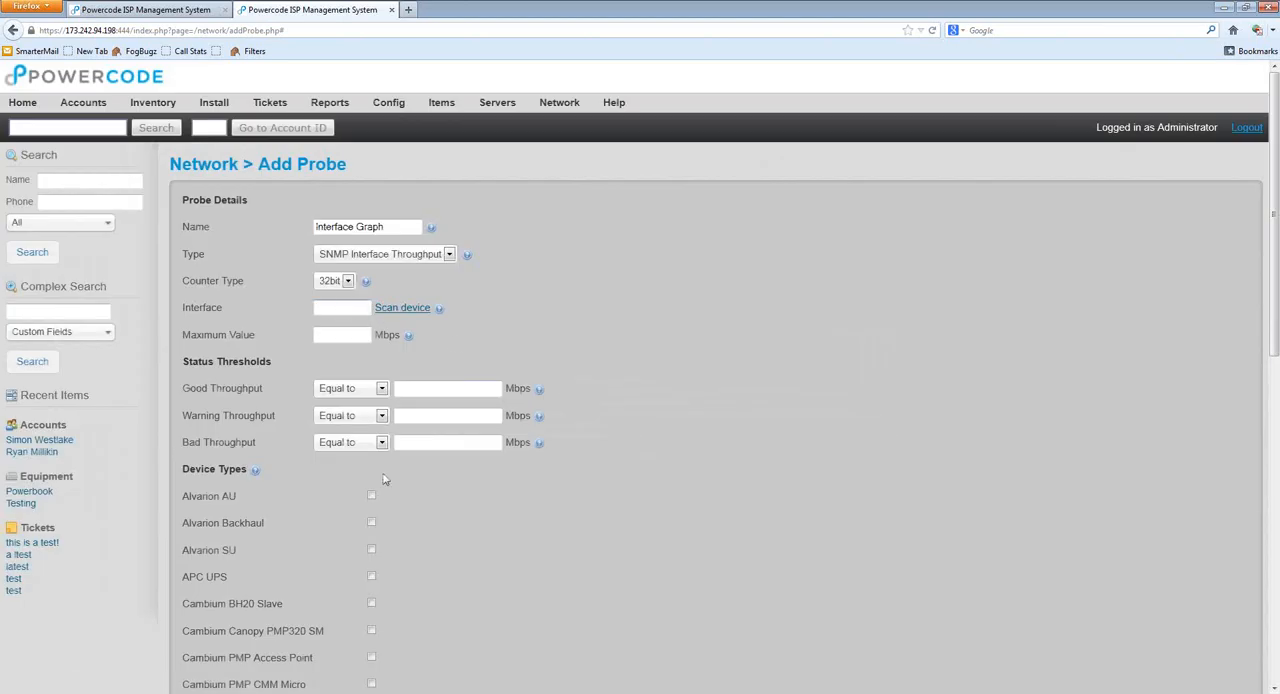
Step: Try Maximum Values of 1000 and 250 Mbps for the probe and clear the field
{"action": "mouse_move", "coordinate": [406, 336]}
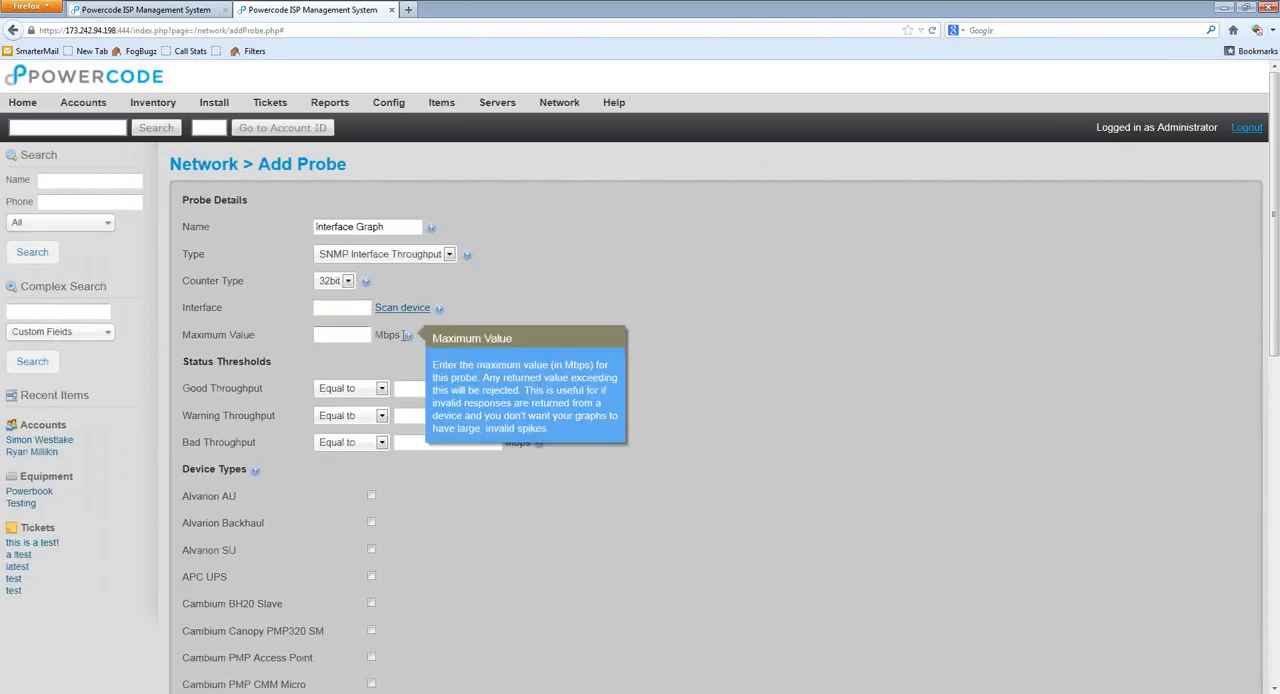
{"action": "left_click", "coordinate": [344, 336]}
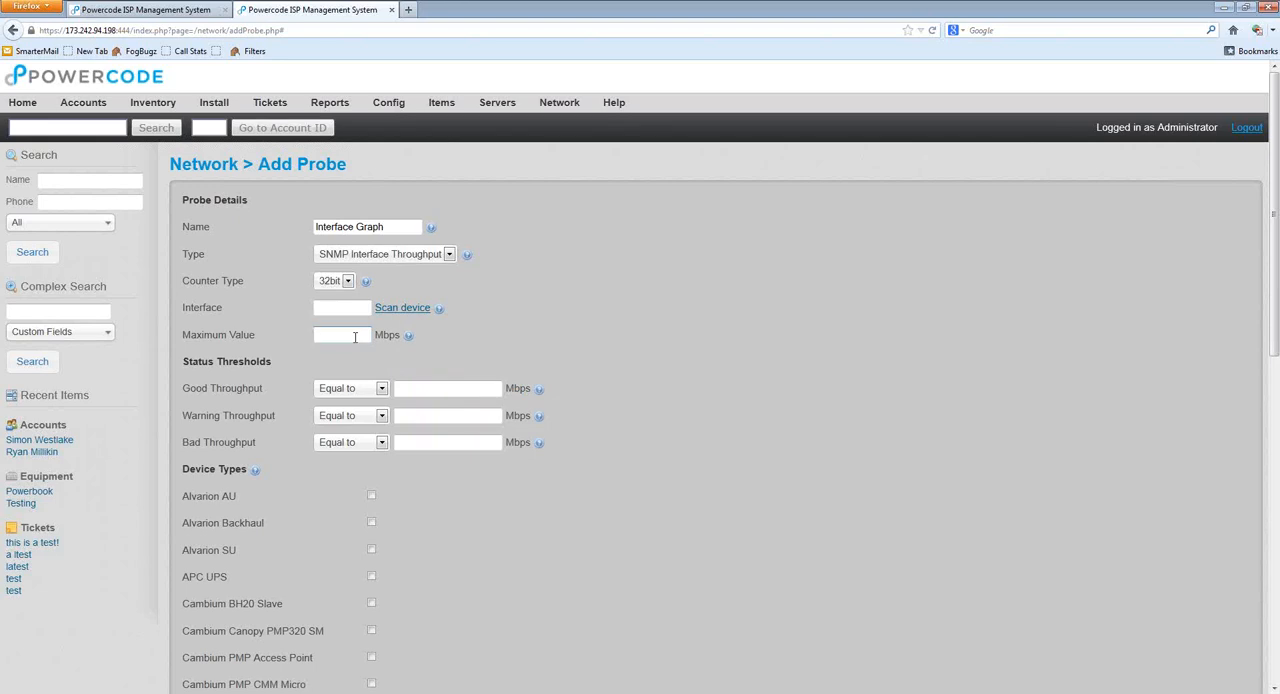
{"action": "type", "text": "1000"}
{"action": "double_click", "coordinate": [354, 337]}
{"action": "key", "text": "BackSpace"}
{"action": "type", "text": "250"}
{"action": "mouse_move", "coordinate": [539, 451]}
{"action": "left_click", "coordinate": [335, 341]}
{"action": "left_click_drag", "start_coordinate": [328, 337], "coordinate": [305, 341]}
{"action": "key", "text": "BackSpace"}
Step: Try a Bad Throughput threshold of less than 40 Mbps and clear its value
{"action": "left_click", "coordinate": [408, 391]}
{"action": "left_click", "coordinate": [366, 443]}
{"action": "left_click", "coordinate": [362, 470]}
{"action": "left_click", "coordinate": [402, 445]}
{"action": "type", "text": "40"}
{"action": "key", "text": "BackSpace"}
{"action": "key", "text": "BackSpace"}
Step: Set the Bad Throughput threshold to greater than 165 Mbps
{"action": "left_click", "coordinate": [381, 442]}
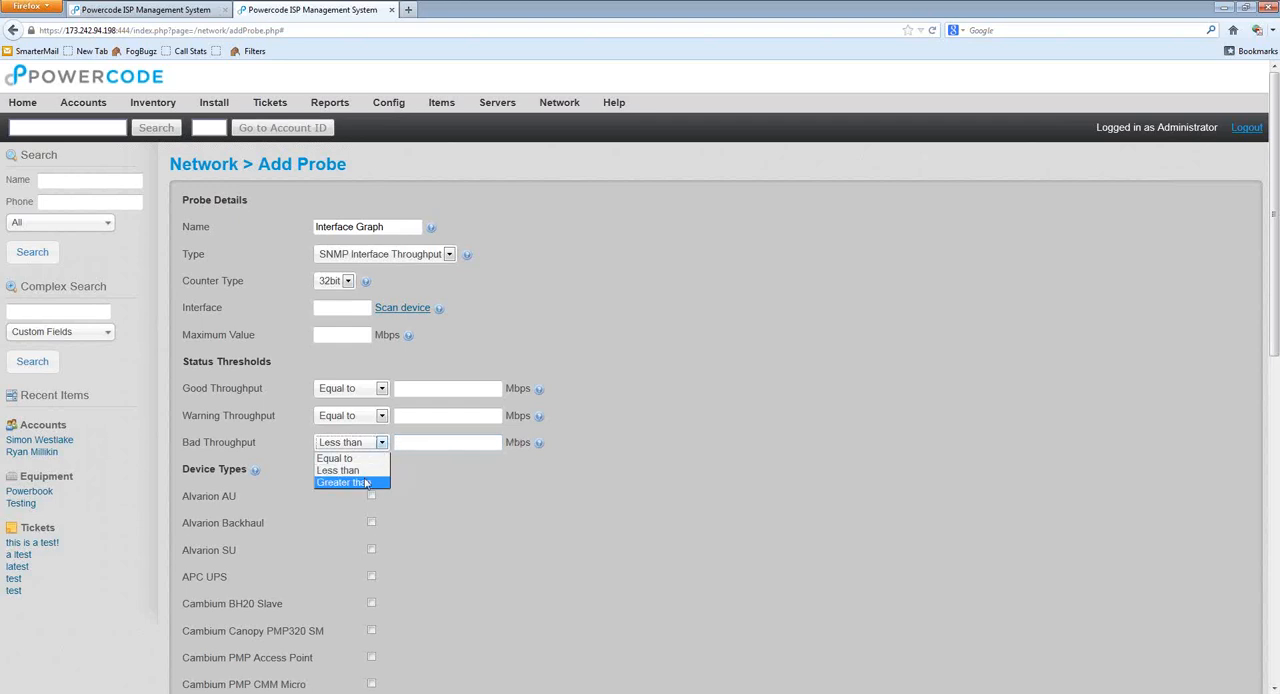
{"action": "left_click", "coordinate": [367, 483]}
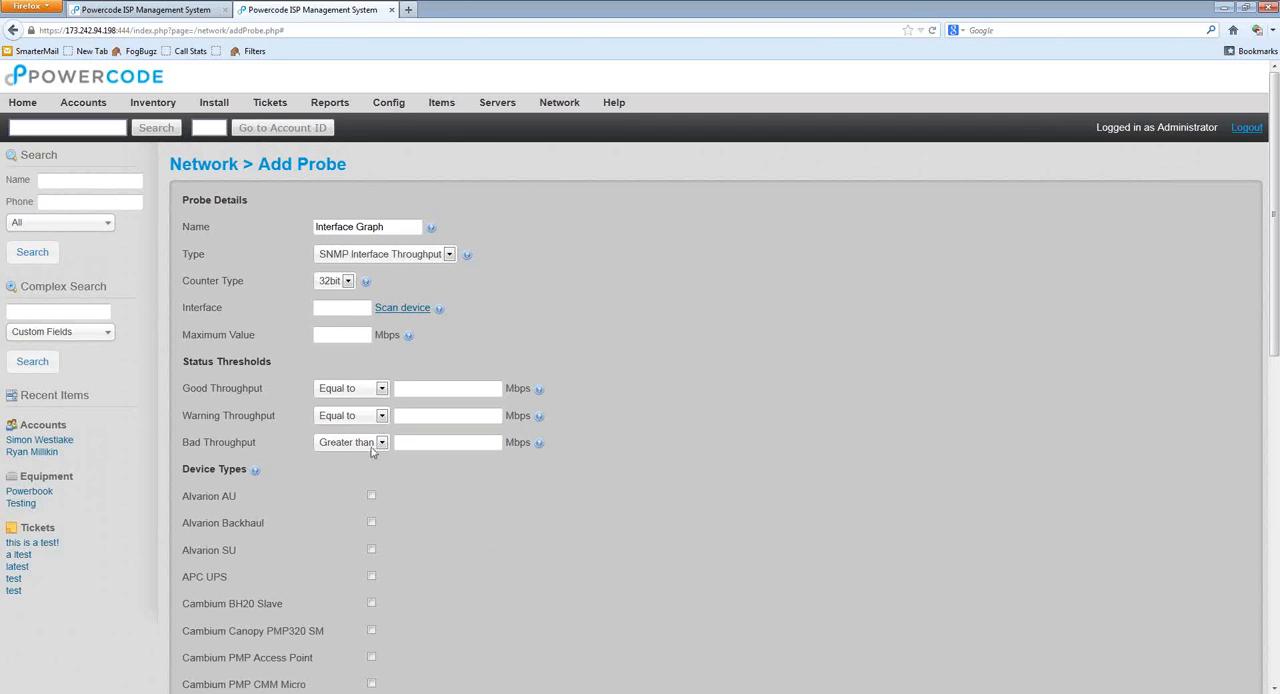
{"action": "left_click", "coordinate": [421, 446]}
{"action": "type", "text": "166"}
Step: Remove the Cambium PTP Backhaul device type from the Interface Graph probe and discard the unsaved probe
{"action": "scroll", "coordinate": [737, 414], "scroll_direction": "down", "scroll_amount": 6}
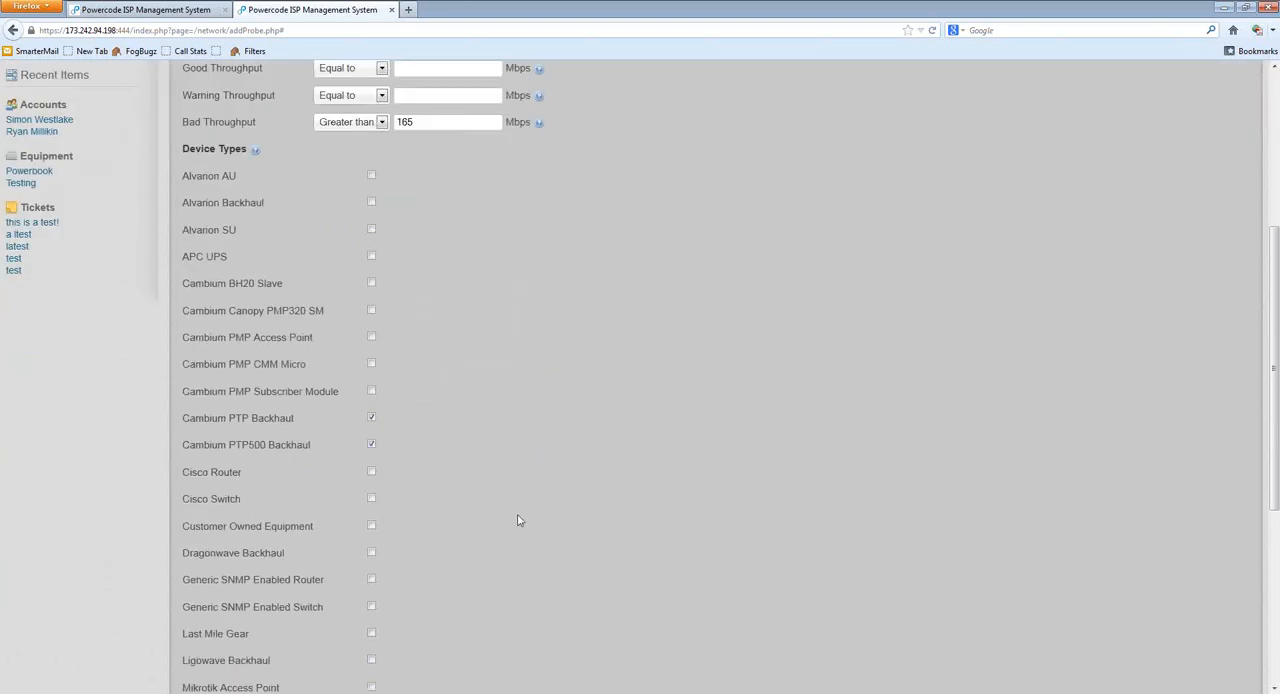
{"action": "left_click", "coordinate": [291, 415]}
{"action": "left_click", "coordinate": [371, 444]}
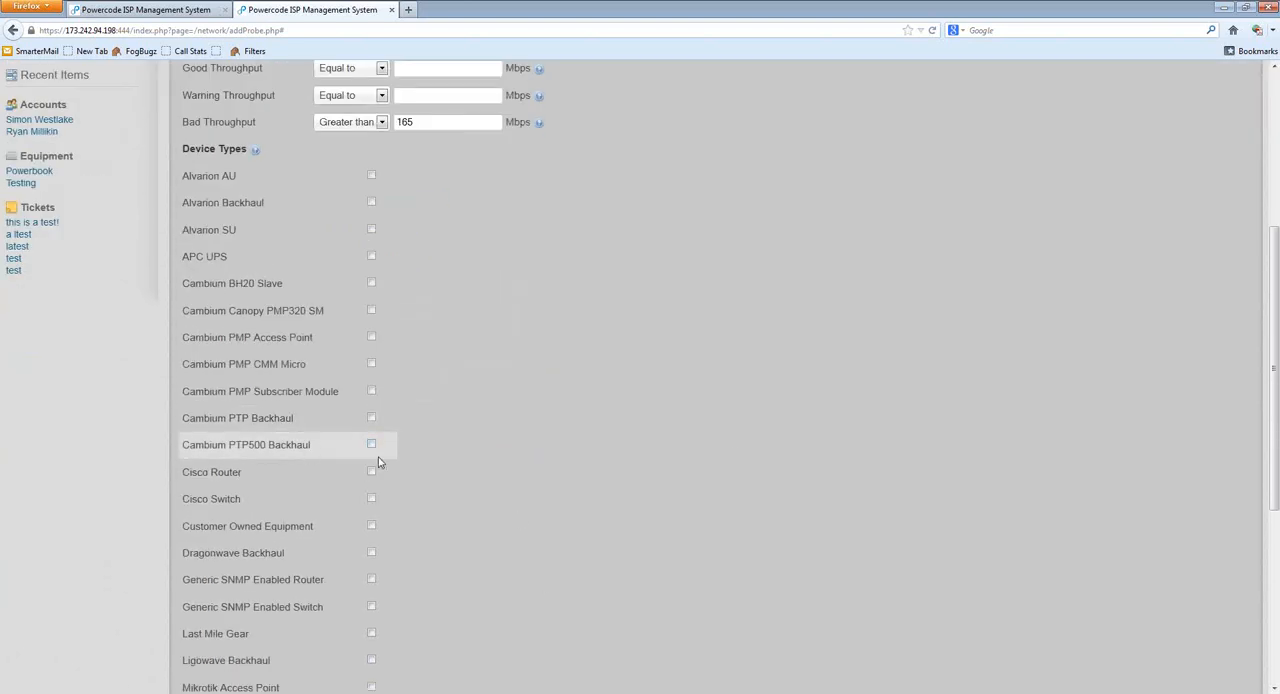
{"action": "scroll", "coordinate": [469, 480], "scroll_direction": "up", "scroll_amount": 6}
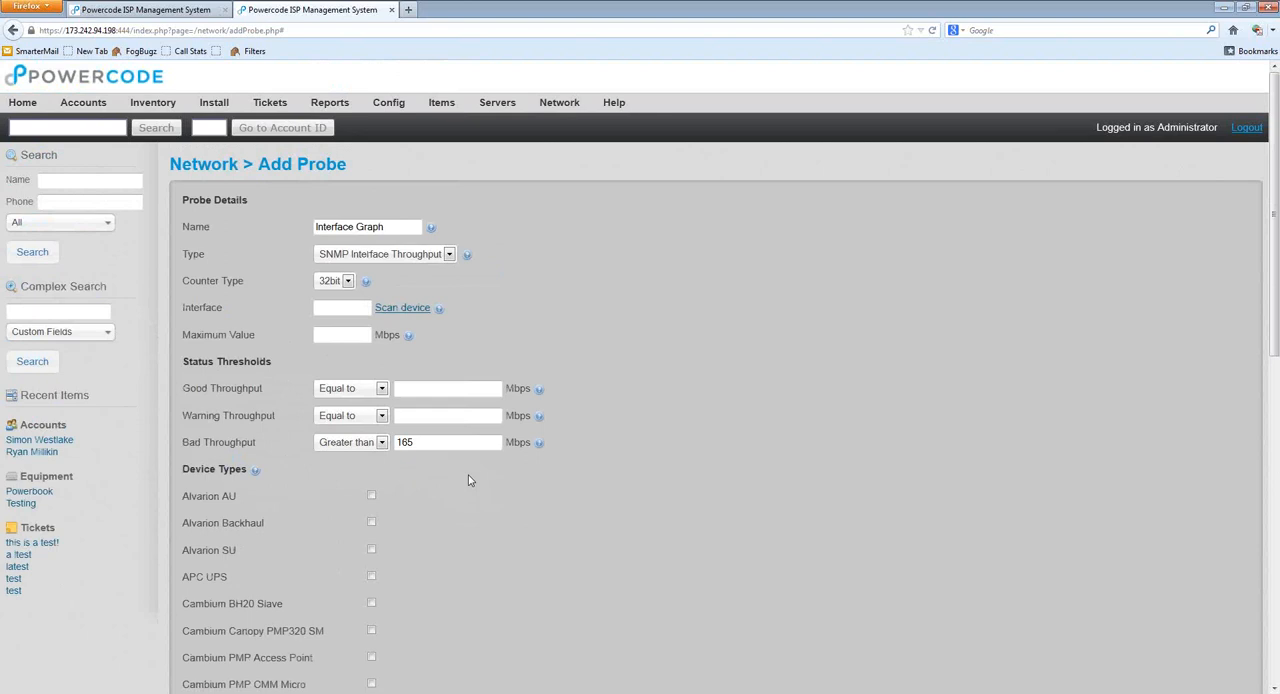
{"action": "scroll", "coordinate": [469, 480], "scroll_direction": "down", "scroll_amount": 12}
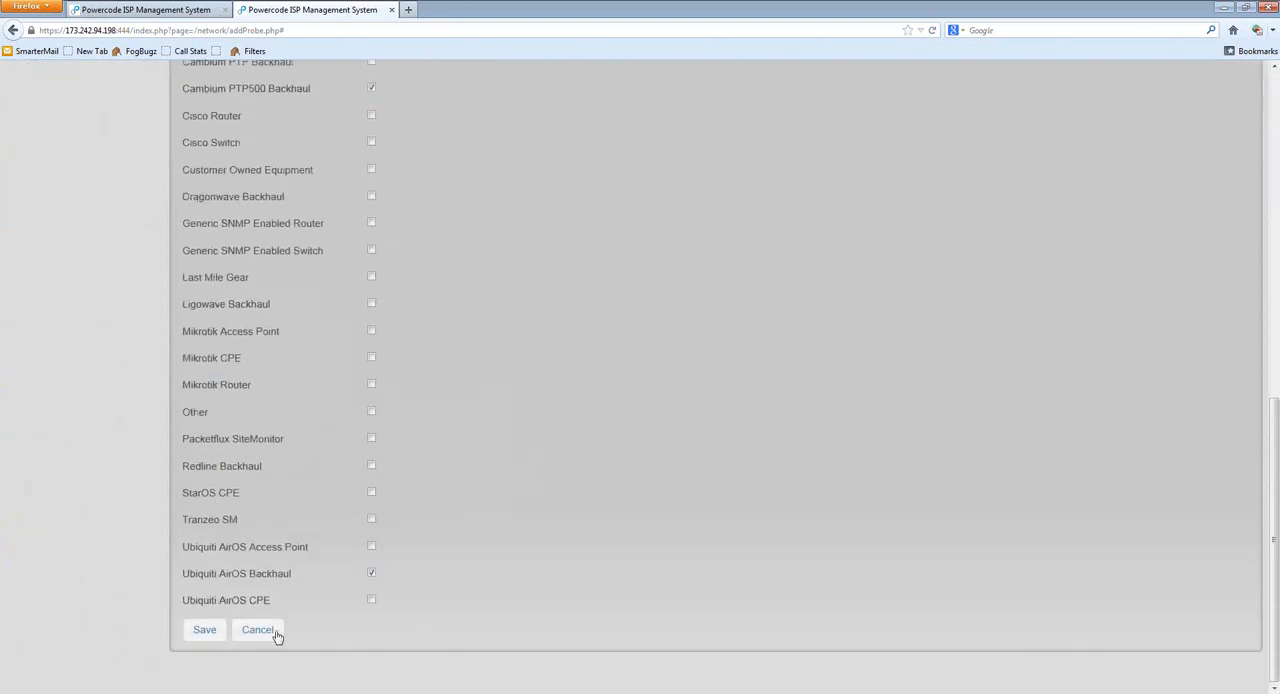
{"action": "left_click", "coordinate": [265, 641]}
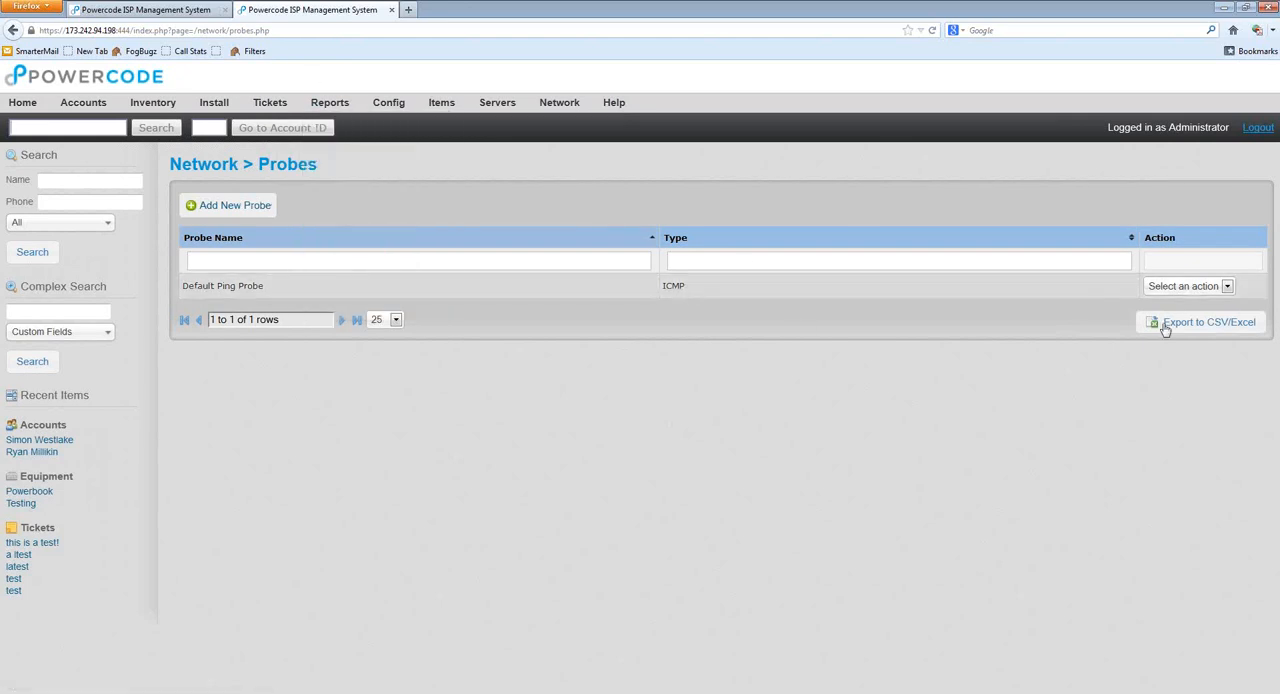
Step: Start a new probe, browse the predefined templates and the form's device types, and cancel without saving
{"action": "left_click", "coordinate": [226, 204]}
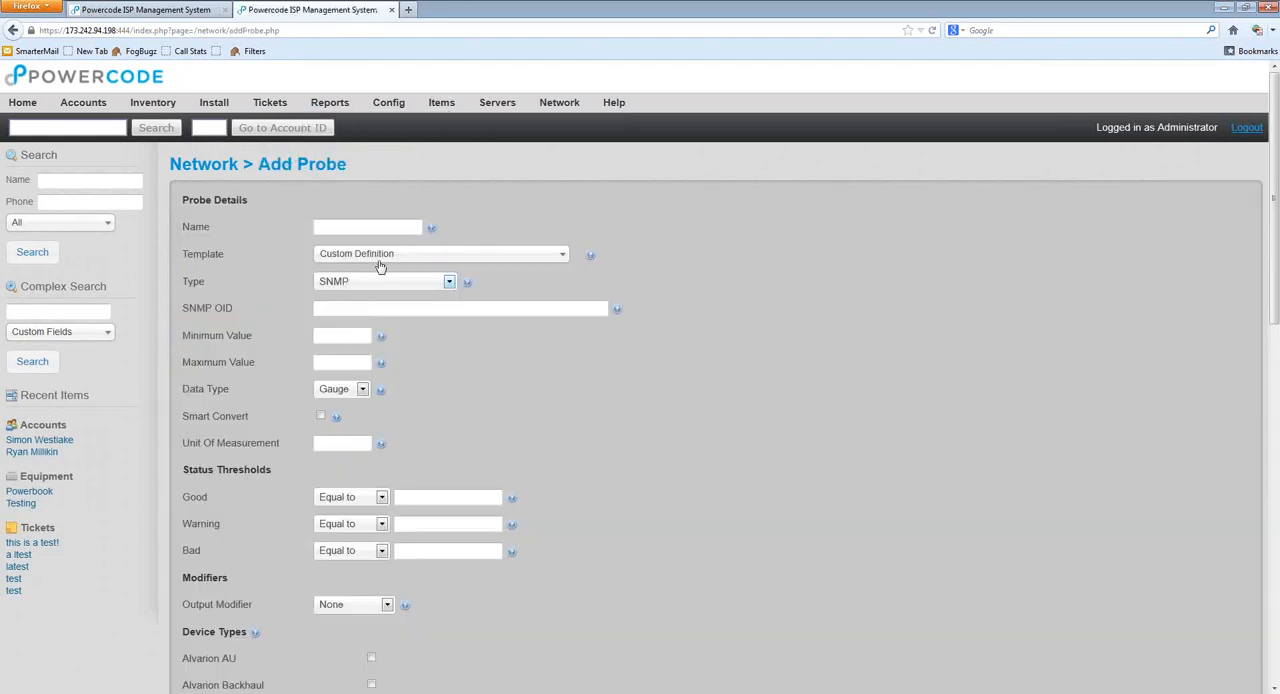
{"action": "left_click", "coordinate": [377, 257]}
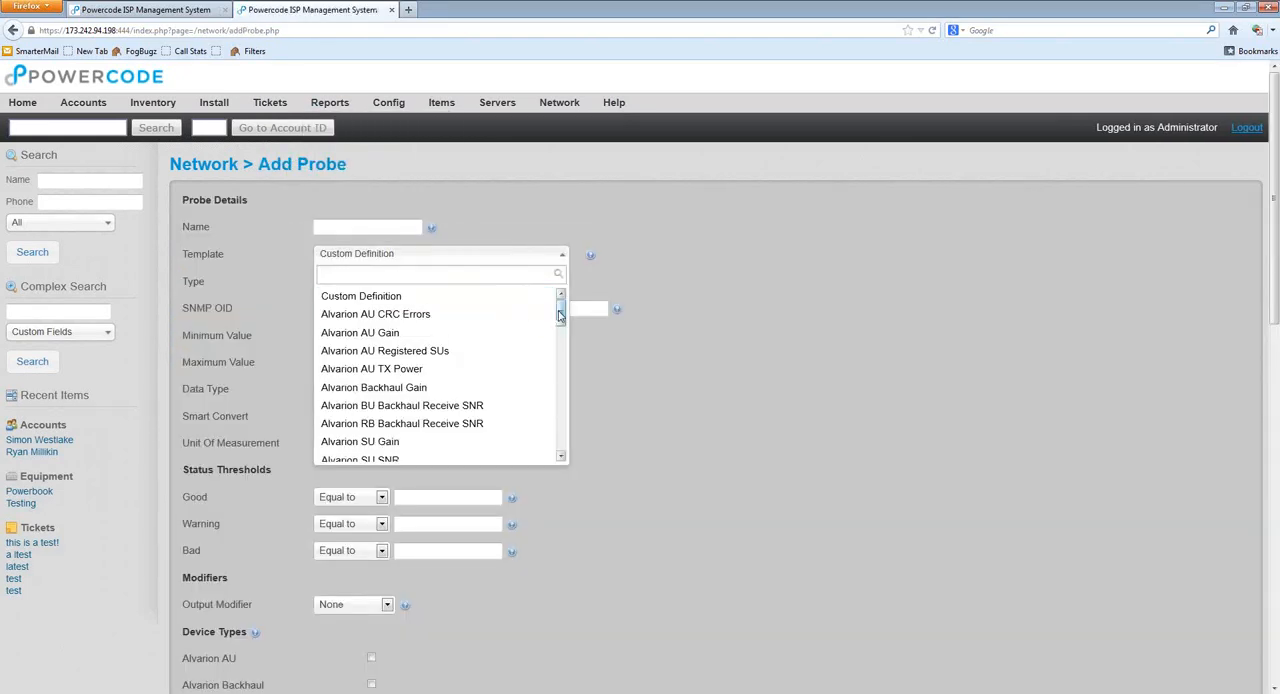
{"action": "mouse_move", "coordinate": [560, 316]}
{"action": "left_mouse_down"}
{"action": "mouse_move", "coordinate": [562, 438]}
{"action": "mouse_move", "coordinate": [563, 309]}
{"action": "left_mouse_up"}
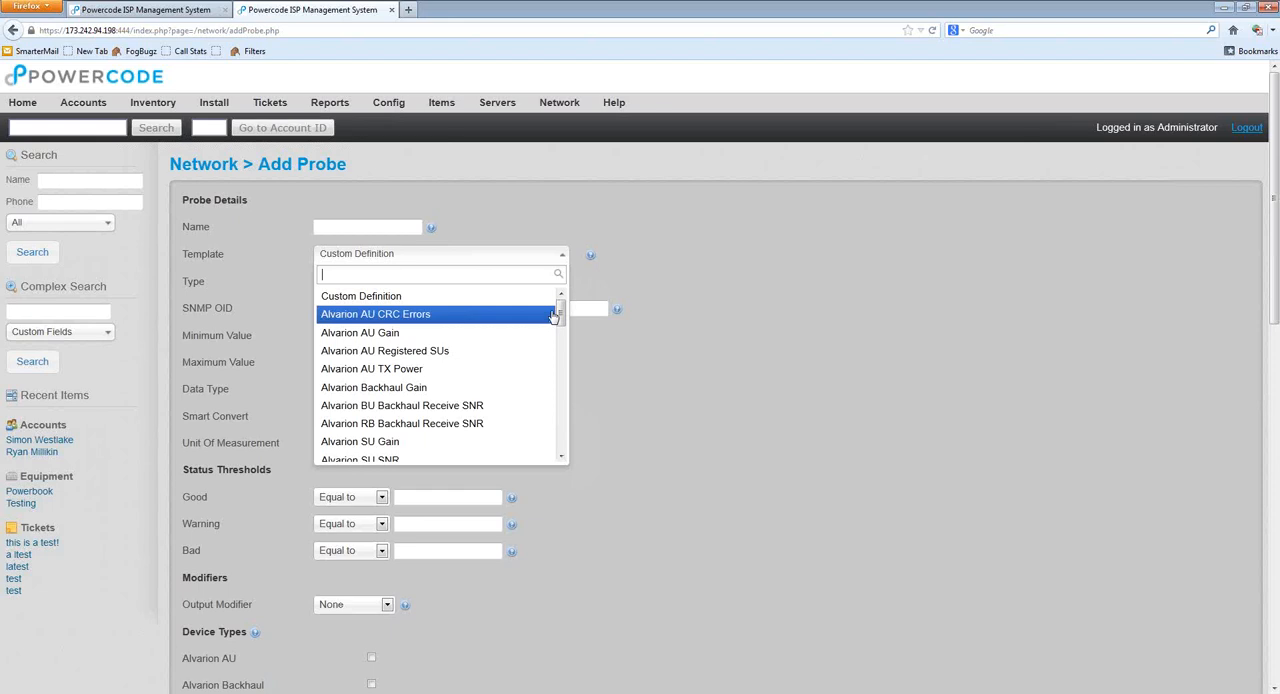
{"action": "mouse_move", "coordinate": [562, 316]}
{"action": "left_mouse_down"}
{"action": "mouse_move", "coordinate": [563, 427]}
{"action": "mouse_move", "coordinate": [564, 334]}
{"action": "left_mouse_up"}
{"action": "left_click", "coordinate": [558, 651]}
{"action": "scroll", "coordinate": [558, 651], "scroll_direction": "down", "scroll_amount": 9}
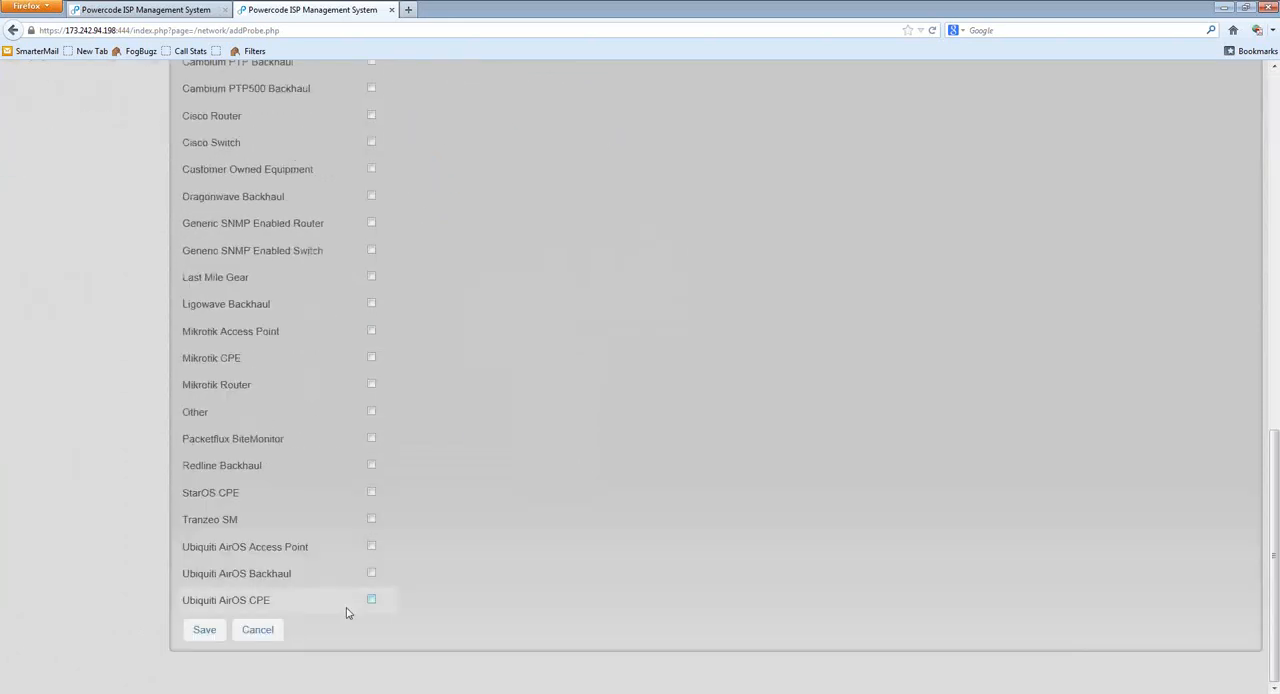
{"action": "left_click", "coordinate": [272, 629]}
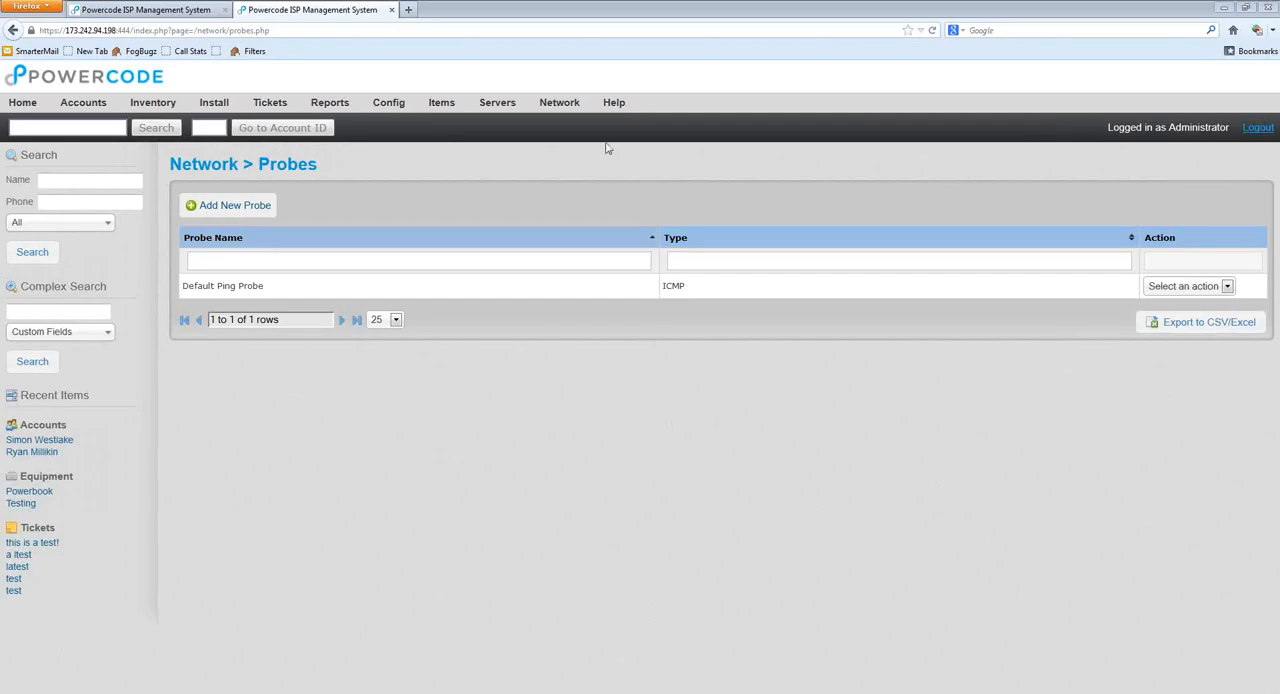
Step: In the network Notification Preferences, enter a new alert sender e-mail address and open the form for a new notifier
{"action": "mouse_move", "coordinate": [557, 107]}
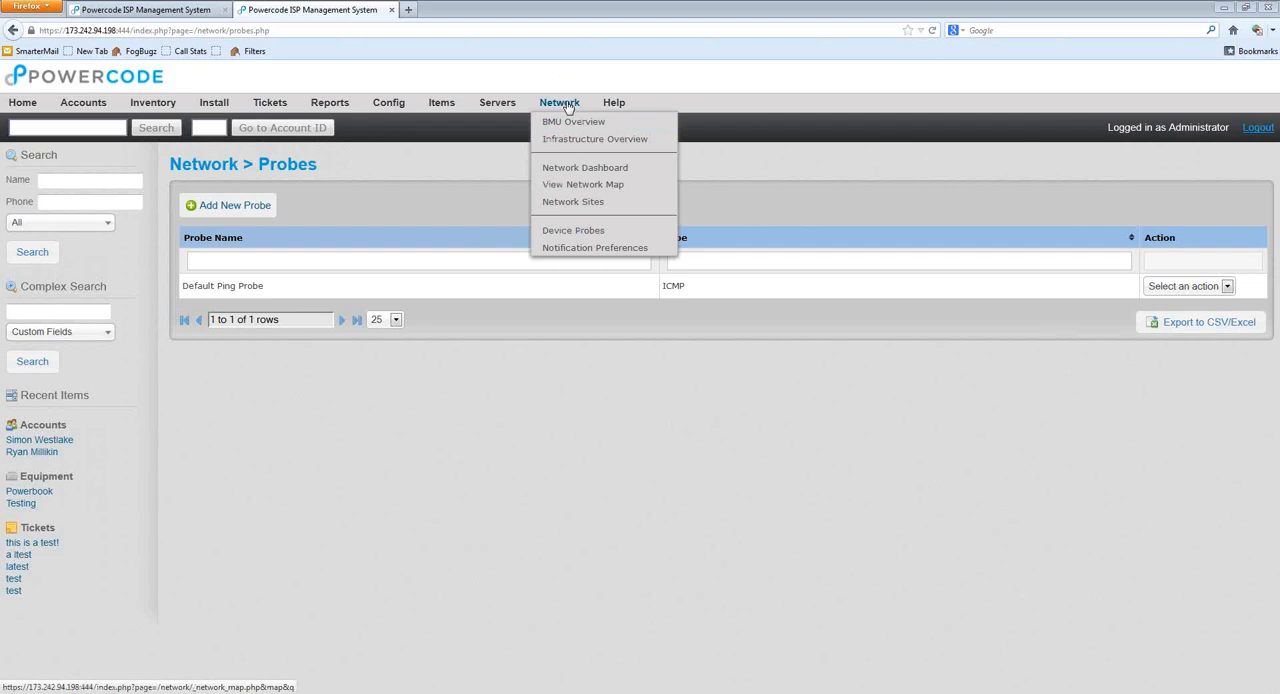
{"action": "left_click", "coordinate": [578, 248]}
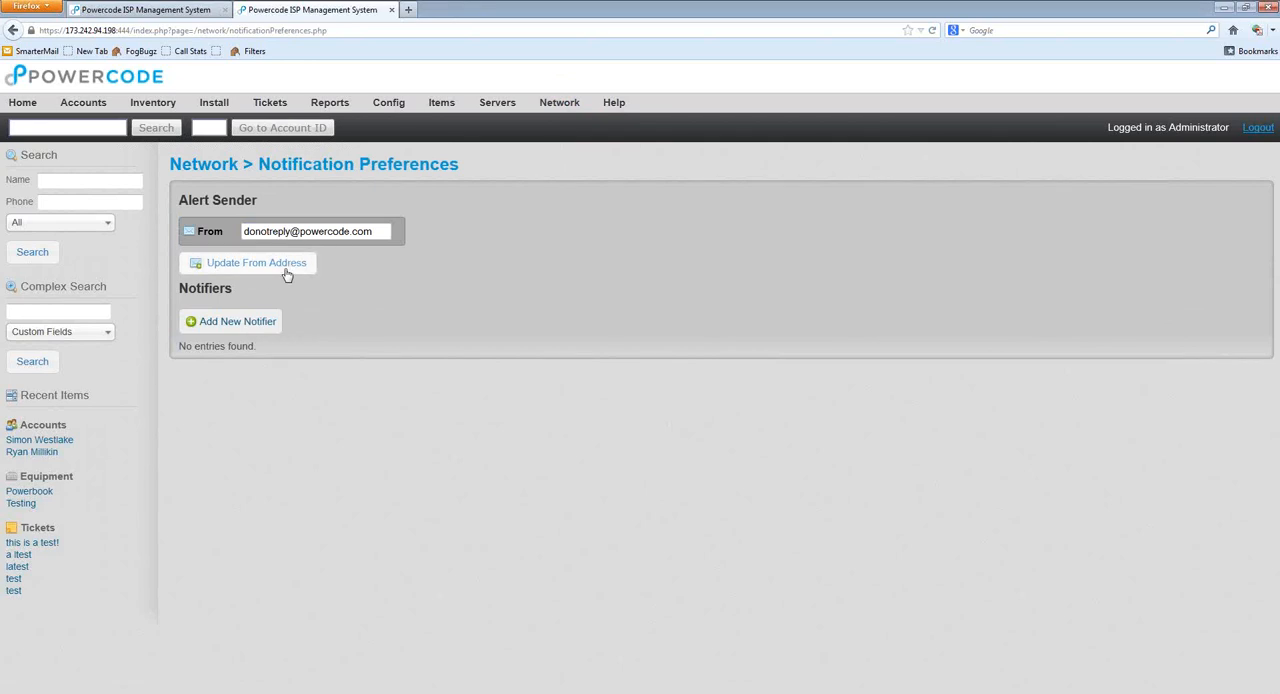
{"action": "left_click_drag", "start_coordinate": [388, 232], "coordinate": [218, 230]}
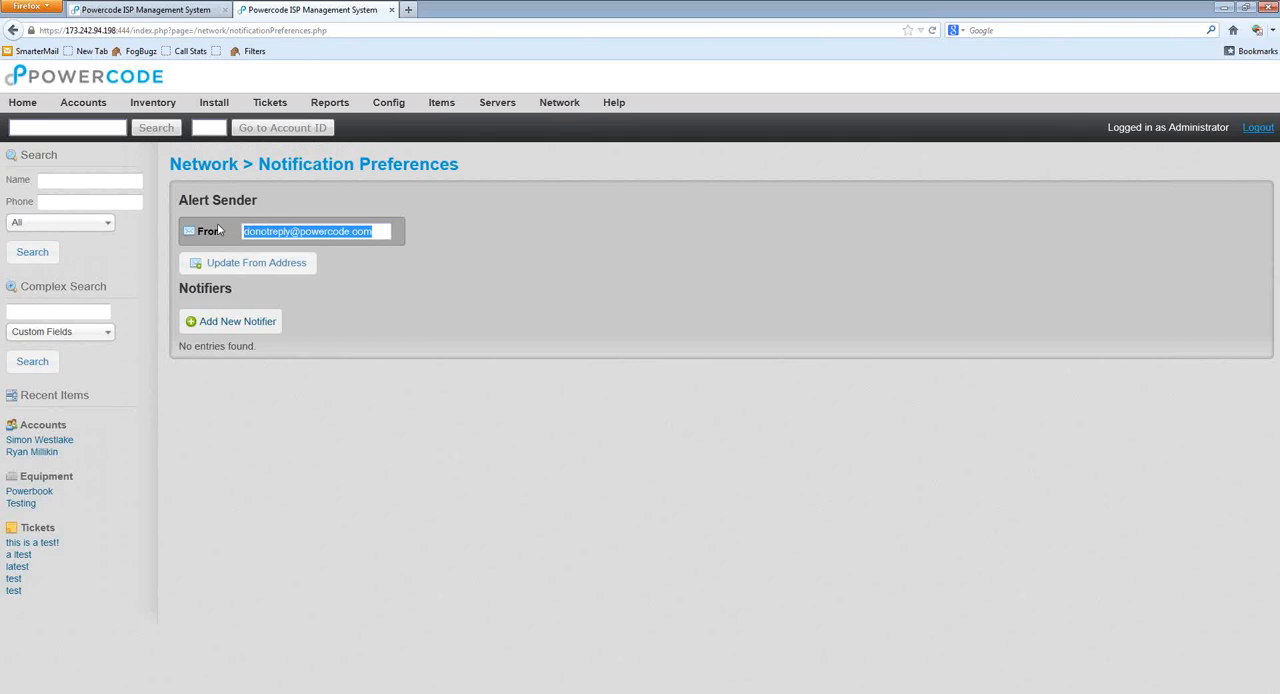
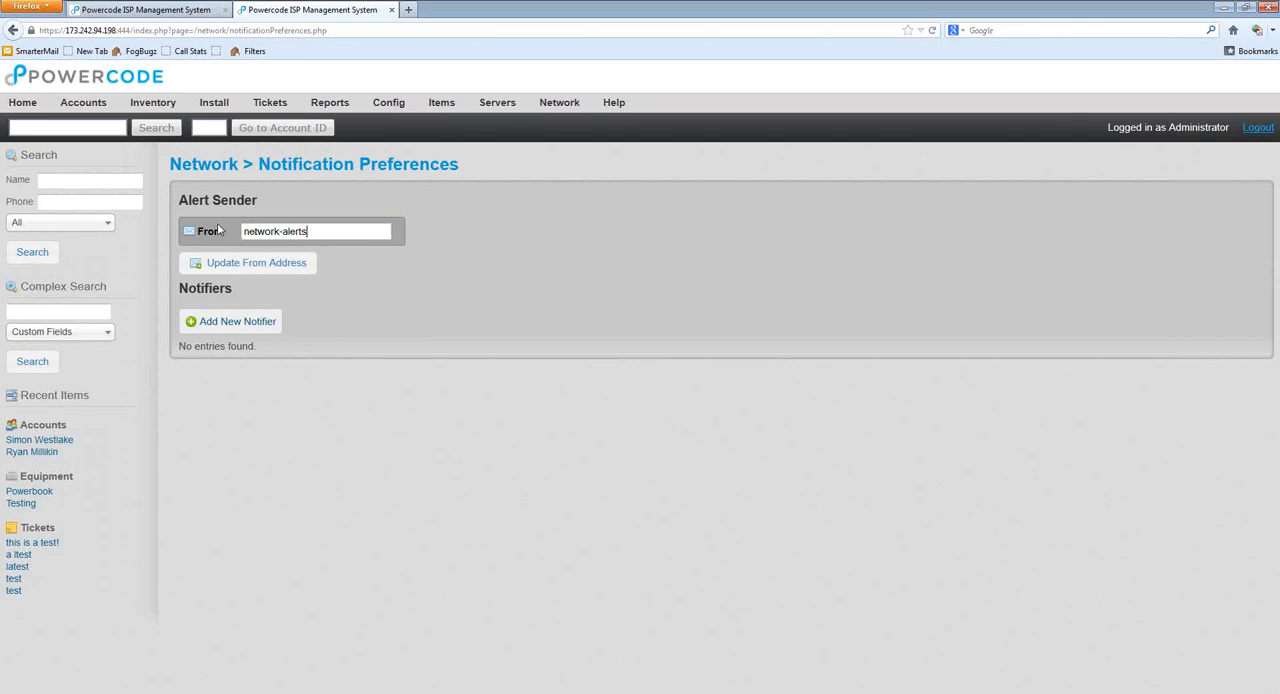
{"action": "left_click", "coordinate": [254, 331]}
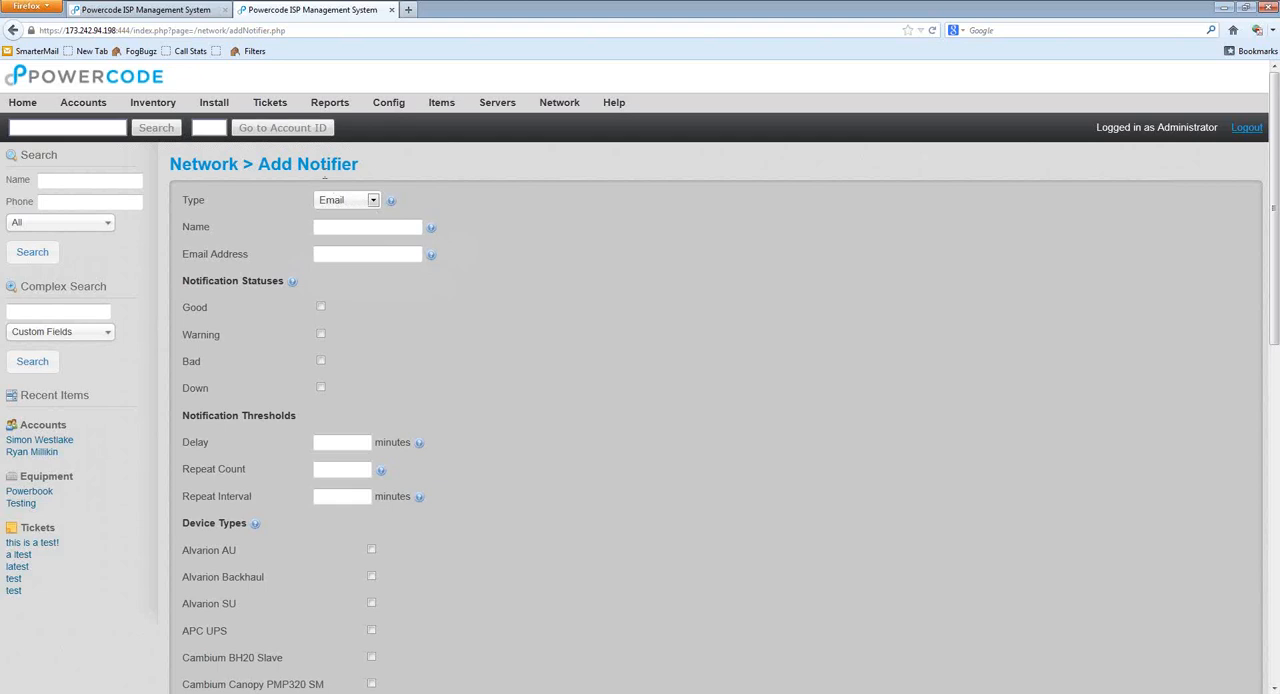
Step: Keep the new notifier's type as Email, name it NOC On Call, and fill in the on-call e-mail address
{"action": "left_click", "coordinate": [363, 201]}
{"action": "left_click", "coordinate": [357, 218]}
{"action": "mouse_move", "coordinate": [392, 205]}
{"action": "left_click", "coordinate": [362, 228]}
{"action": "type", "text": "NOC O"}
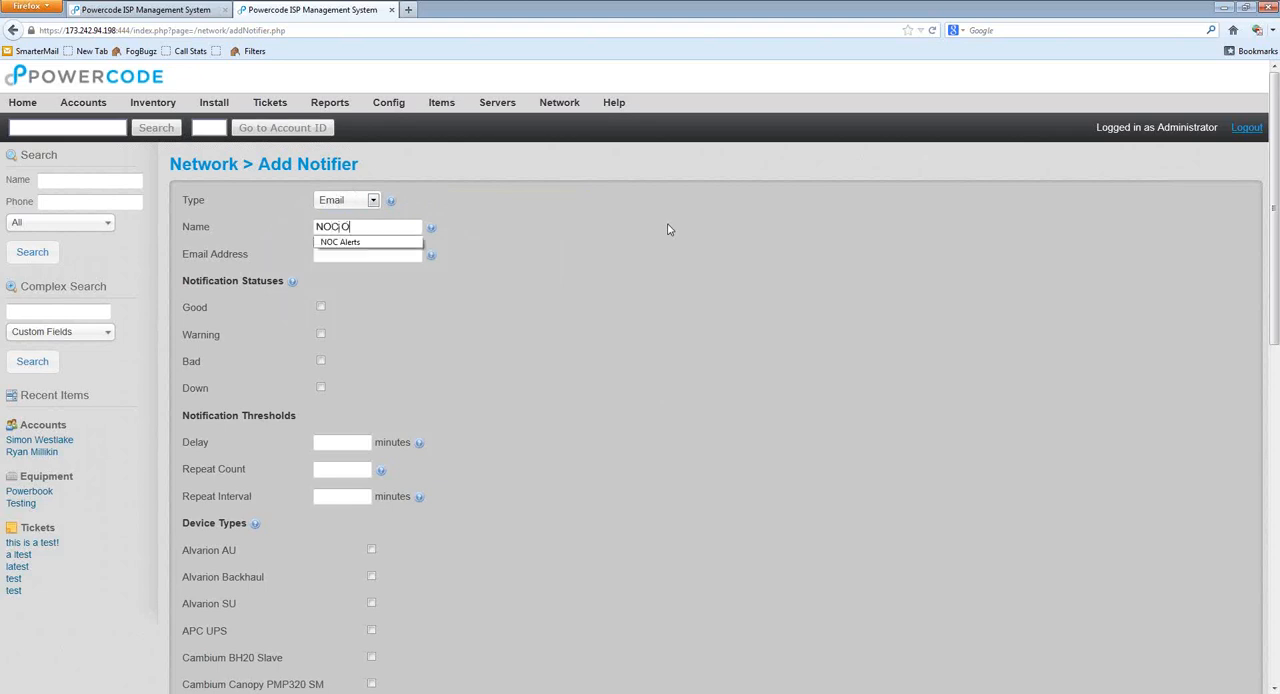
{"action": "type", "text": "n Call"}
{"action": "key", "text": "Tab"}
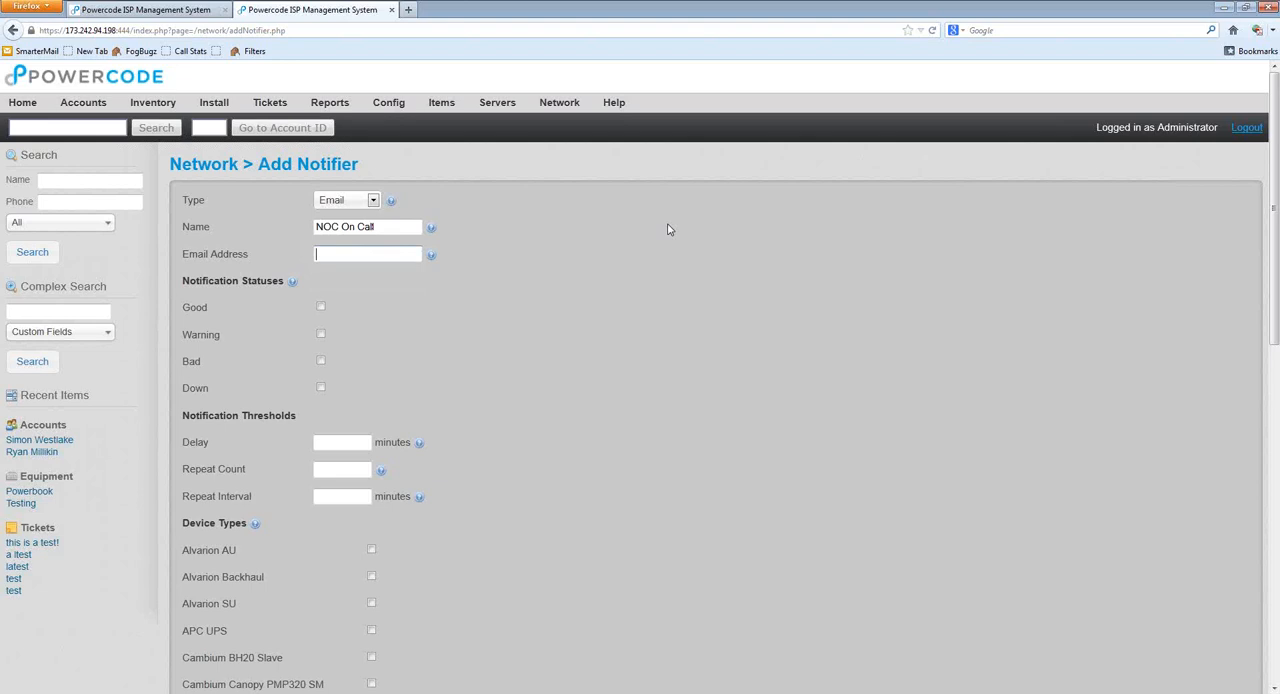
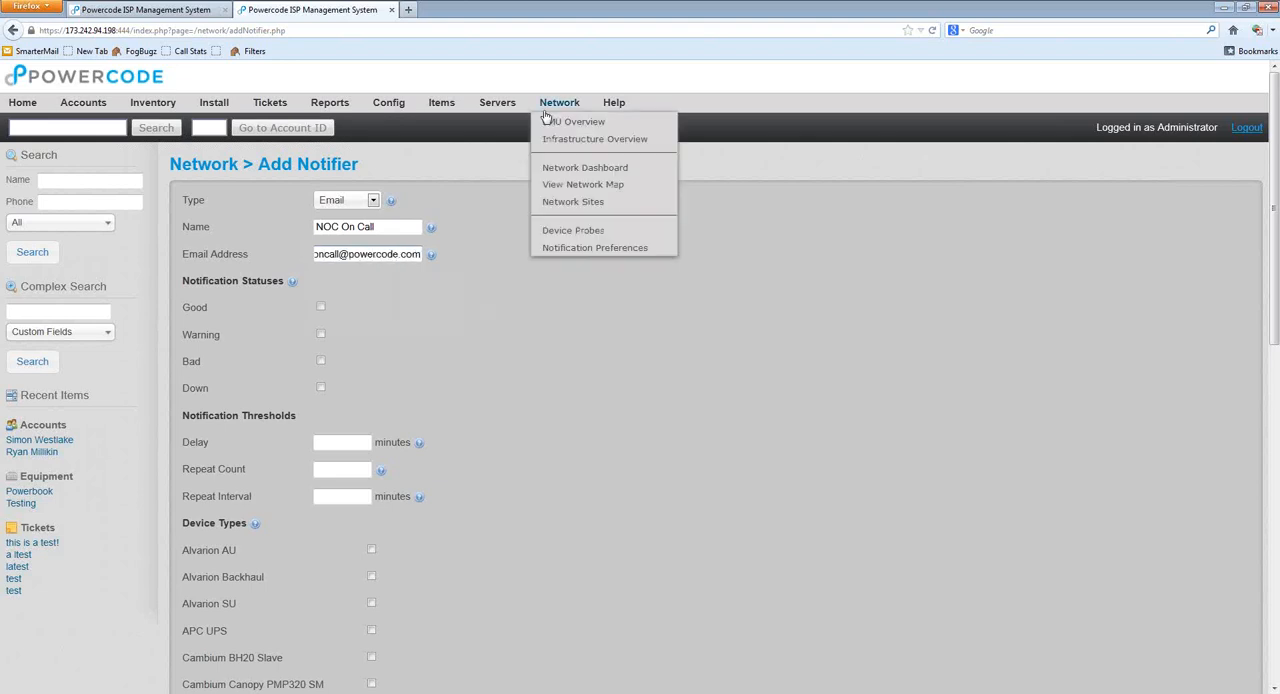
Step: Enable the Good and Down notification statuses for the NOC On Call notifier
{"action": "mouse_move", "coordinate": [294, 283]}
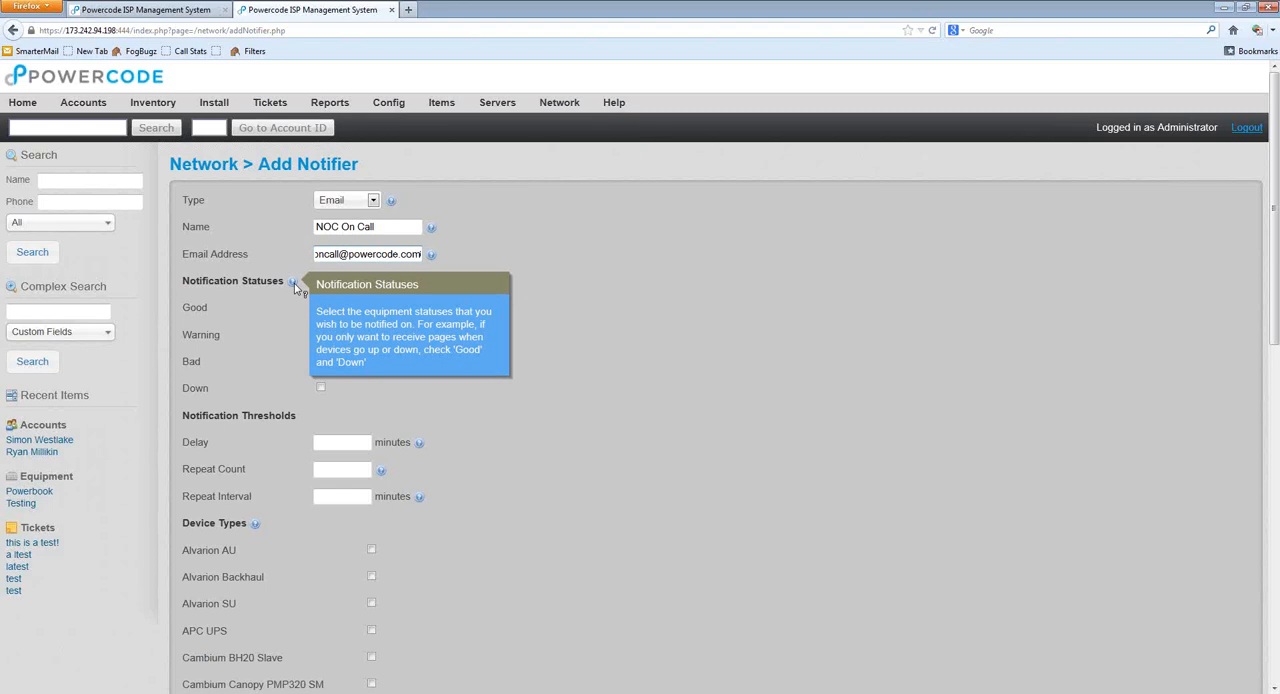
{"action": "left_click", "coordinate": [243, 310]}
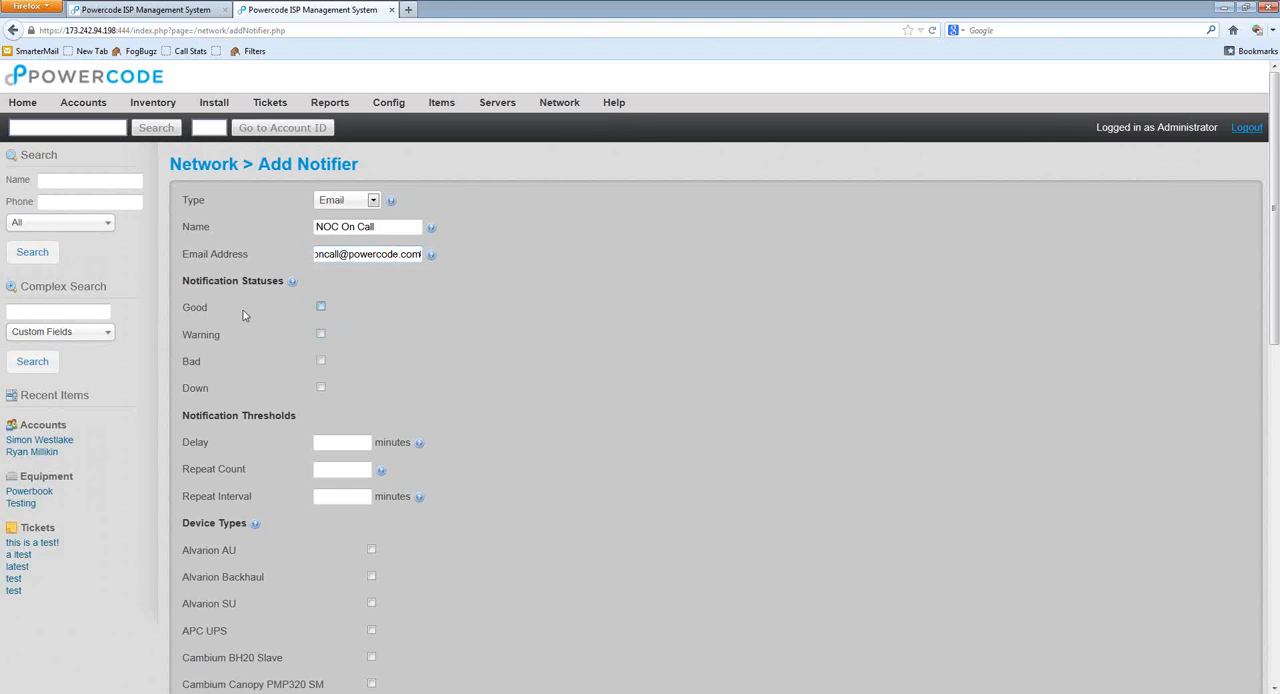
{"action": "left_click", "coordinate": [230, 388]}
Step: Set the notifier's Delay threshold to 10 minutes
{"action": "scroll", "coordinate": [480, 415], "scroll_direction": "down", "scroll_amount": 3}
{"action": "mouse_move", "coordinate": [421, 287]}
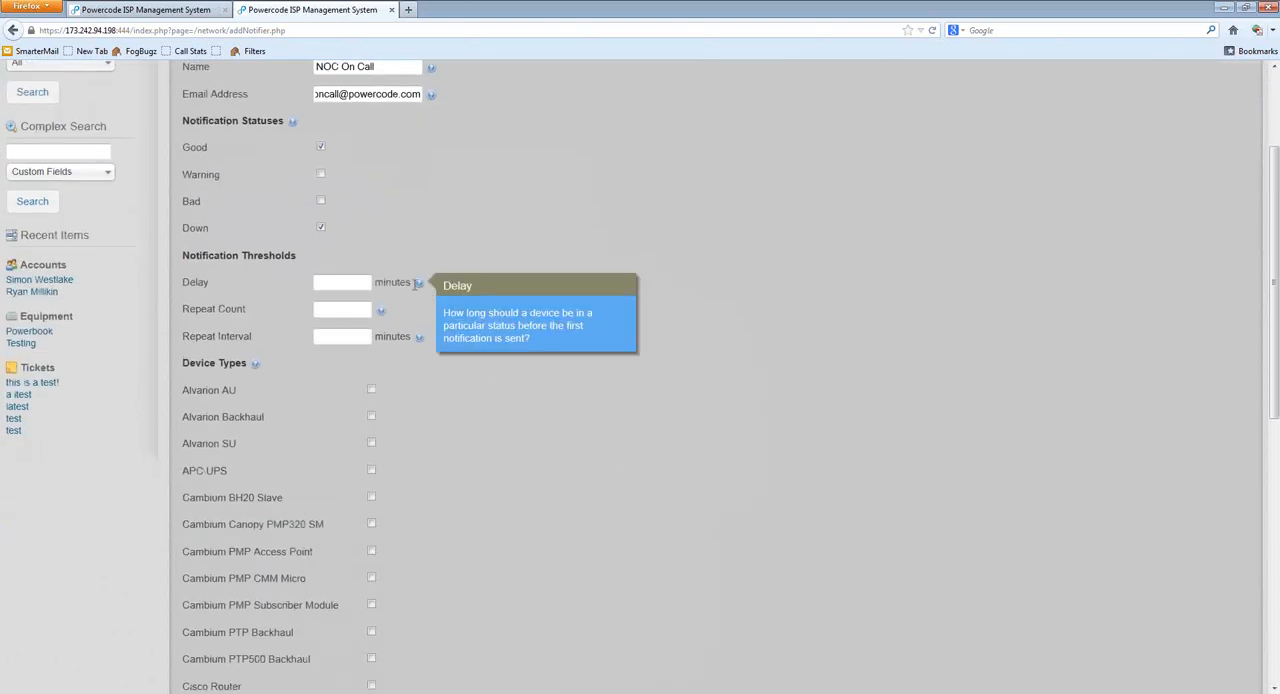
{"action": "left_click", "coordinate": [328, 282]}
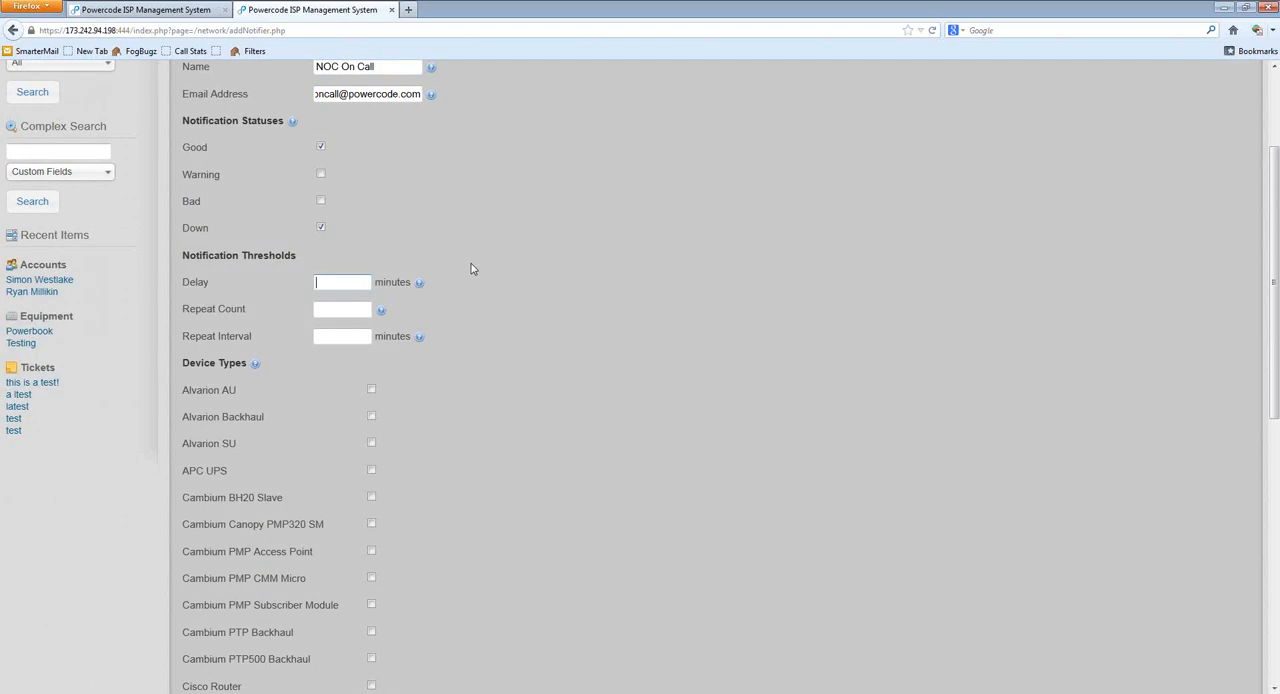
{"action": "type", "text": "0"}
{"action": "key", "text": "BackSpace"}
{"action": "type", "text": "10"}
{"action": "left_click", "coordinate": [522, 335]}
{"action": "left_click", "coordinate": [345, 305]}
{"action": "left_click", "coordinate": [348, 337]}
{"action": "left_click", "coordinate": [345, 310]}
{"action": "left_click", "coordinate": [335, 336]}
{"action": "left_click", "coordinate": [353, 287]}
{"action": "left_click", "coordinate": [353, 287]}
{"action": "left_click", "coordinate": [433, 263]}
{"action": "left_click", "coordinate": [362, 283]}
{"action": "left_click", "coordinate": [362, 283]}
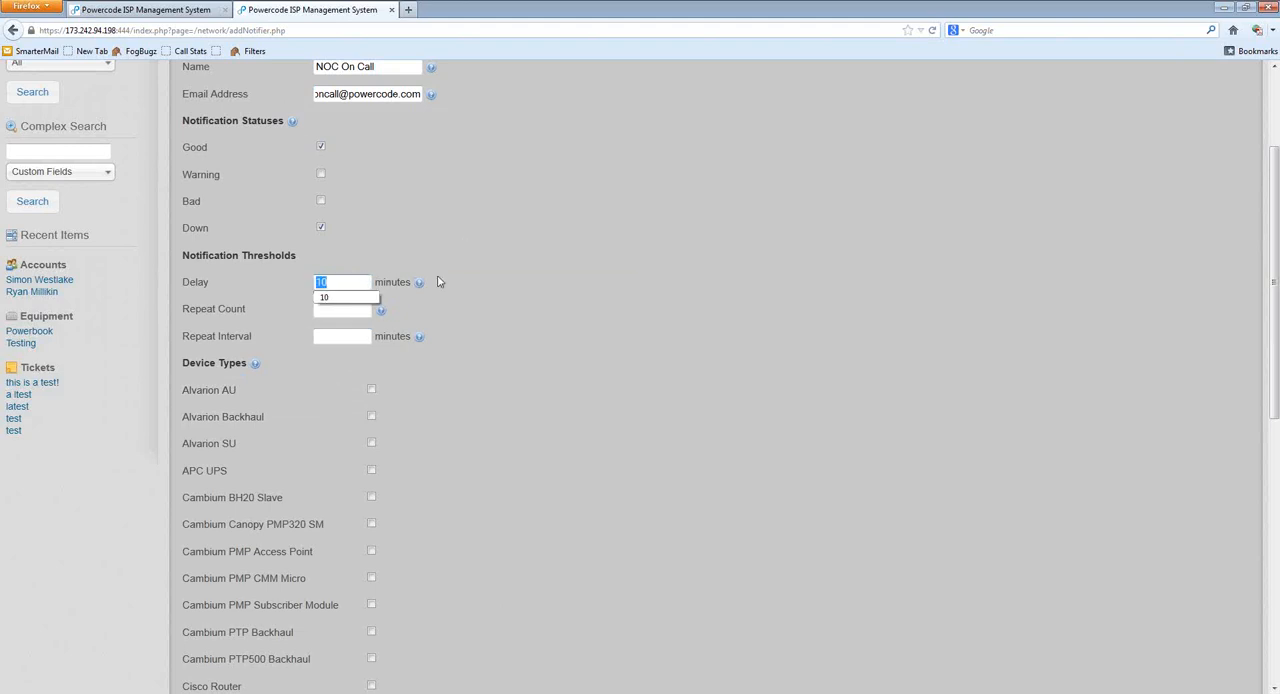
{"action": "left_click", "coordinate": [519, 297]}
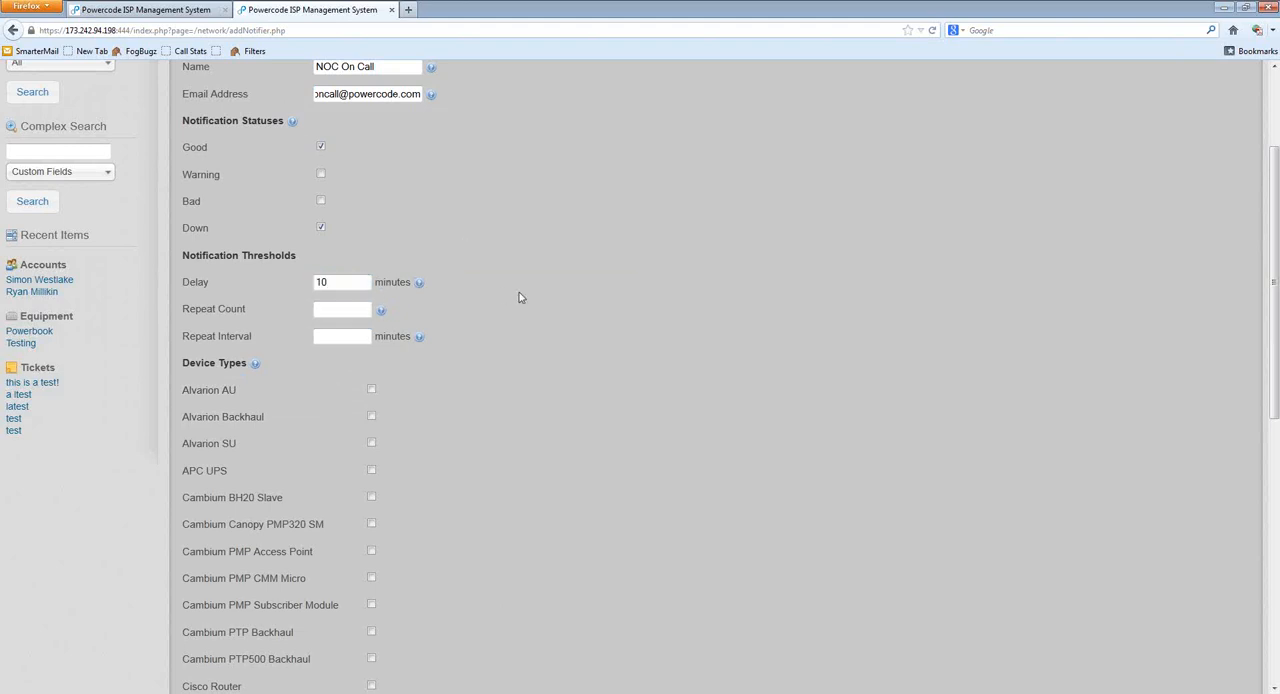
{"action": "double_click", "coordinate": [337, 281]}
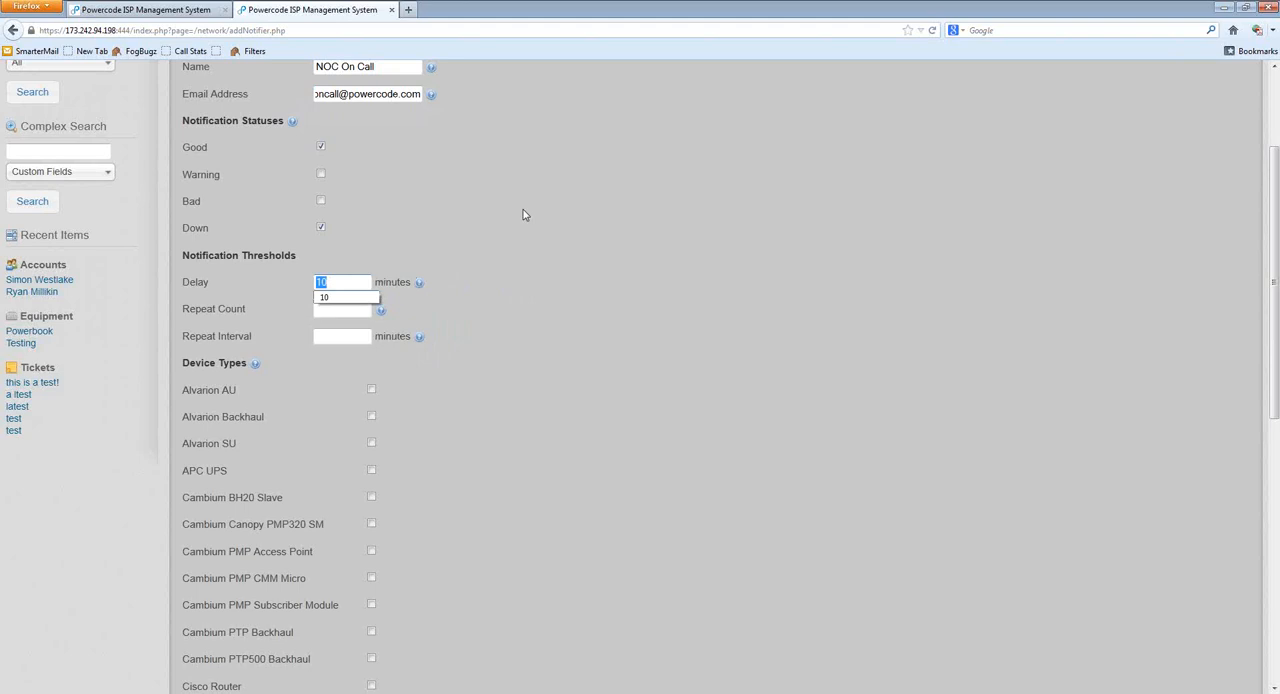
{"action": "left_click", "coordinate": [541, 182]}
{"action": "scroll", "coordinate": [504, 352], "scroll_direction": "up", "scroll_amount": 3}
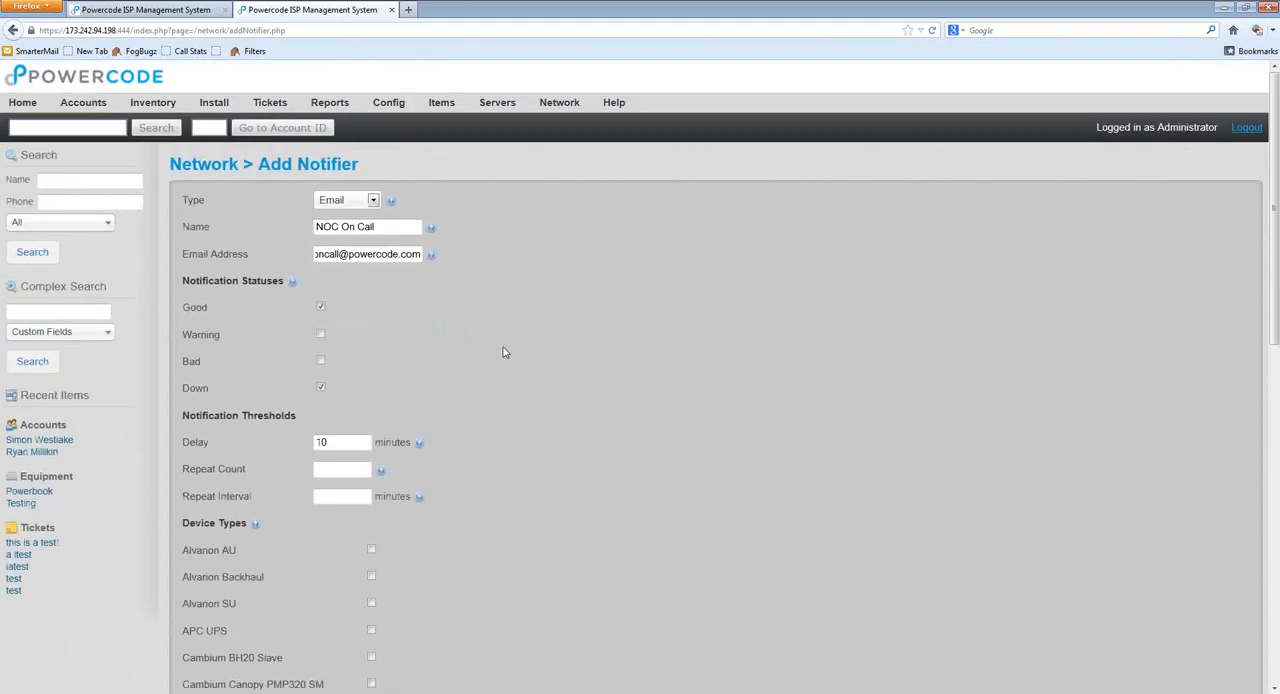
{"action": "scroll", "coordinate": [504, 352], "scroll_direction": "down", "scroll_amount": 3}
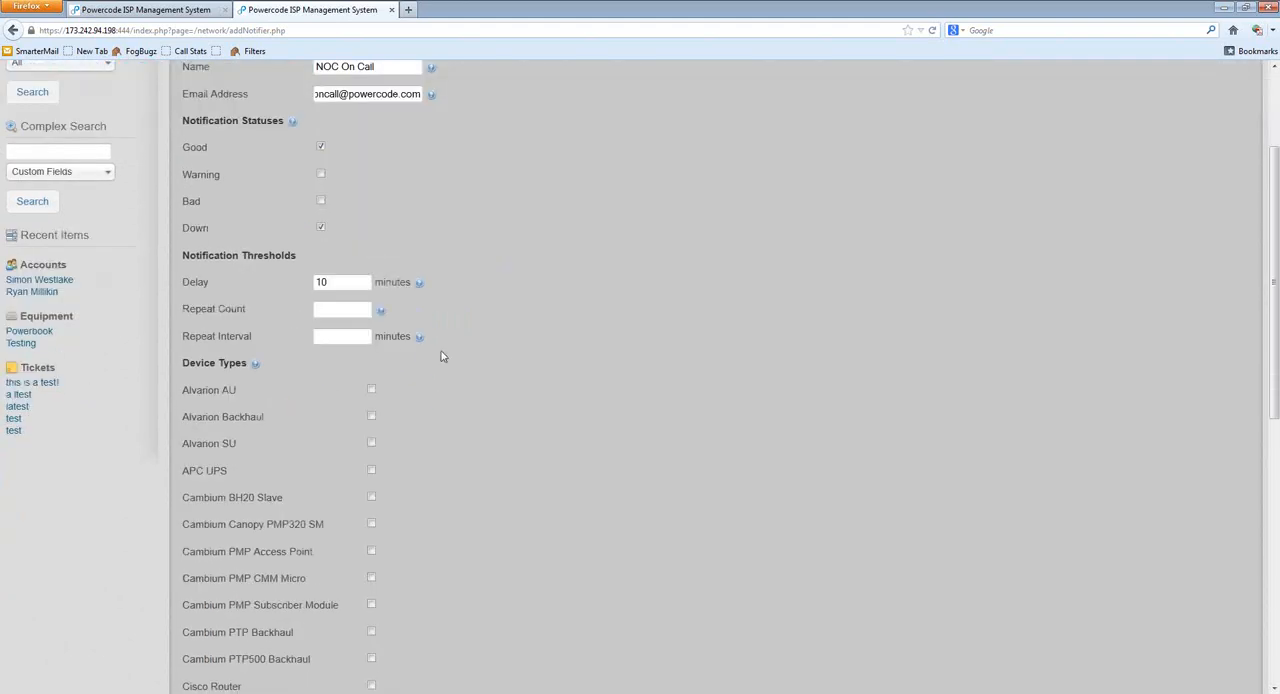
Step: Set the notifier's Repeat Count to 100 and its Repeat Interval to 5 minutes
{"action": "left_click", "coordinate": [363, 311]}
{"action": "type", "text": "100"}
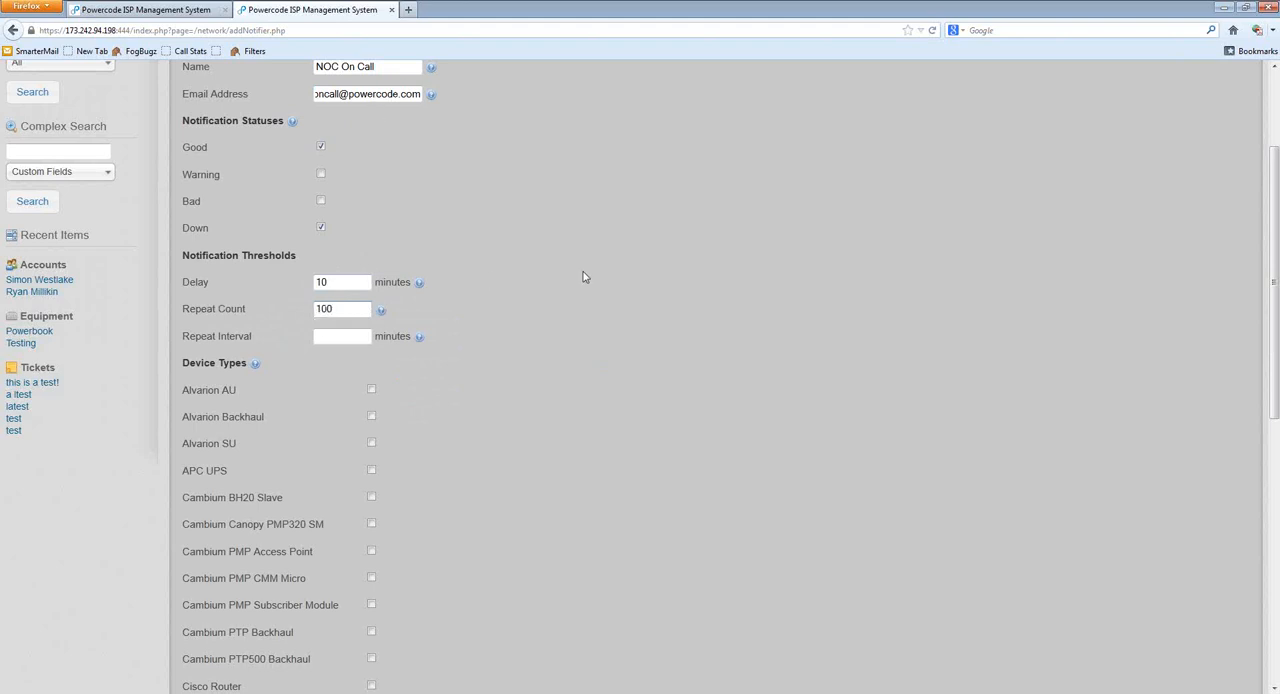
{"action": "left_click_drag", "start_coordinate": [583, 272], "coordinate": [566, 260]}
{"action": "left_click", "coordinate": [543, 293]}
{"action": "left_click", "coordinate": [352, 340]}
{"action": "left_click_drag", "start_coordinate": [352, 284], "coordinate": [311, 282]}
{"action": "double_click", "coordinate": [338, 308]}
{"action": "left_click", "coordinate": [337, 337]}
{"action": "type", "text": "5"}
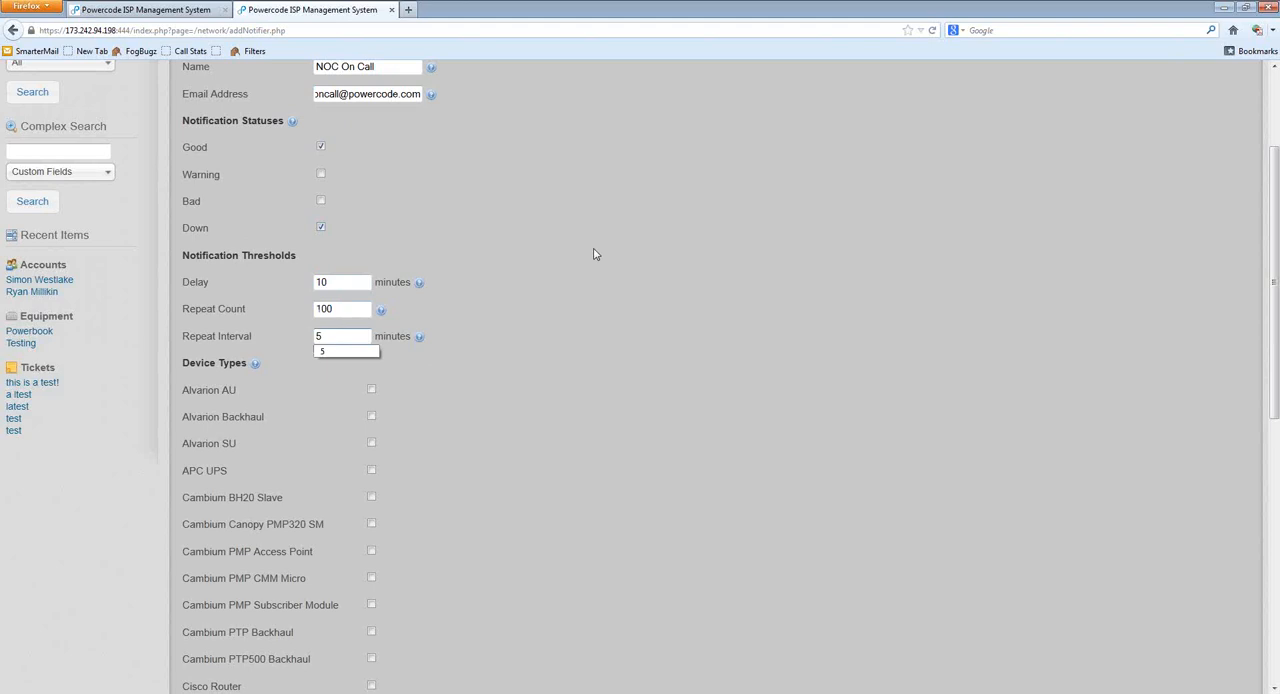
{"action": "left_click", "coordinate": [592, 241]}
{"action": "double_click", "coordinate": [332, 284]}
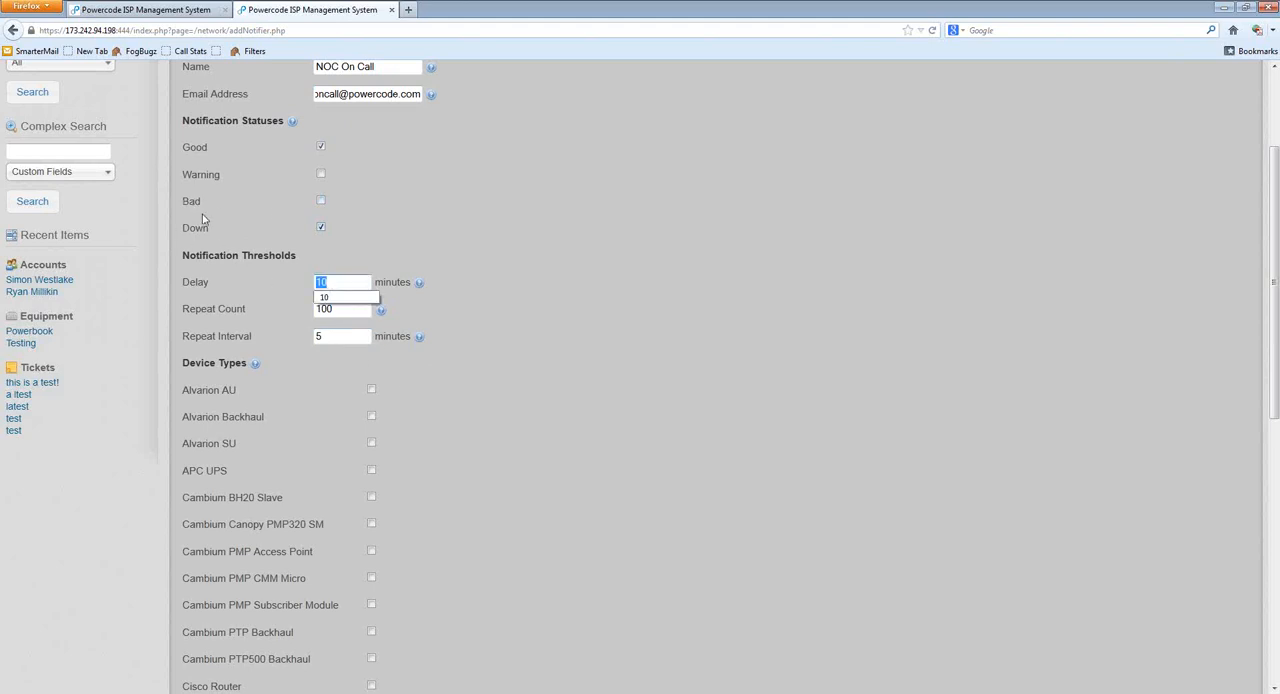
{"action": "left_click", "coordinate": [550, 357]}
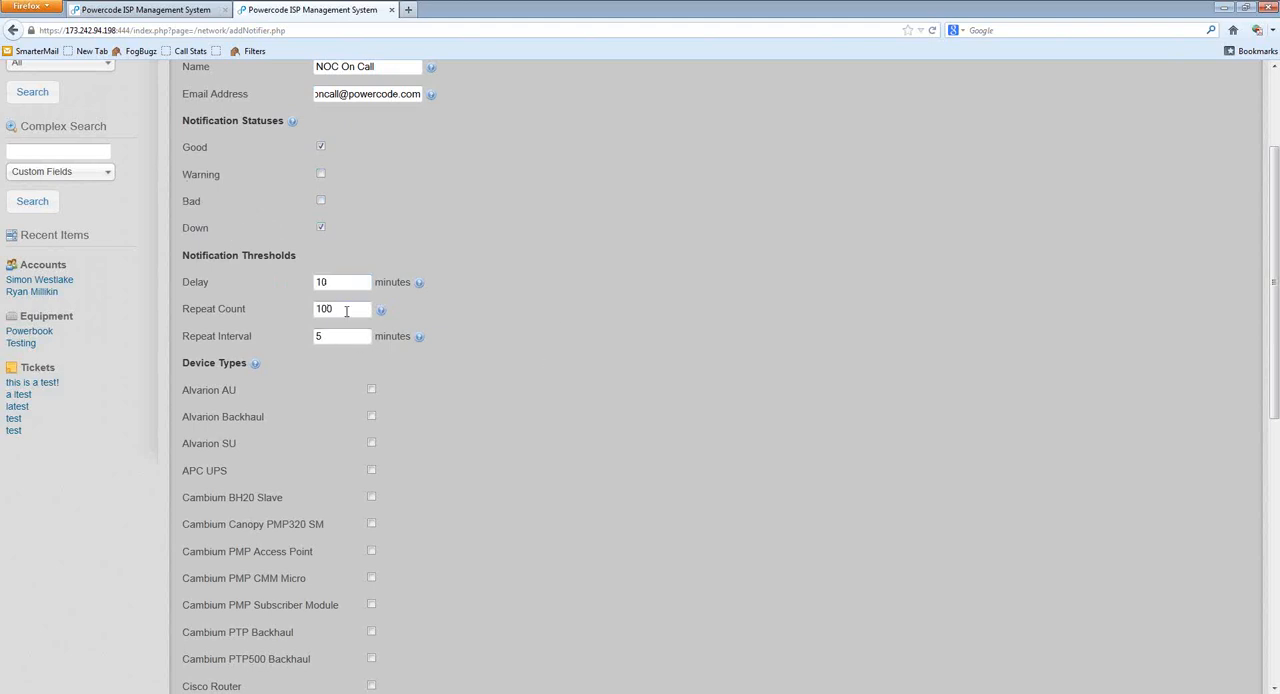
{"action": "left_click_drag", "start_coordinate": [337, 337], "coordinate": [296, 337]}
{"action": "double_click", "coordinate": [328, 310]}
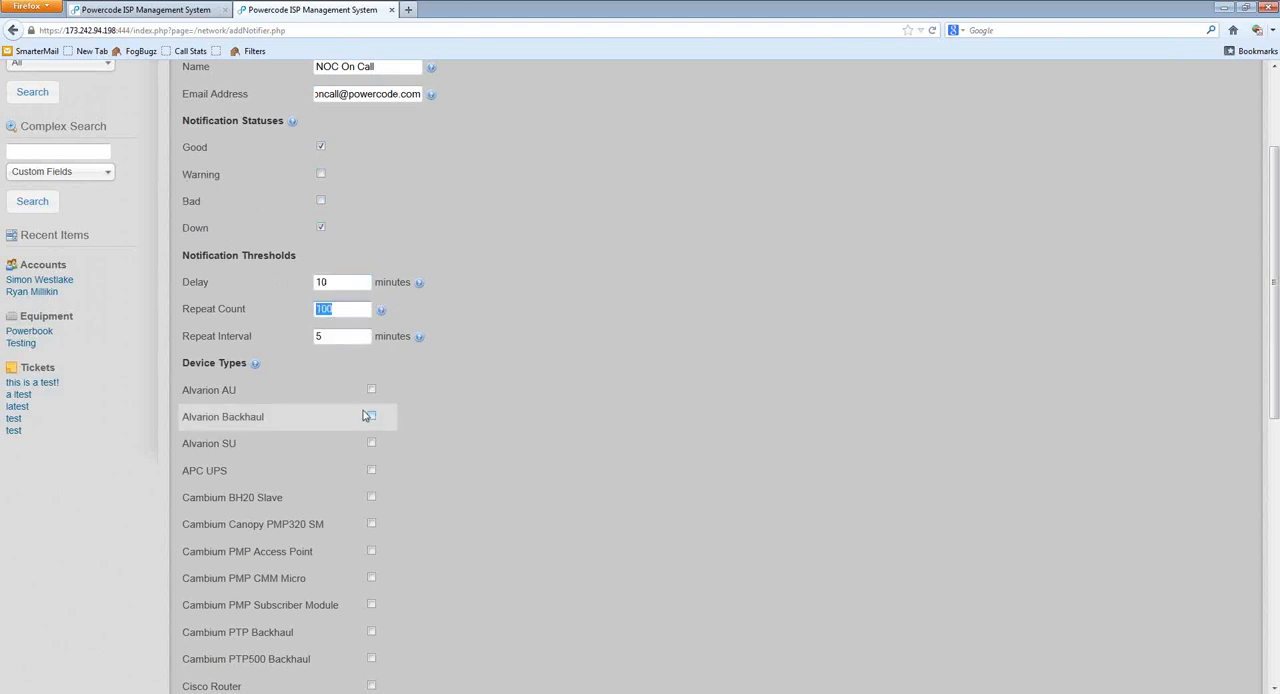
{"action": "left_click", "coordinate": [690, 400]}
Step: Include the Cambium PTP Backhaul, PTP500 Backhaul, PMP CMM Micro and PMP Access Point, plus Cisco Switch and Router device types, in the notifier
{"action": "scroll", "coordinate": [594, 411], "scroll_direction": "down", "scroll_amount": 5}
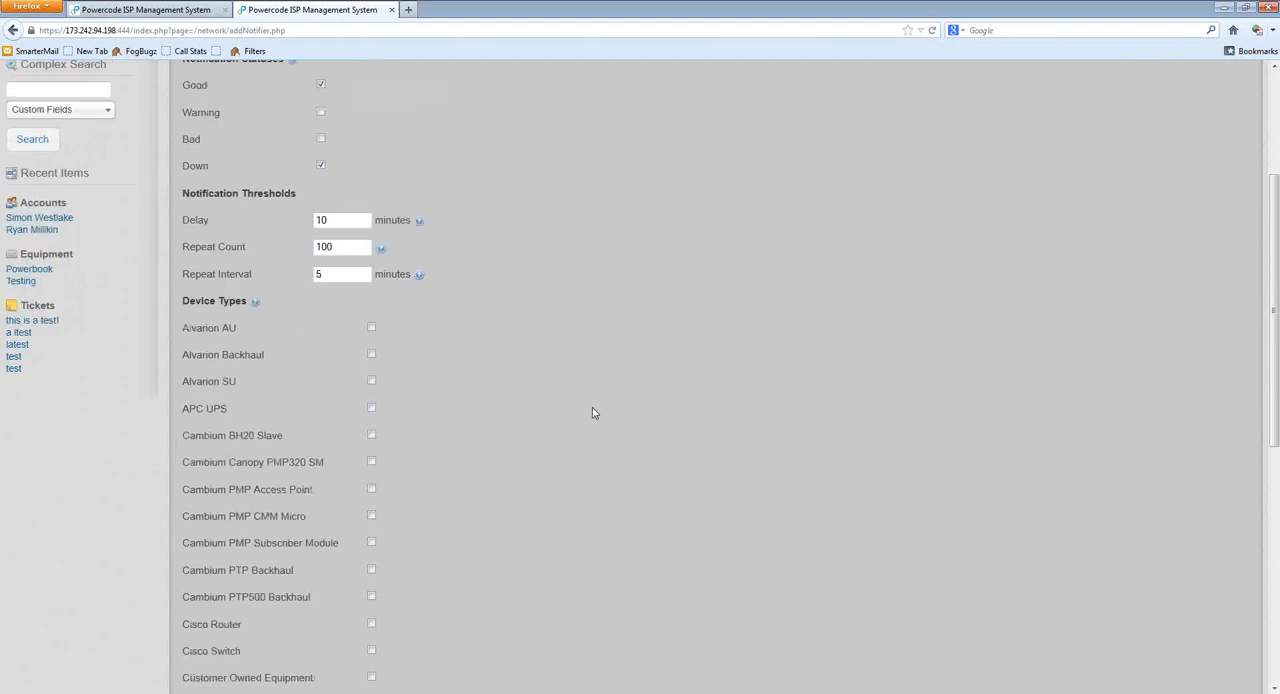
{"action": "scroll", "coordinate": [575, 490], "scroll_direction": "down", "scroll_amount": 2}
{"action": "scroll", "coordinate": [571, 489], "scroll_direction": "up", "scroll_amount": 7}
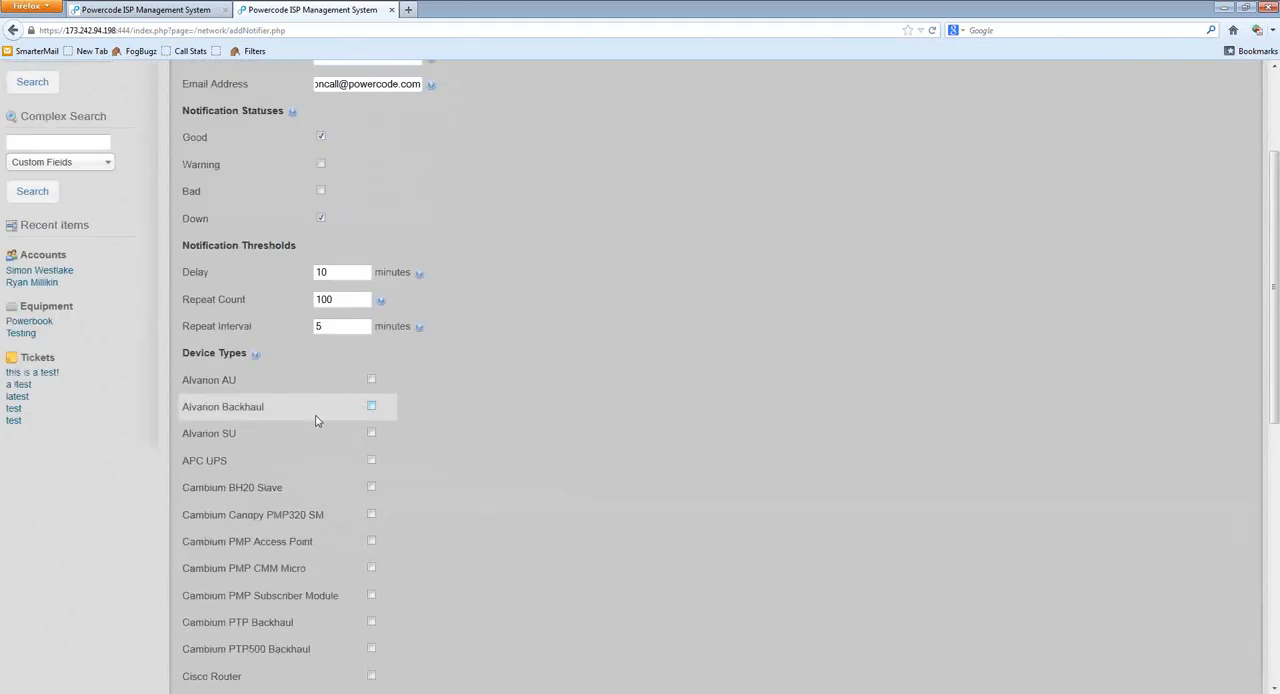
{"action": "scroll", "coordinate": [307, 416], "scroll_direction": "down", "scroll_amount": 6}
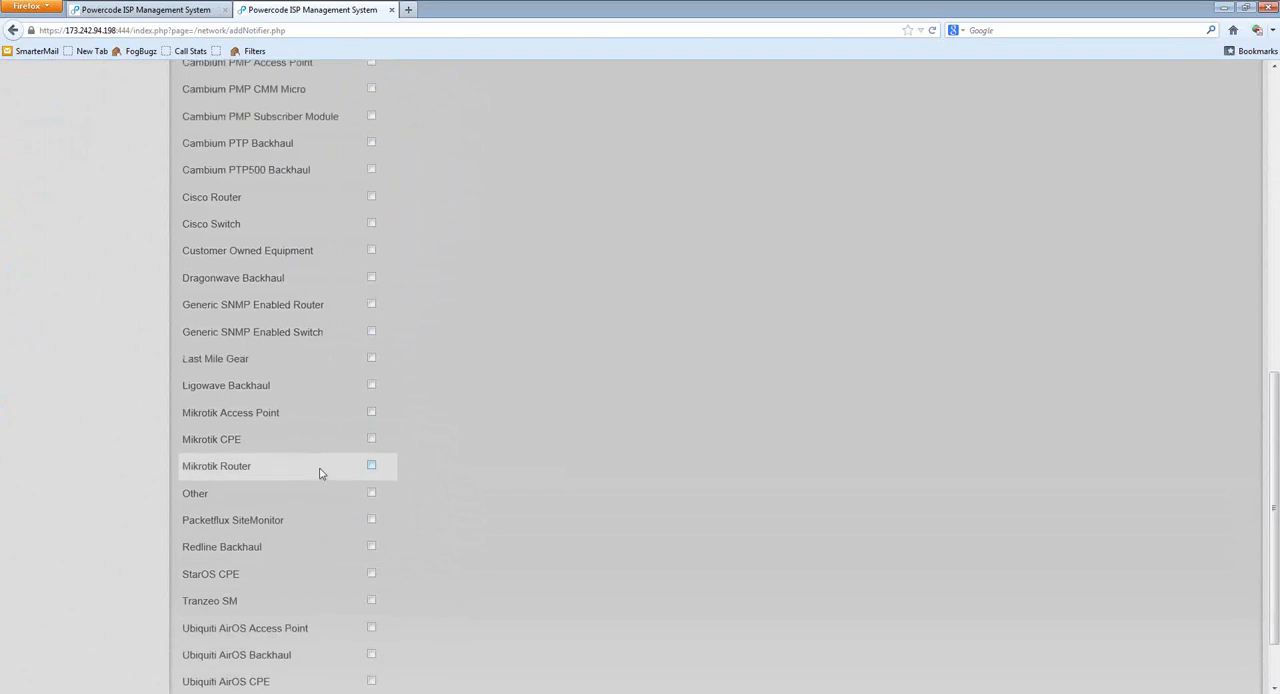
{"action": "scroll", "coordinate": [320, 469], "scroll_direction": "up", "scroll_amount": 3}
{"action": "scroll", "coordinate": [320, 469], "scroll_direction": "up", "scroll_amount": 5}
{"action": "scroll", "coordinate": [440, 530], "scroll_direction": "down", "scroll_amount": 5}
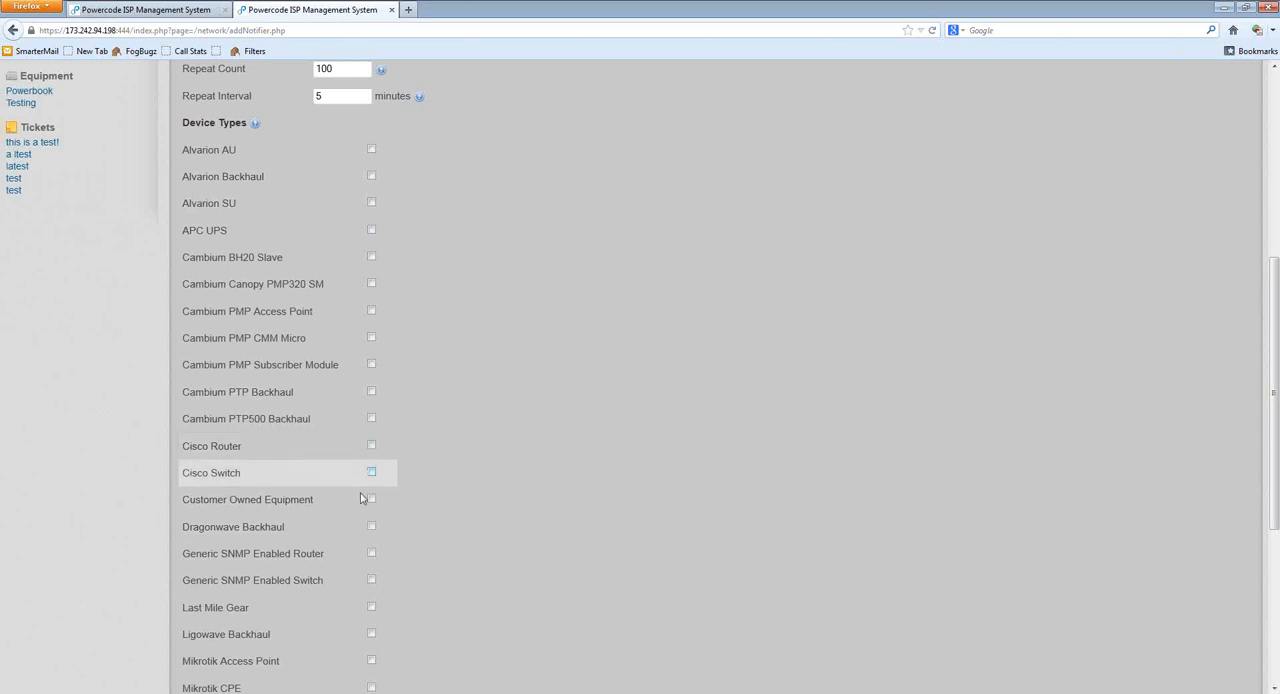
{"action": "left_click", "coordinate": [371, 391]}
{"action": "left_click", "coordinate": [371, 418]}
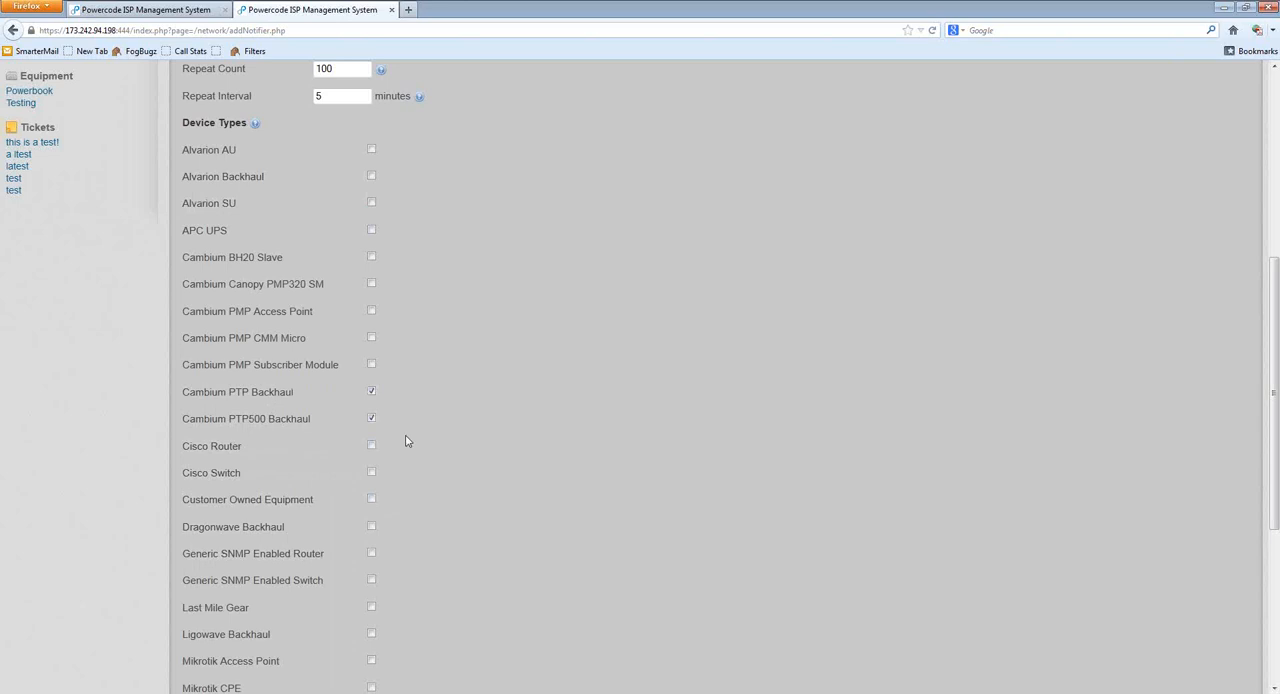
{"action": "left_click", "coordinate": [325, 340]}
{"action": "left_click", "coordinate": [327, 314]}
{"action": "scroll", "coordinate": [426, 414], "scroll_direction": "down", "scroll_amount": 3}
{"action": "left_click", "coordinate": [305, 310]}
{"action": "left_click", "coordinate": [305, 286]}
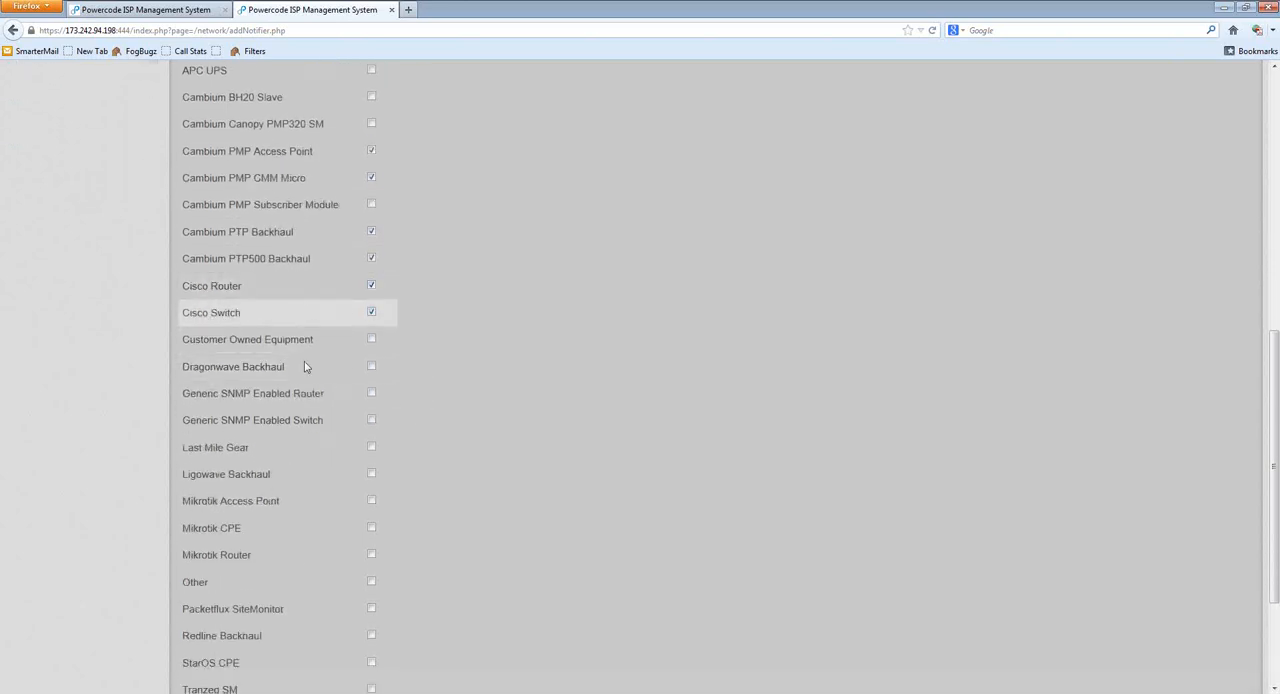
Step: Remove the Cisco Router, Cisco Switch and Cambium PMP CMM Micro device types from the notifier
{"action": "scroll", "coordinate": [327, 481], "scroll_direction": "down", "scroll_amount": 3}
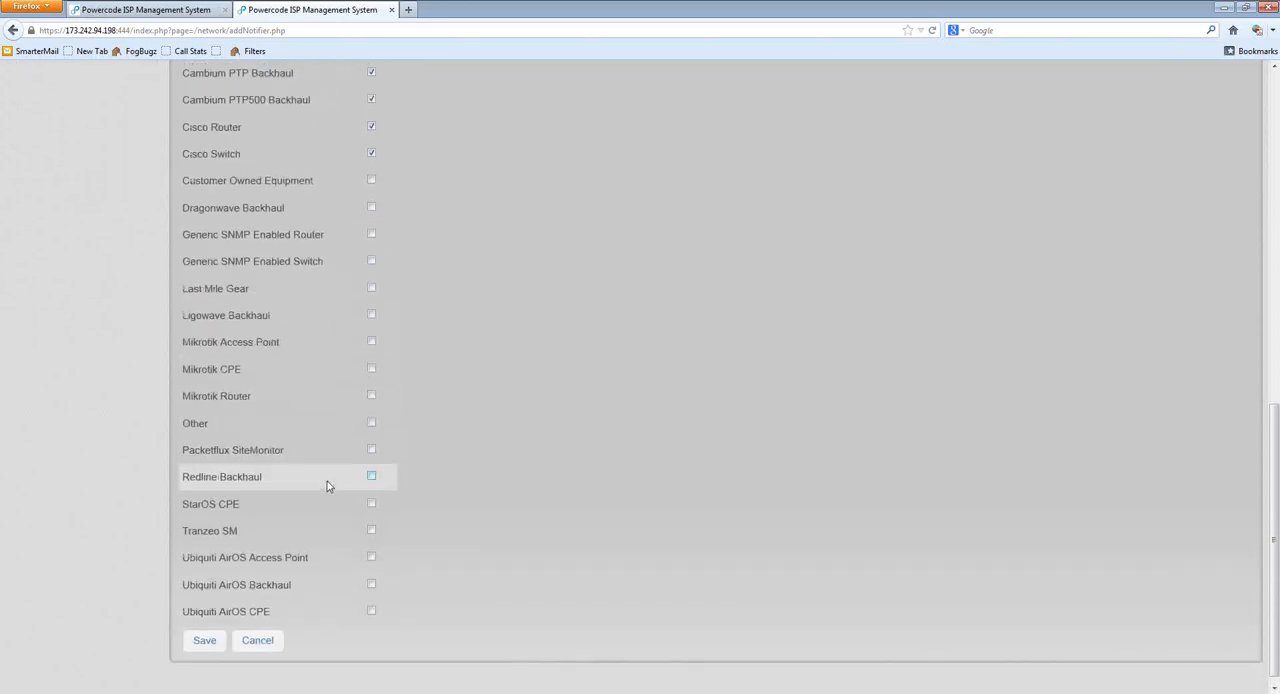
{"action": "scroll", "coordinate": [327, 481], "scroll_direction": "up", "scroll_amount": 13}
{"action": "scroll", "coordinate": [437, 442], "scroll_direction": "down", "scroll_amount": 9}
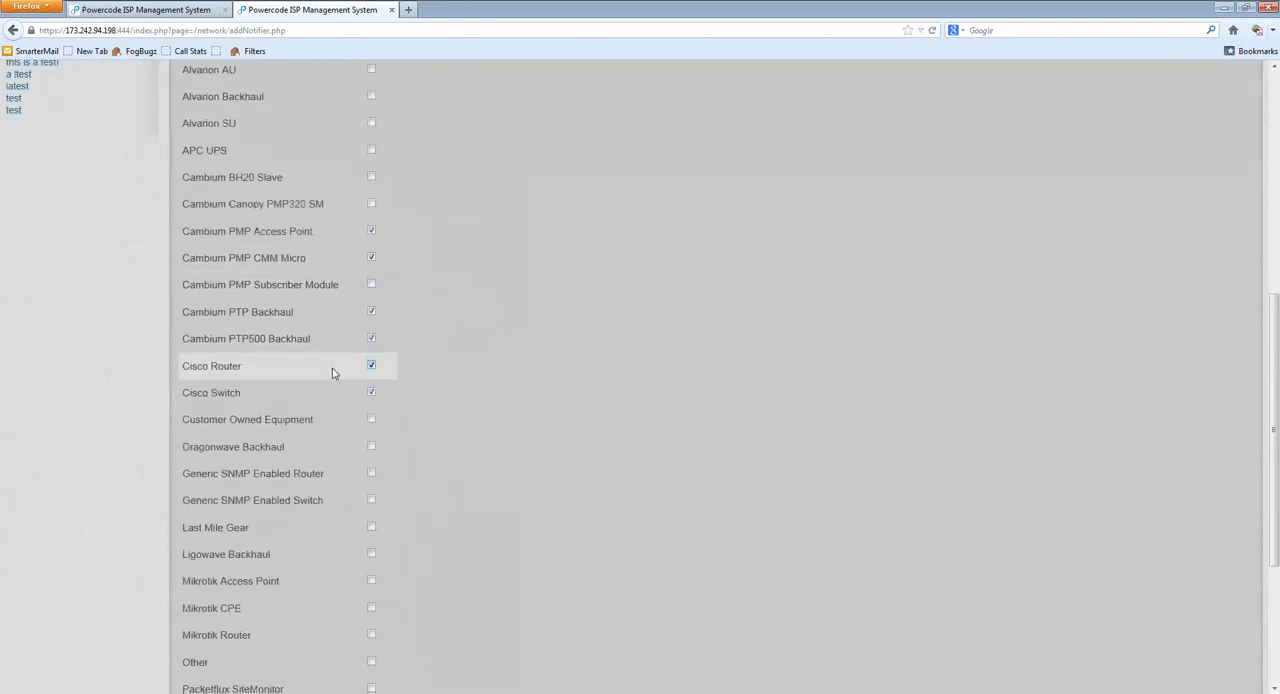
{"action": "scroll", "coordinate": [326, 323], "scroll_direction": "up", "scroll_amount": 8}
{"action": "scroll", "coordinate": [325, 405], "scroll_direction": "down", "scroll_amount": 8}
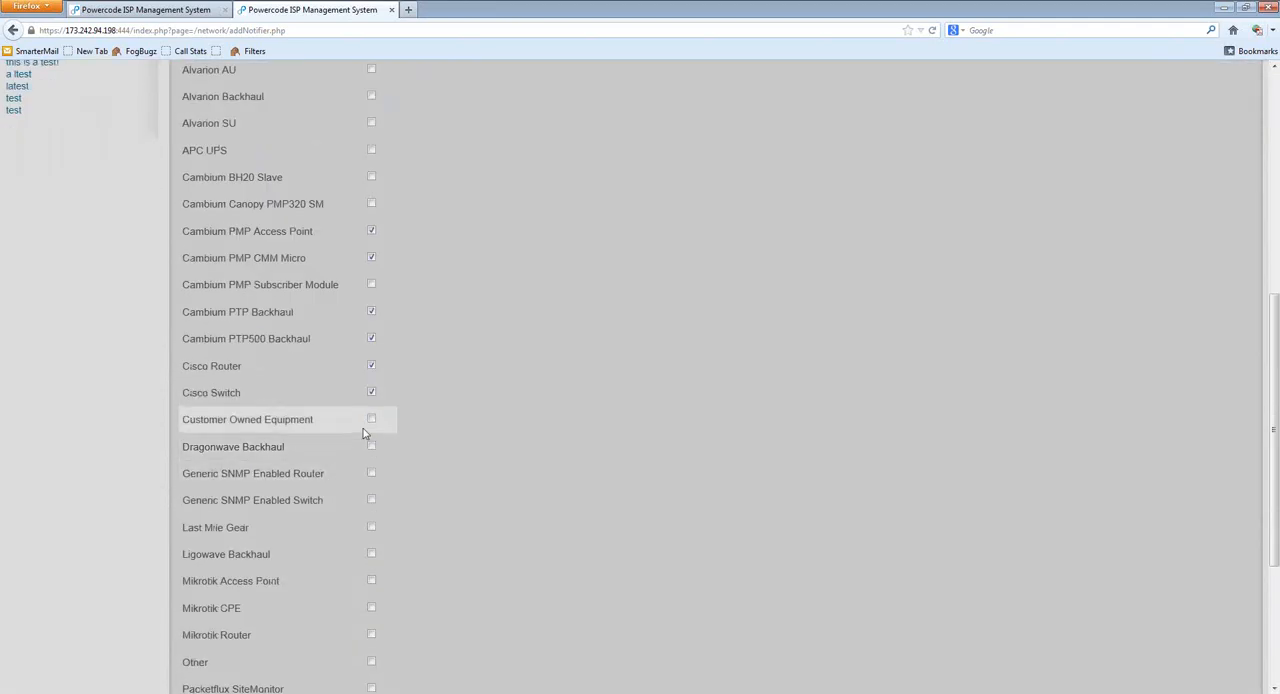
{"action": "left_click", "coordinate": [265, 375]}
{"action": "left_click", "coordinate": [264, 398]}
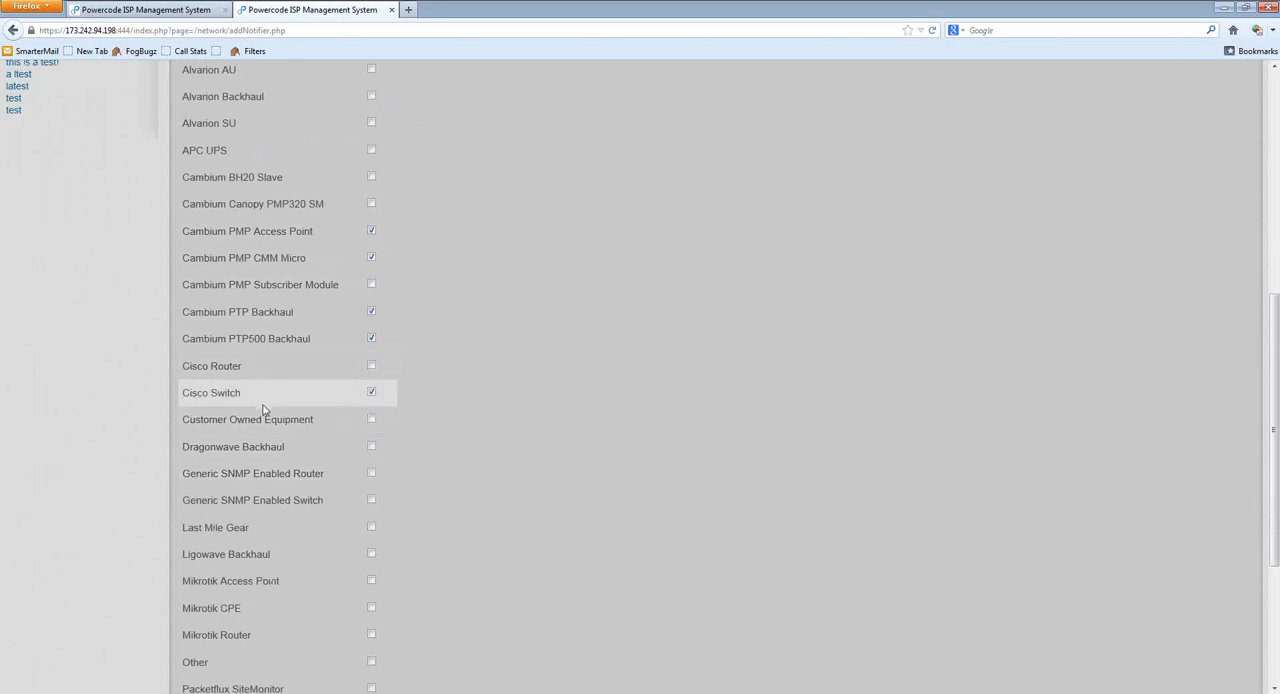
{"action": "left_click", "coordinate": [299, 265]}
Step: Review the notifier's statuses, thresholds and device types, and cancel the notifier without saving
{"action": "scroll", "coordinate": [523, 408], "scroll_direction": "up", "scroll_amount": 5}
{"action": "scroll", "coordinate": [520, 406], "scroll_direction": "down", "scroll_amount": 6}
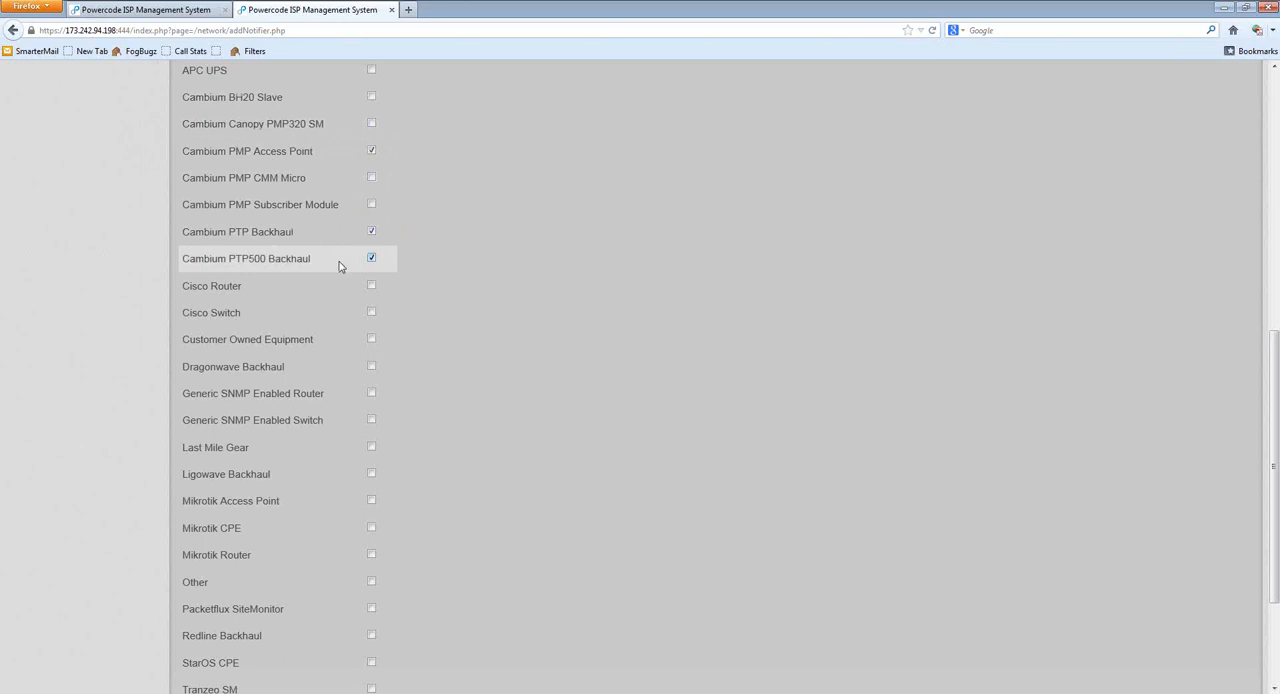
{"action": "scroll", "coordinate": [514, 466], "scroll_direction": "down", "scroll_amount": 3}
{"action": "scroll", "coordinate": [409, 499], "scroll_direction": "up", "scroll_amount": 6}
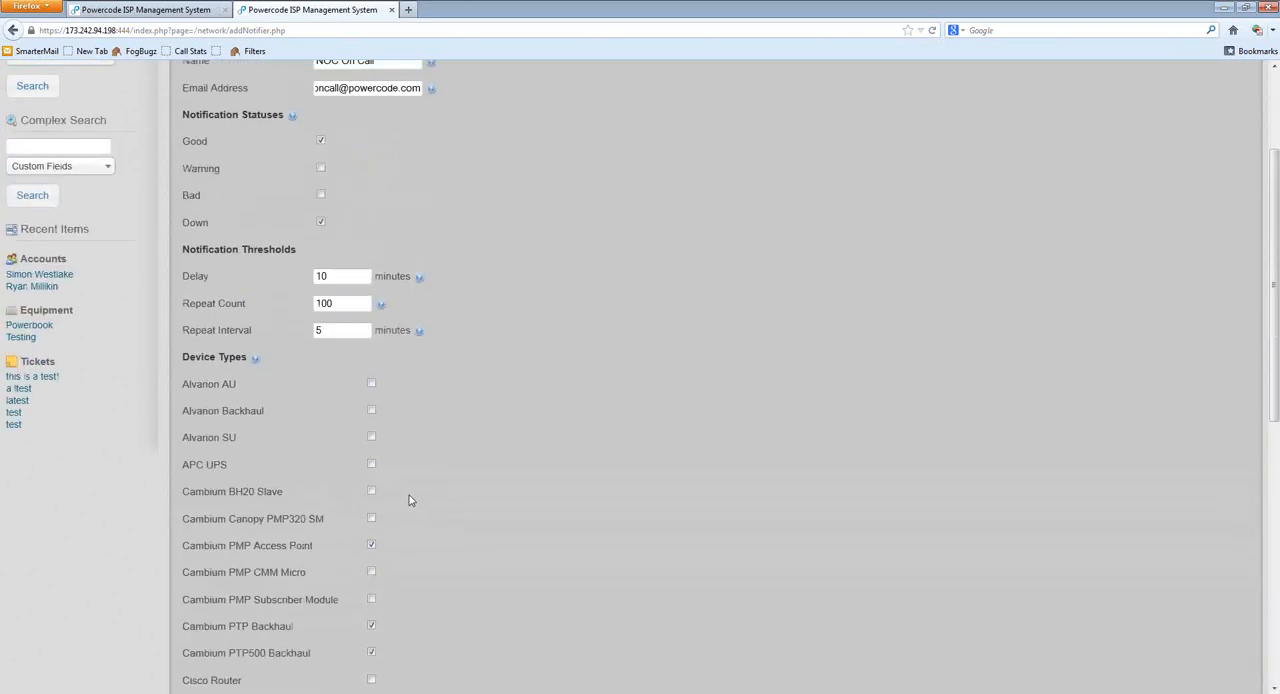
{"action": "scroll", "coordinate": [409, 499], "scroll_direction": "up", "scroll_amount": 2}
{"action": "mouse_move", "coordinate": [257, 437]}
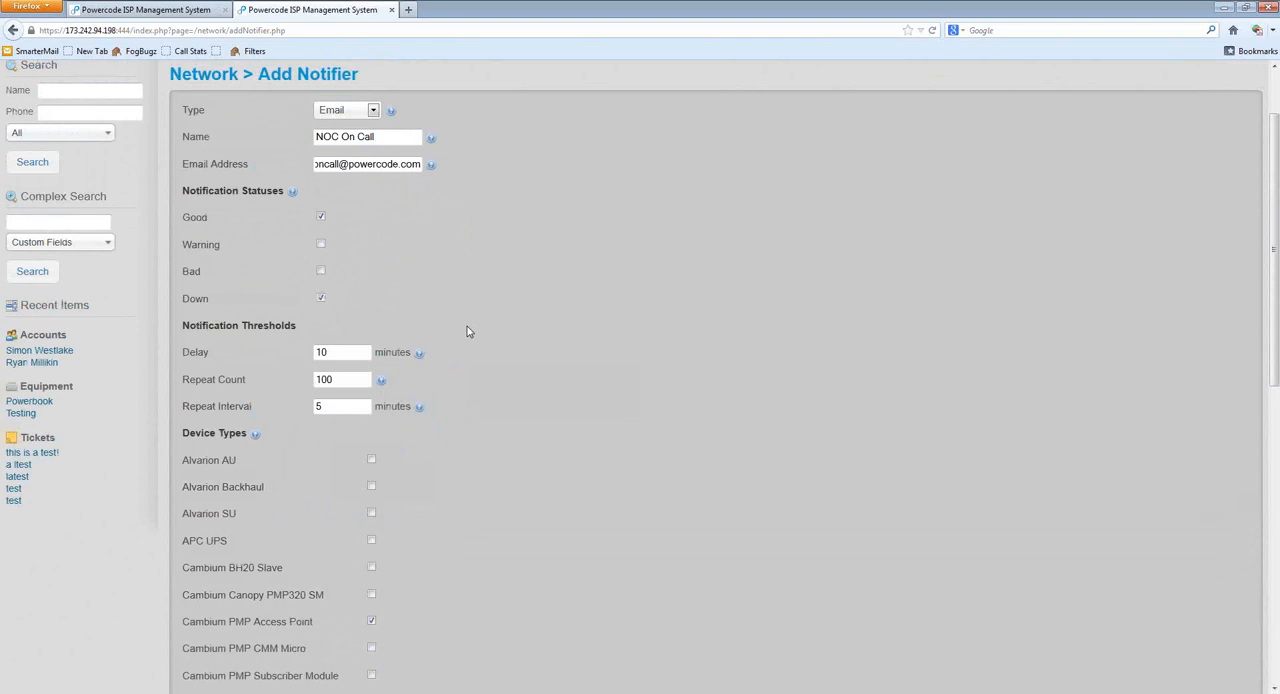
{"action": "scroll", "coordinate": [555, 369], "scroll_direction": "down", "scroll_amount": 4}
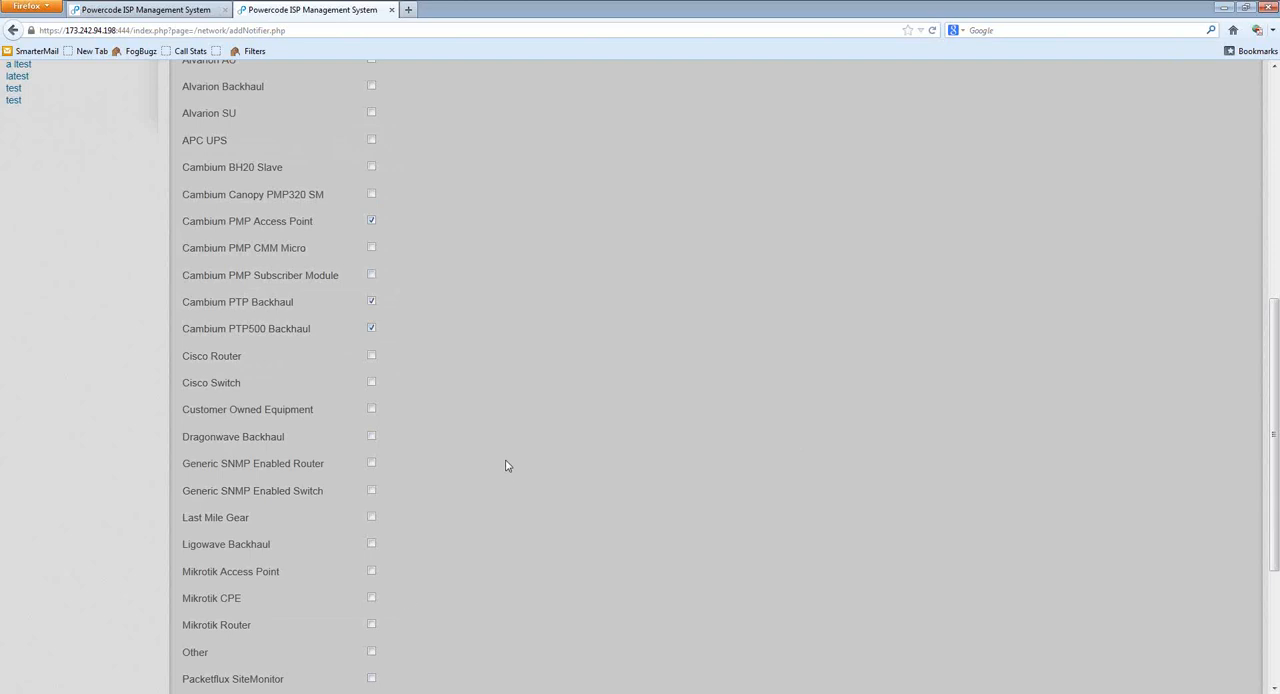
{"action": "scroll", "coordinate": [506, 466], "scroll_direction": "down", "scroll_amount": 5}
{"action": "left_click", "coordinate": [262, 631]}
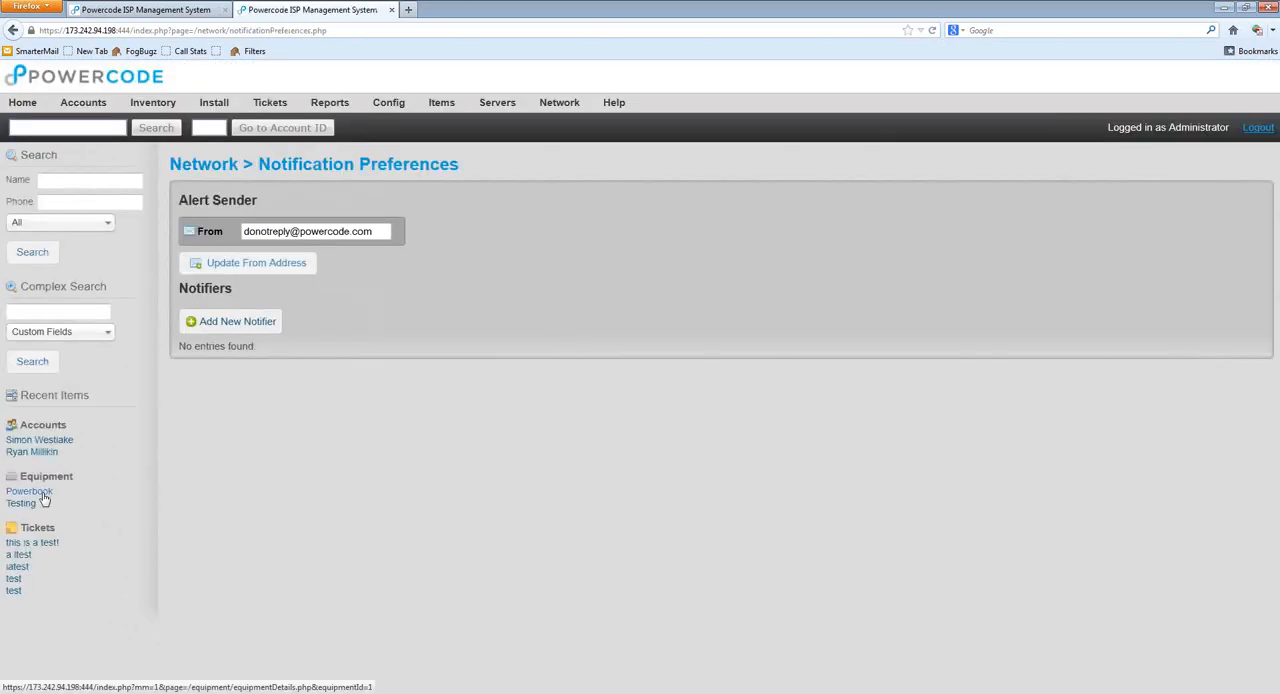
Step: Open the Powerbook equipment's overview and examine its details and available paging options
{"action": "left_click", "coordinate": [42, 495]}
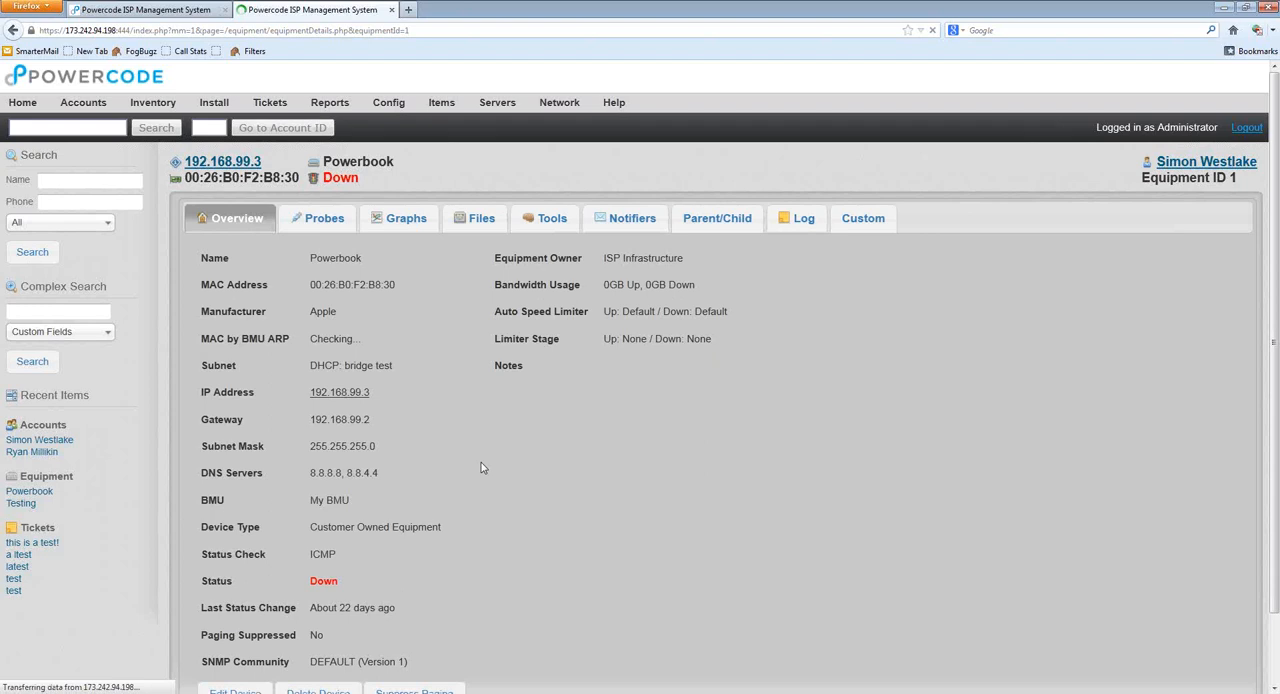
{"action": "scroll", "coordinate": [498, 450], "scroll_direction": "down", "scroll_amount": 2}
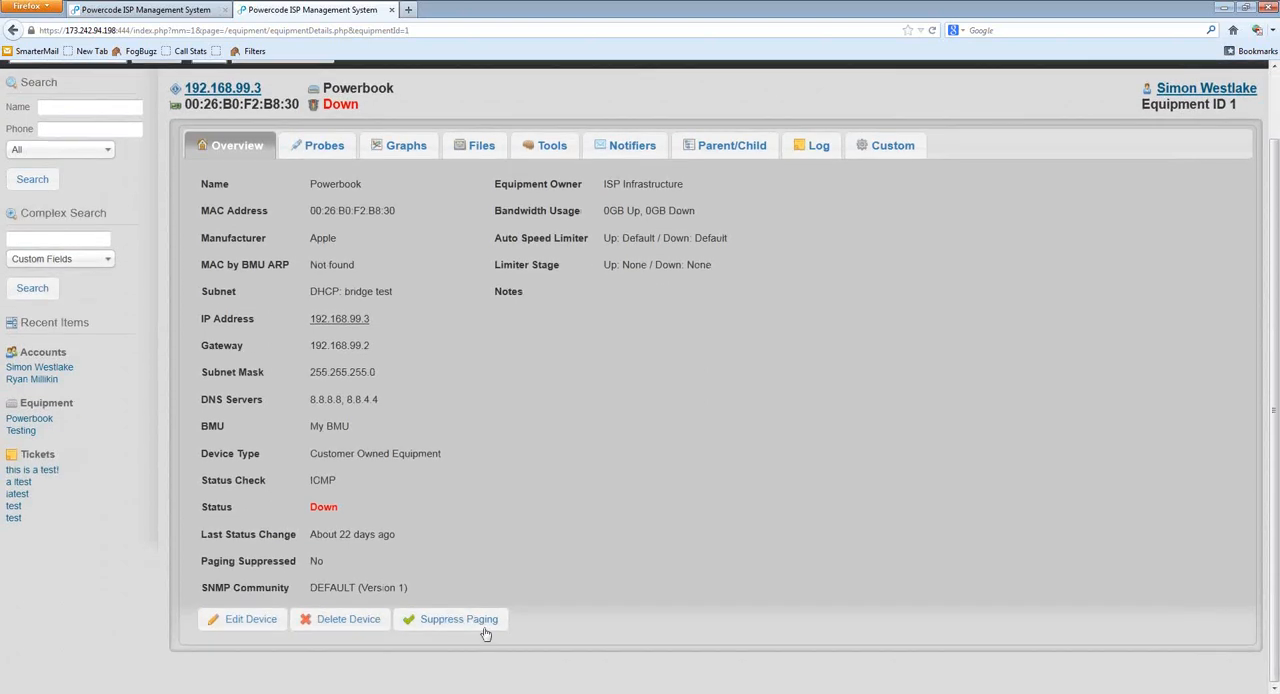
{"action": "scroll", "coordinate": [489, 524], "scroll_direction": "up", "scroll_amount": 2}
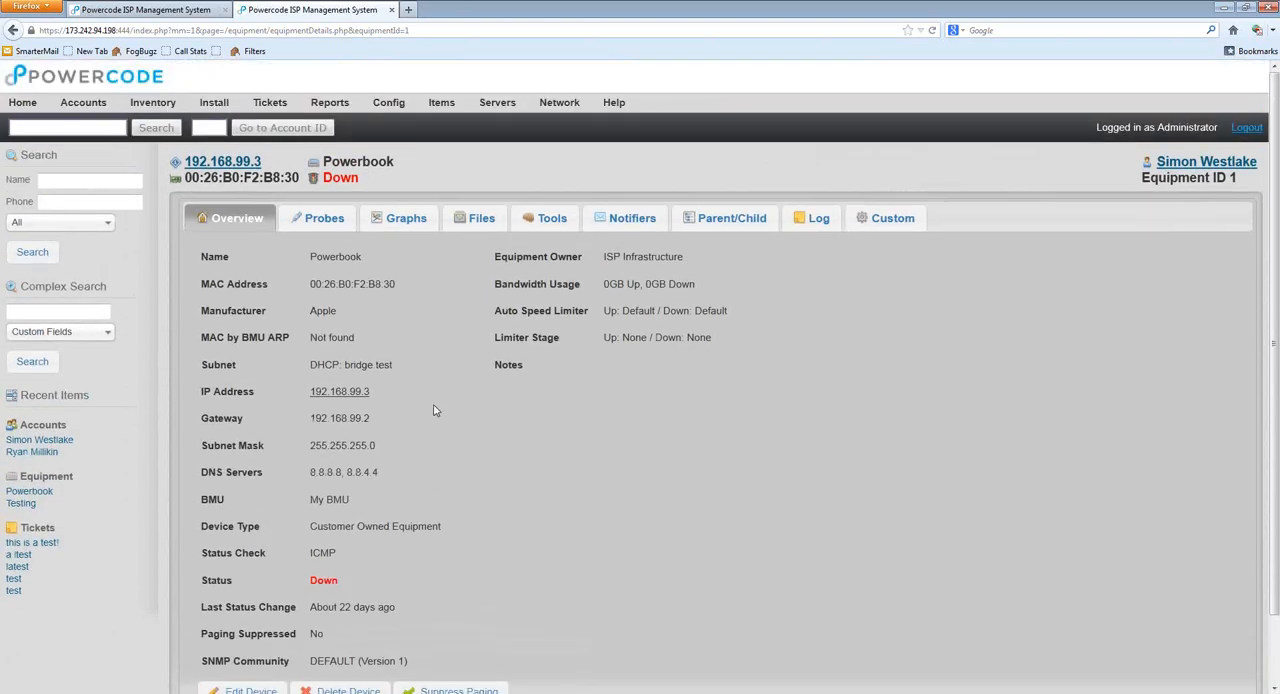
Step: Examine the Powerbook's overview details, including its status check method, current status and last status change
{"action": "scroll", "coordinate": [436, 387], "scroll_direction": "down", "scroll_amount": 2}
{"action": "scroll", "coordinate": [367, 356], "scroll_direction": "up", "scroll_amount": 2}
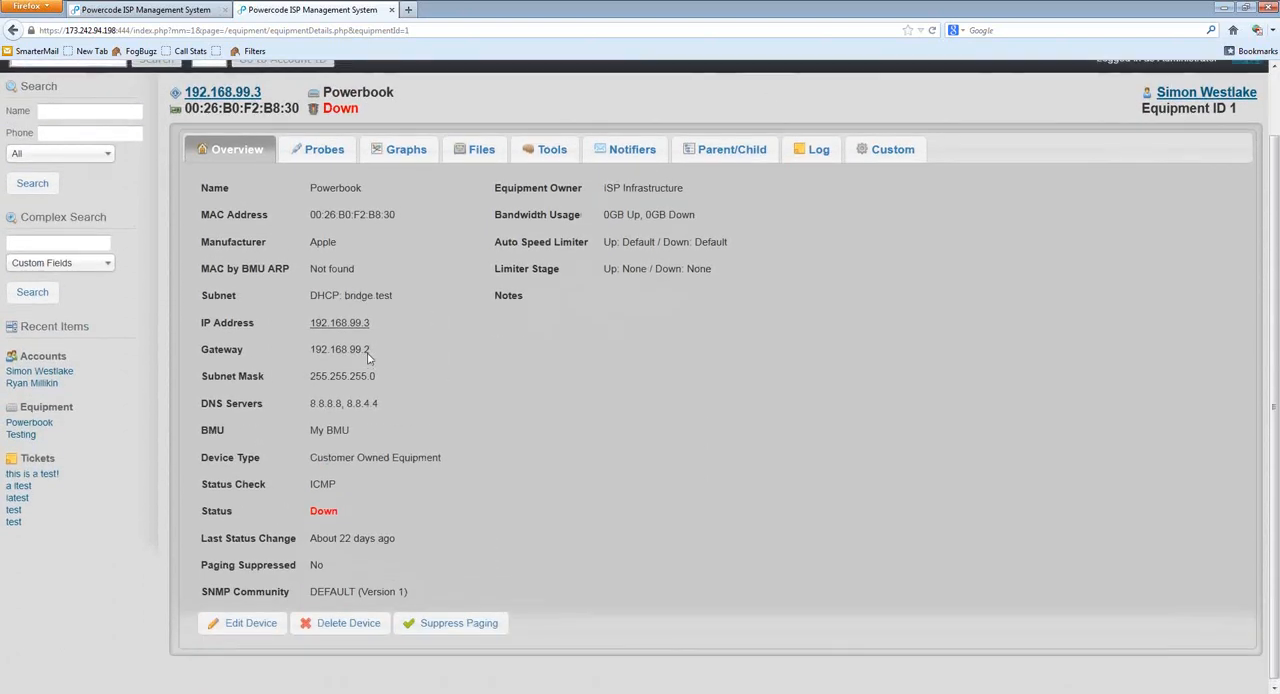
{"action": "left_click_drag", "start_coordinate": [173, 160], "coordinate": [440, 162]}
{"action": "left_click", "coordinate": [440, 162]}
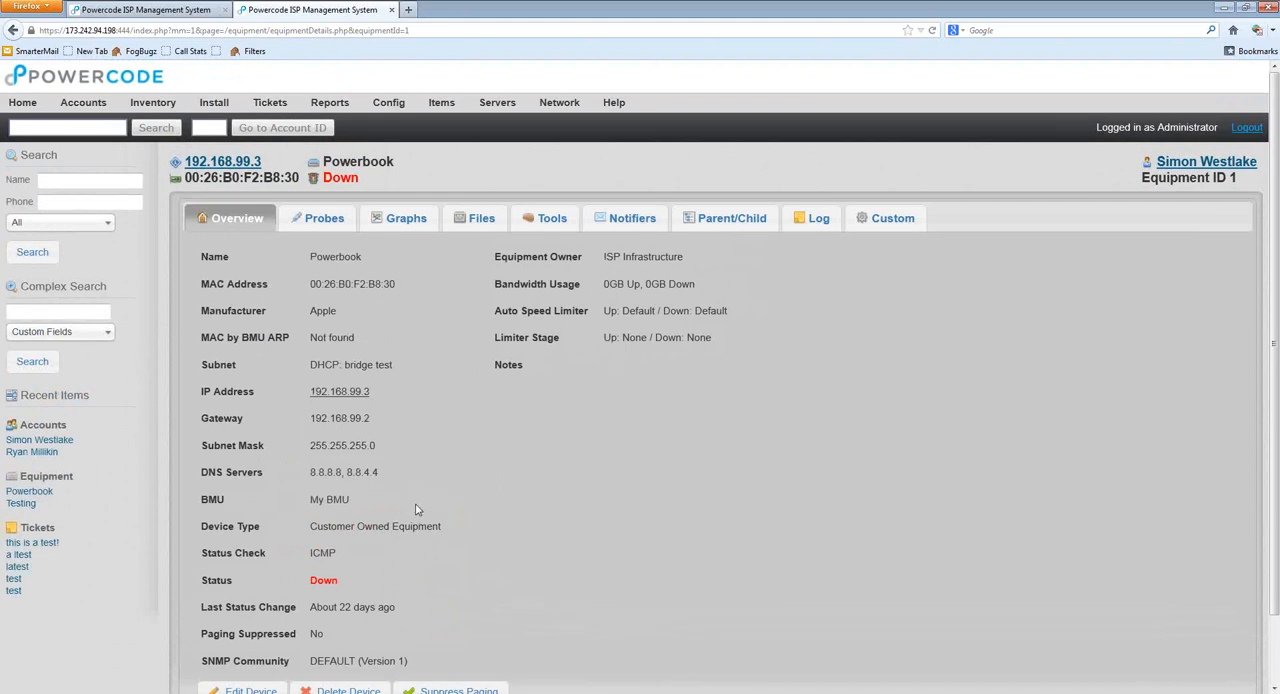
{"action": "scroll", "coordinate": [418, 508], "scroll_direction": "down", "scroll_amount": 2}
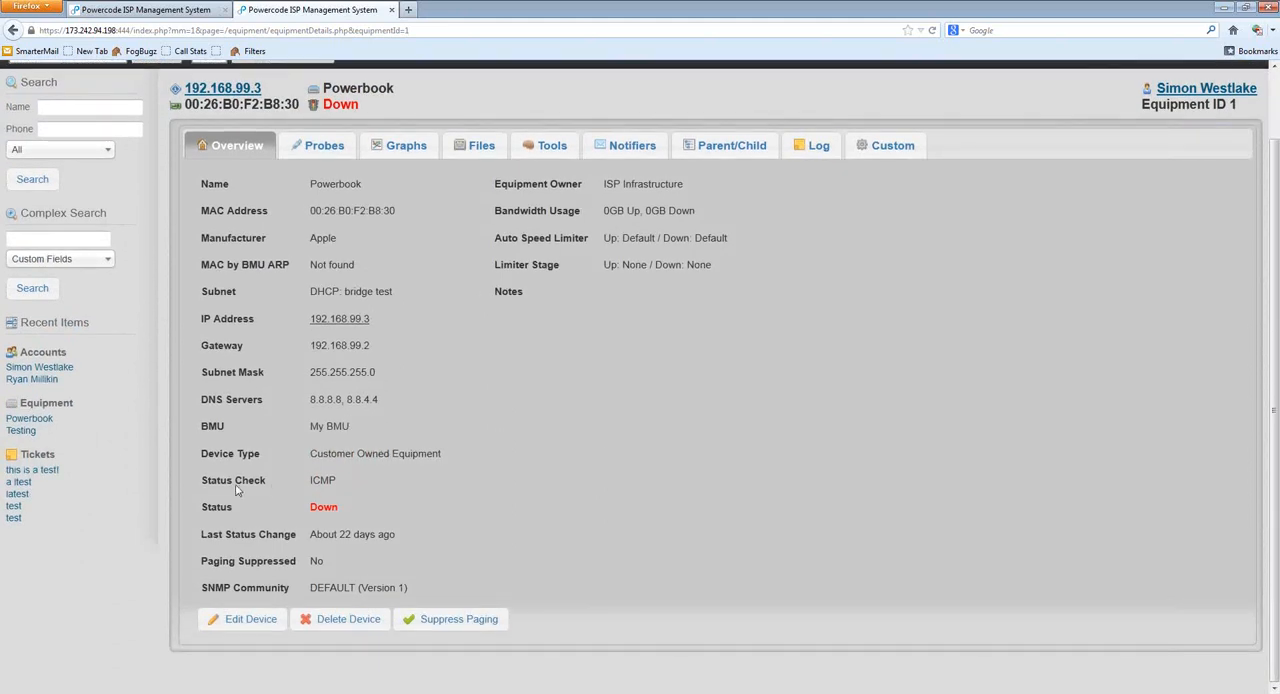
{"action": "left_click_drag", "start_coordinate": [235, 481], "coordinate": [340, 478]}
{"action": "left_click", "coordinate": [384, 587]}
{"action": "mouse_move", "coordinate": [200, 507]}
{"action": "left_mouse_down"}
{"action": "mouse_move", "coordinate": [370, 510]}
{"action": "mouse_move", "coordinate": [199, 483]}
{"action": "left_mouse_up"}
{"action": "left_click", "coordinate": [347, 481]}
{"action": "left_click_drag", "start_coordinate": [309, 507], "coordinate": [405, 536]}
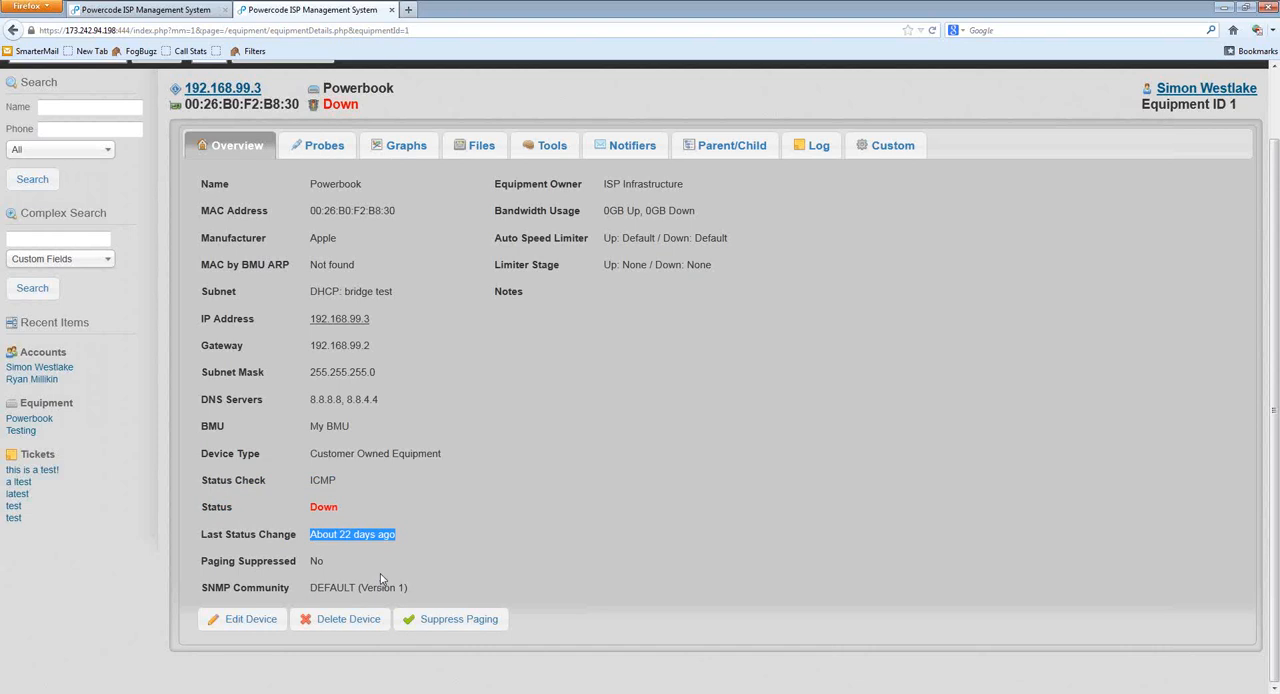
{"action": "left_click", "coordinate": [378, 537]}
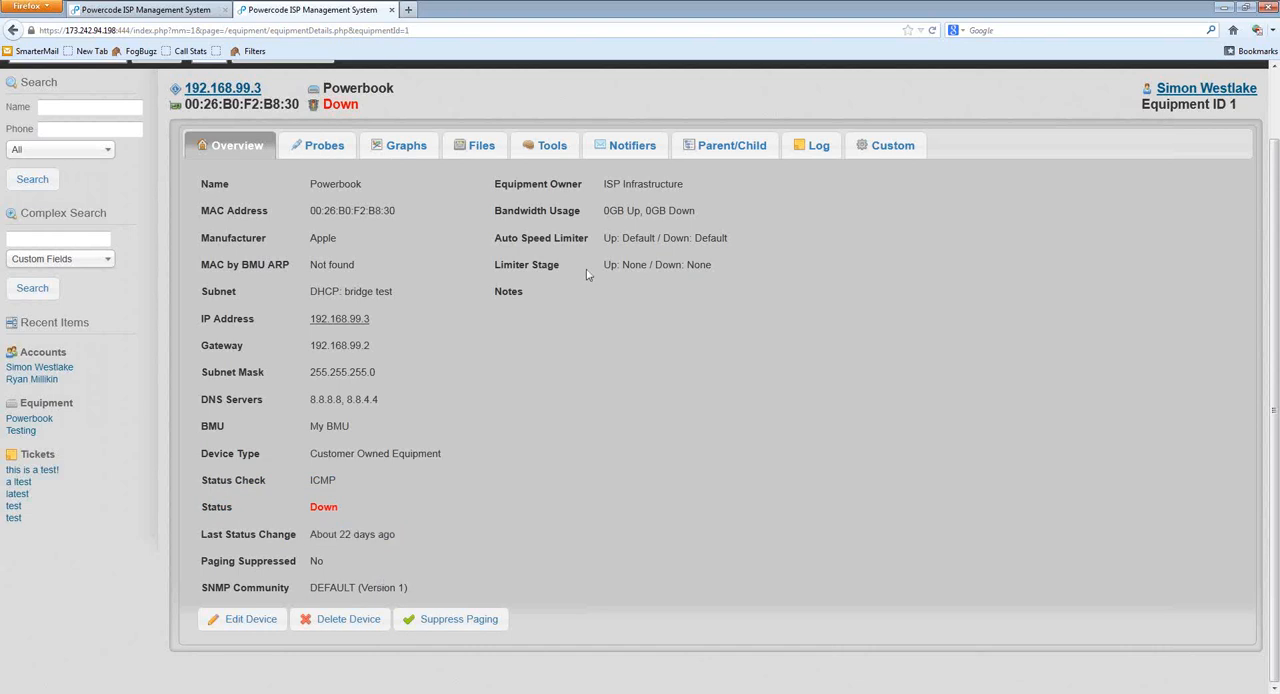
Step: Check the Powerbook's notifiers, and return to its overview to examine the device status
{"action": "left_click", "coordinate": [612, 152]}
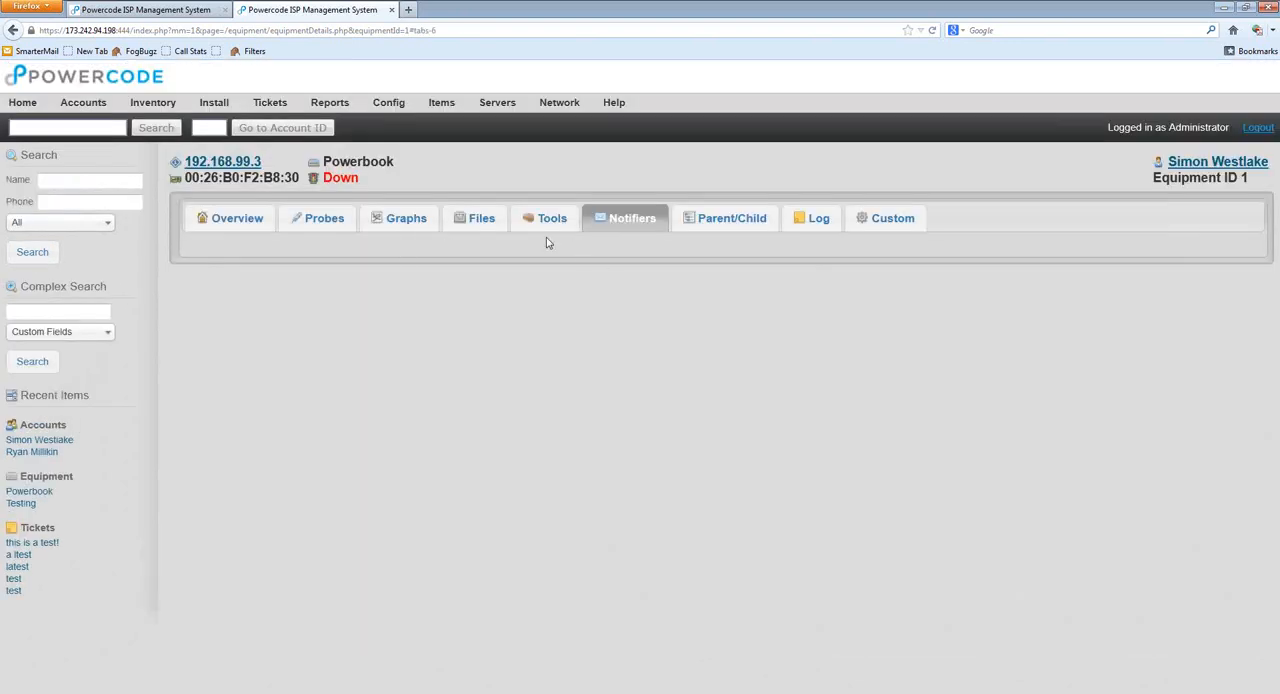
{"action": "left_click", "coordinate": [253, 228]}
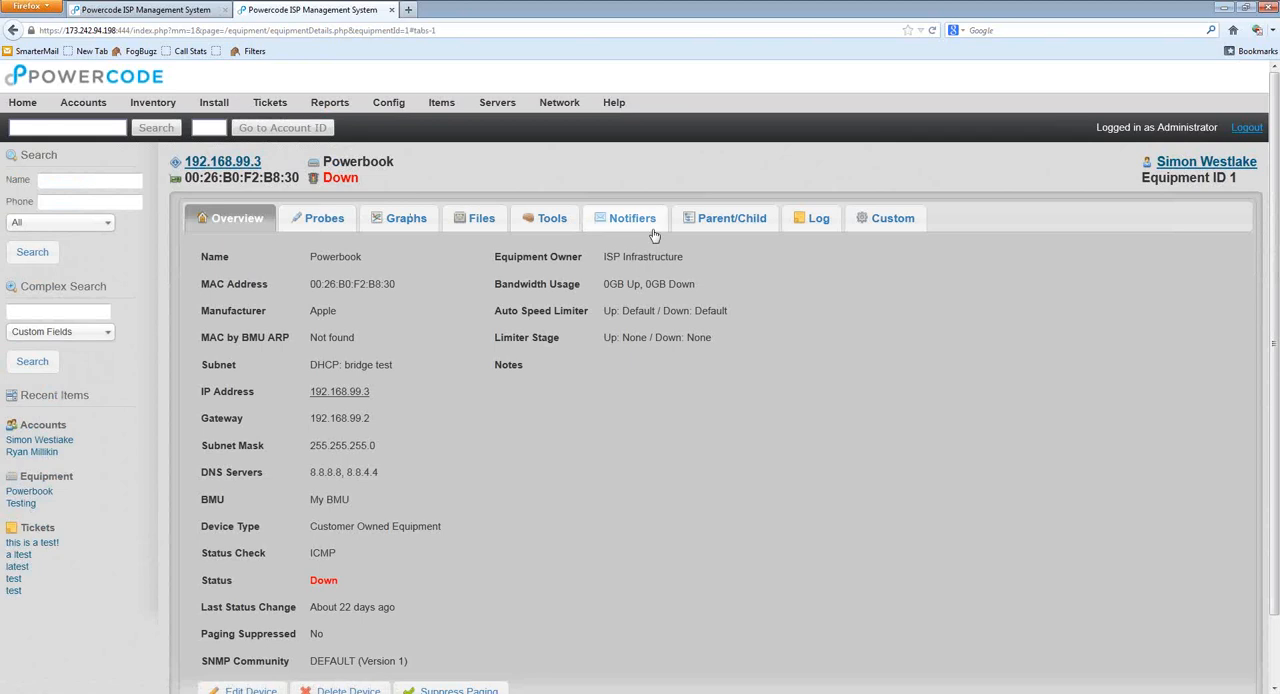
{"action": "scroll", "coordinate": [648, 480], "scroll_direction": "down", "scroll_amount": 1}
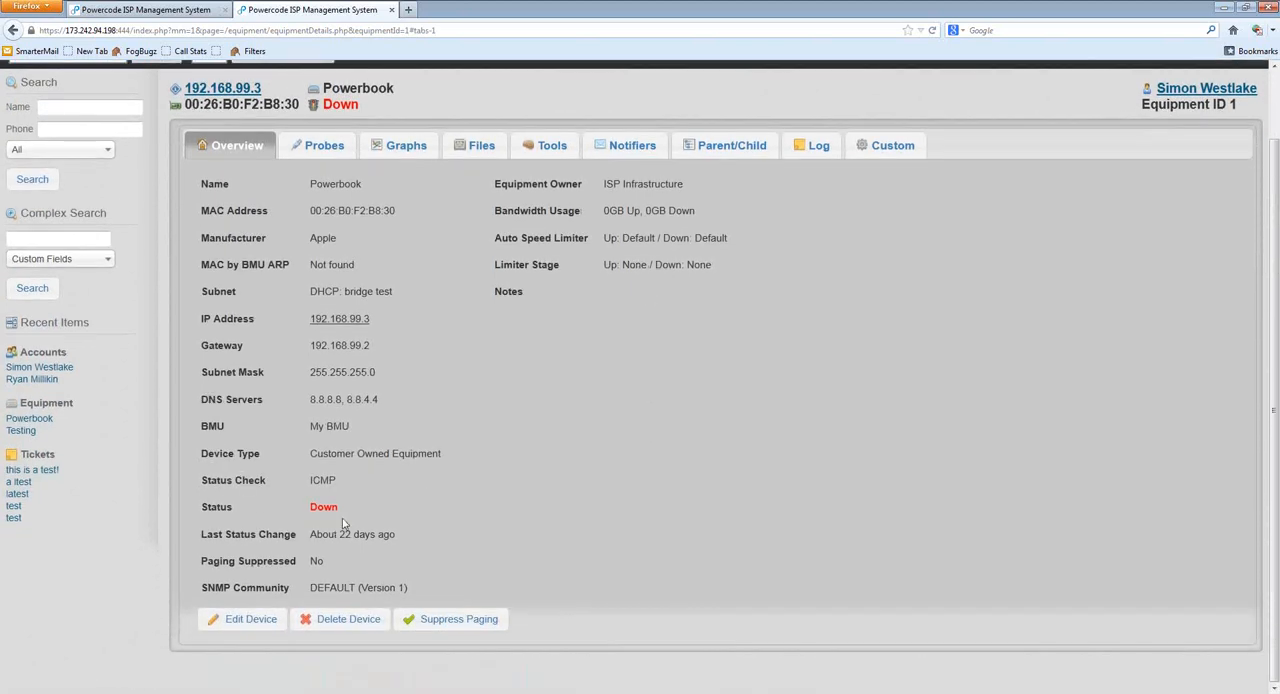
{"action": "double_click", "coordinate": [325, 507]}
{"action": "left_click", "coordinate": [418, 513]}
Step: Open the paging suppression settings for the Powerbook and try the Temporary type and the Timed type in hours
{"action": "left_click", "coordinate": [478, 625]}
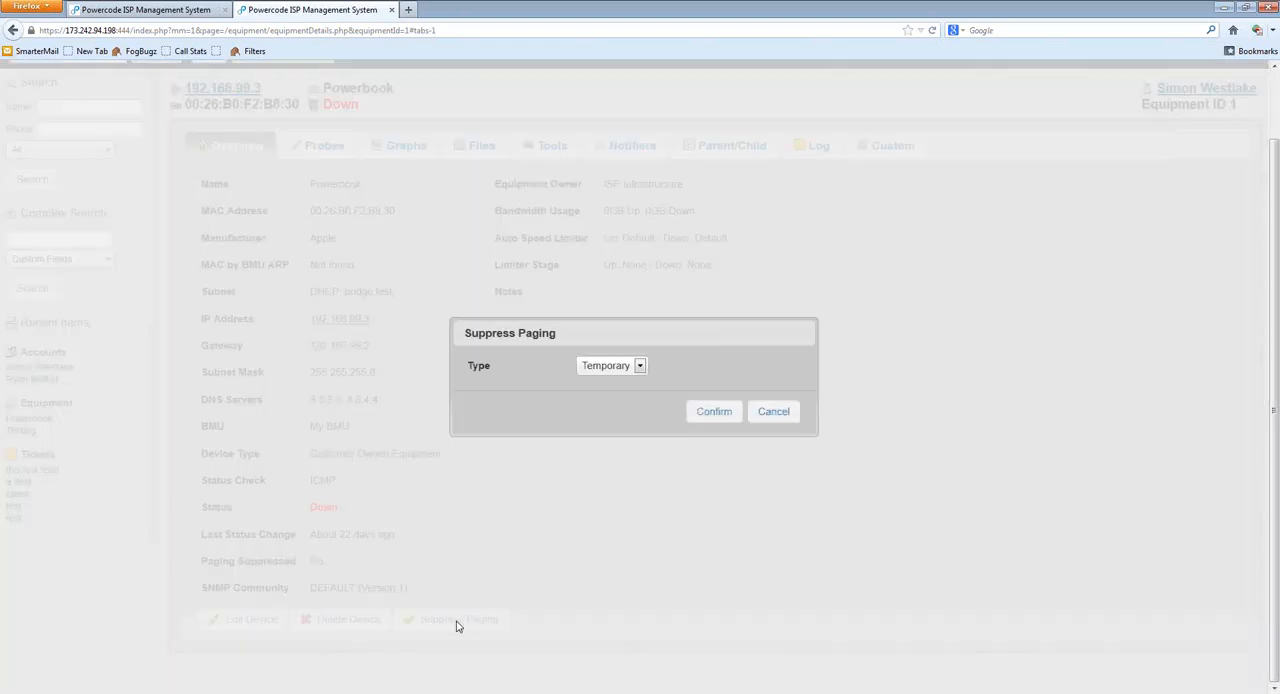
{"action": "left_click", "coordinate": [637, 366]}
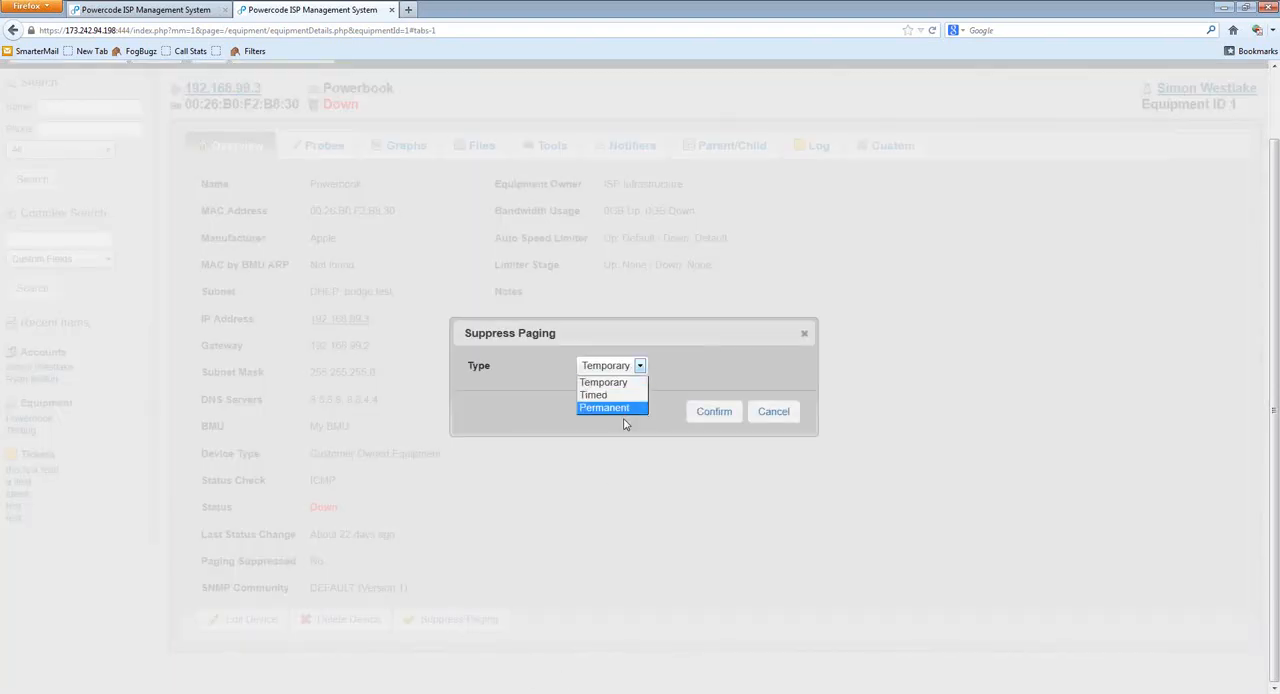
{"action": "left_click", "coordinate": [604, 382]}
{"action": "left_click", "coordinate": [621, 372]}
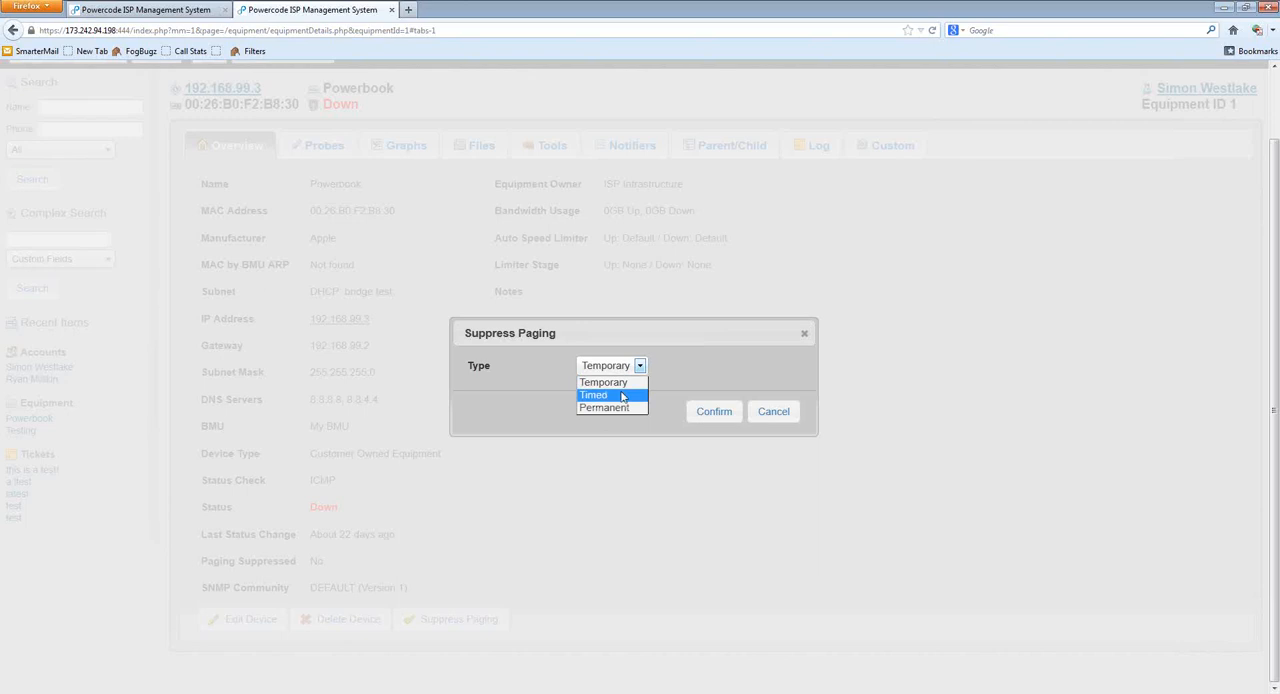
{"action": "left_click", "coordinate": [623, 390]}
{"action": "left_click", "coordinate": [665, 393]}
{"action": "left_click", "coordinate": [657, 424]}
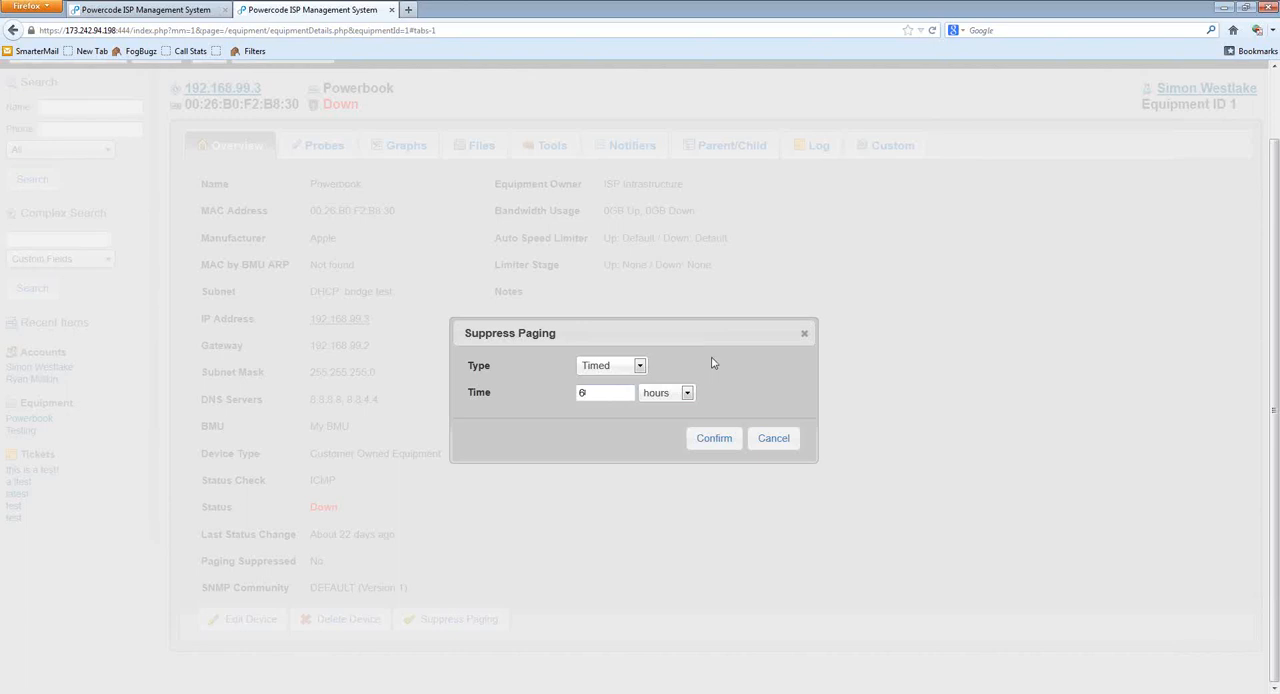
Step: Set the Powerbook's paging suppression type to Permanent and apply it
{"action": "left_click", "coordinate": [622, 368]}
{"action": "left_click", "coordinate": [617, 409]}
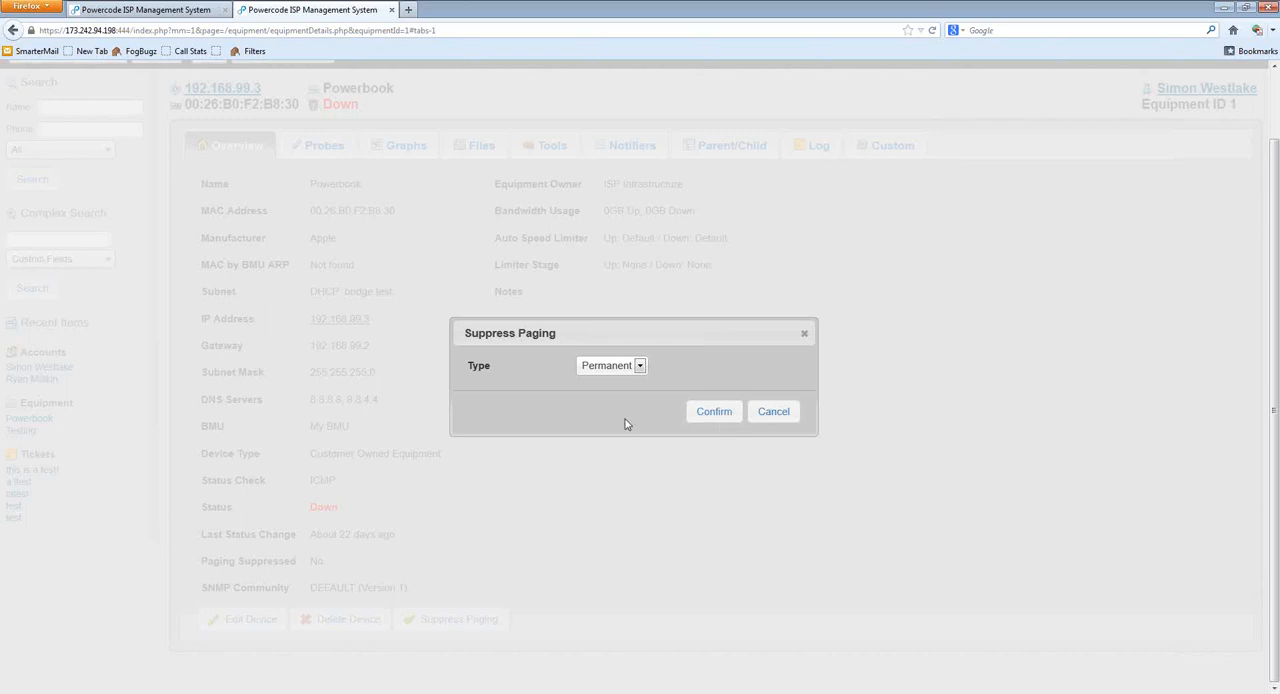
{"action": "left_click", "coordinate": [714, 414]}
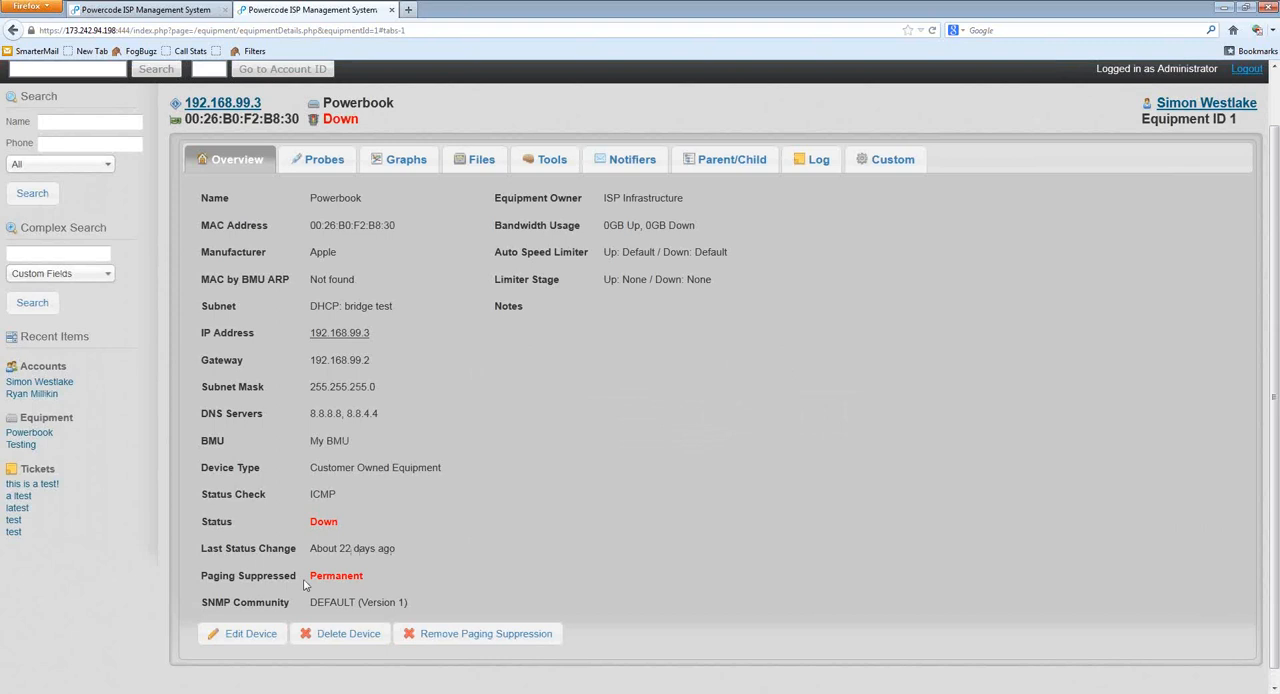
Step: Examine the paging suppression state and the available removal option on the Powerbook's overview
{"action": "left_click_drag", "start_coordinate": [208, 577], "coordinate": [382, 582]}
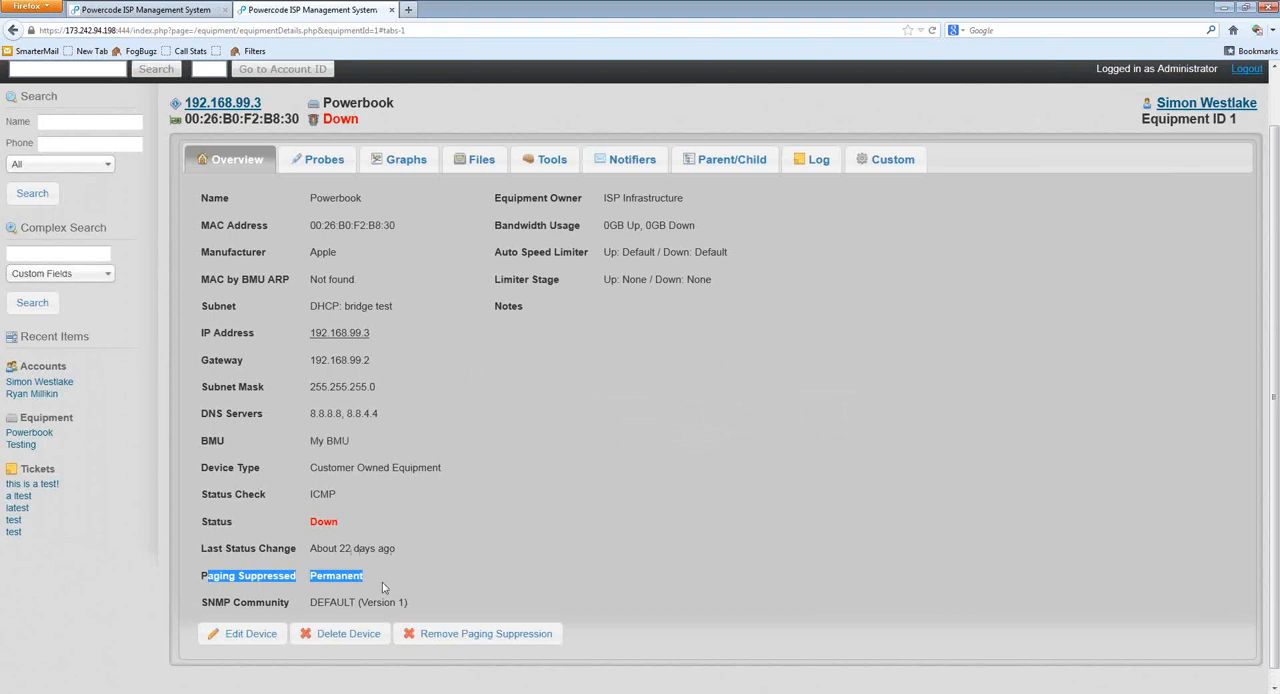
{"action": "left_click", "coordinate": [422, 616]}
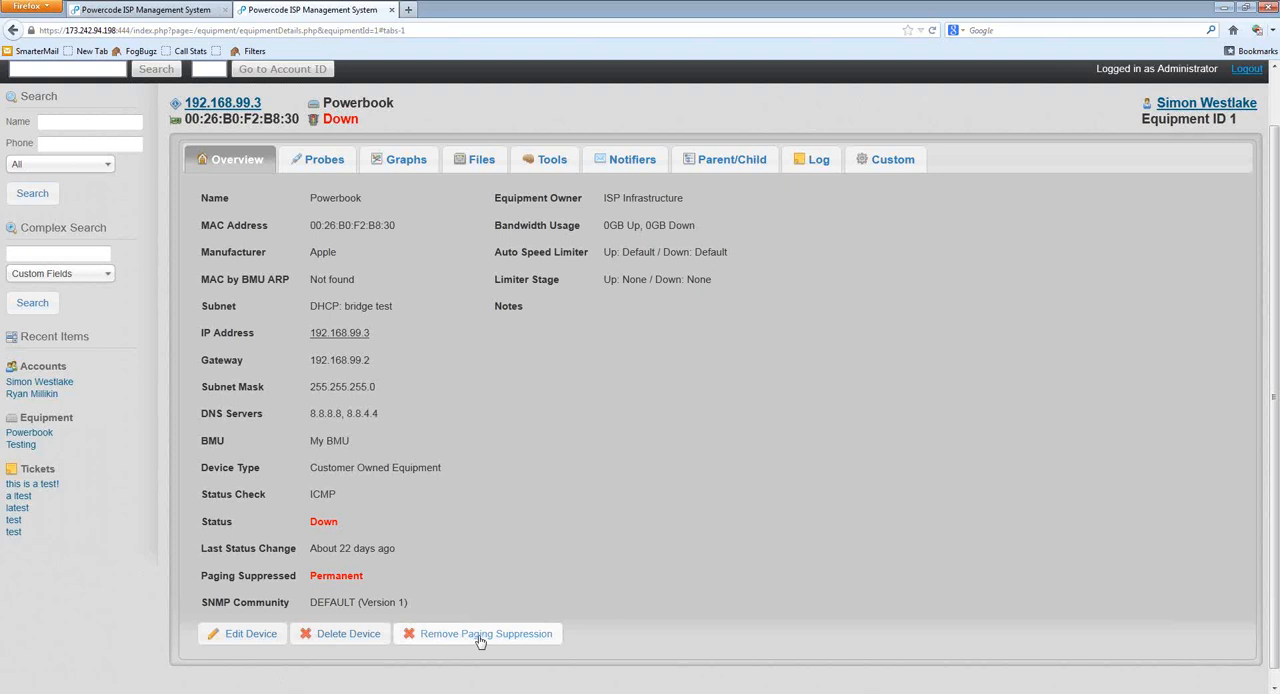
{"action": "scroll", "coordinate": [558, 505], "scroll_direction": "up", "scroll_amount": 2}
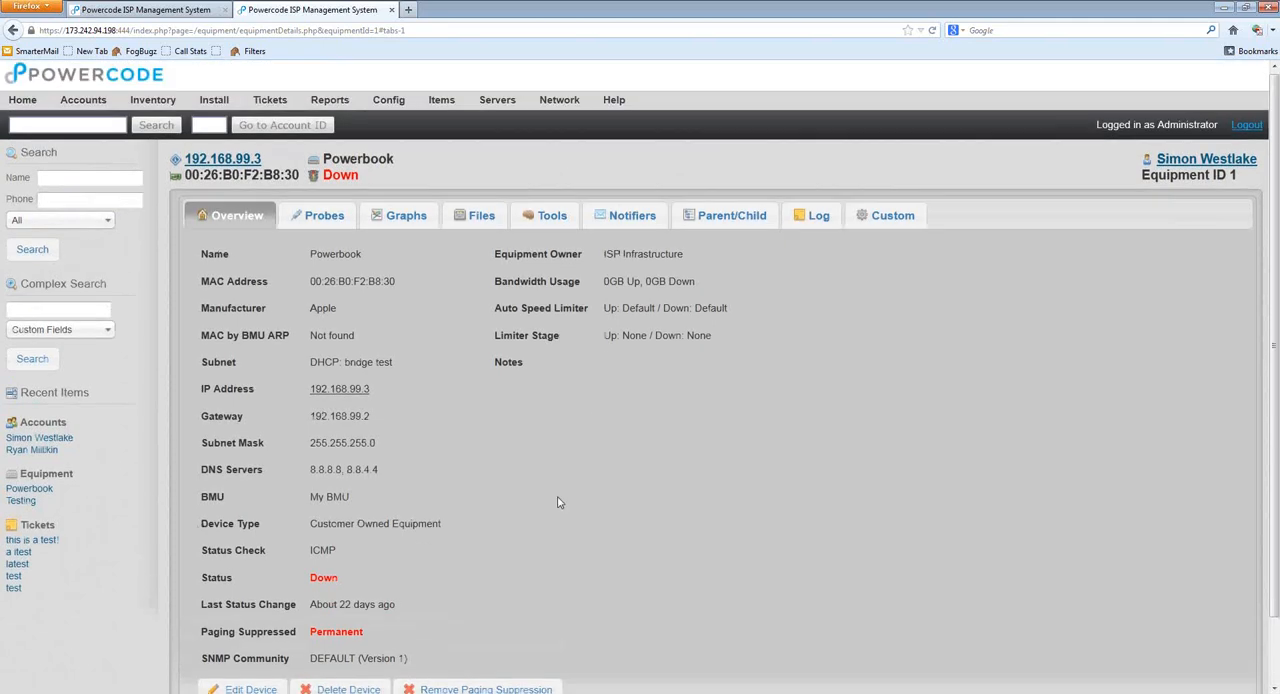
{"action": "scroll", "coordinate": [558, 505], "scroll_direction": "down", "scroll_amount": 3}
{"action": "triple_click", "coordinate": [355, 569]}
{"action": "left_click", "coordinate": [408, 493]}
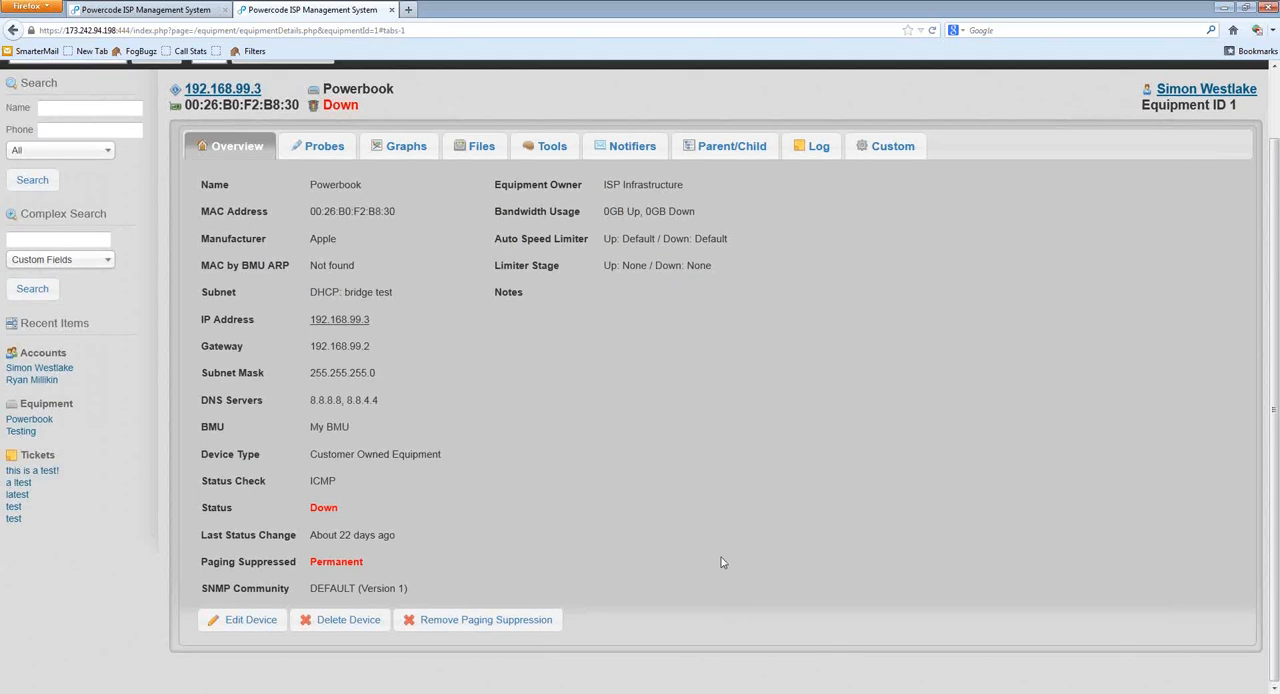
Step: Open the Network Dashboard and review the equipment status summaries, device type tables, reports and settings
{"action": "scroll", "coordinate": [736, 635], "scroll_direction": "up", "scroll_amount": 2}
{"action": "mouse_move", "coordinate": [556, 110]}
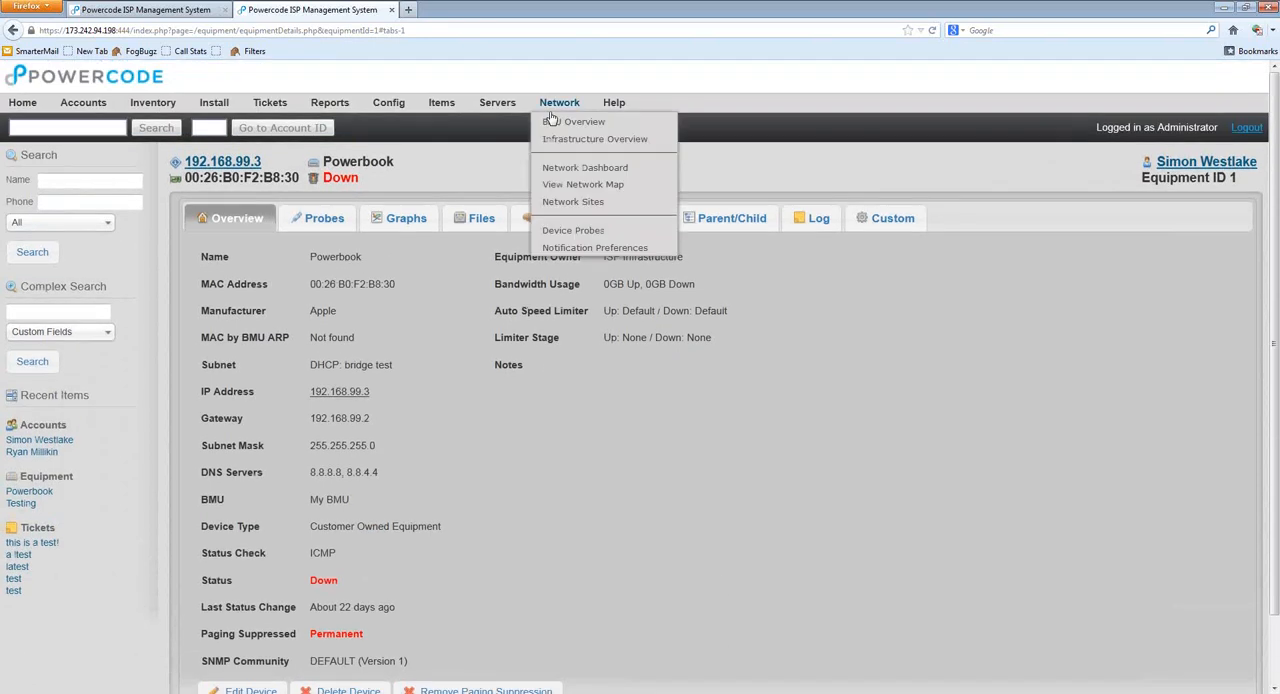
{"action": "left_click", "coordinate": [617, 170]}
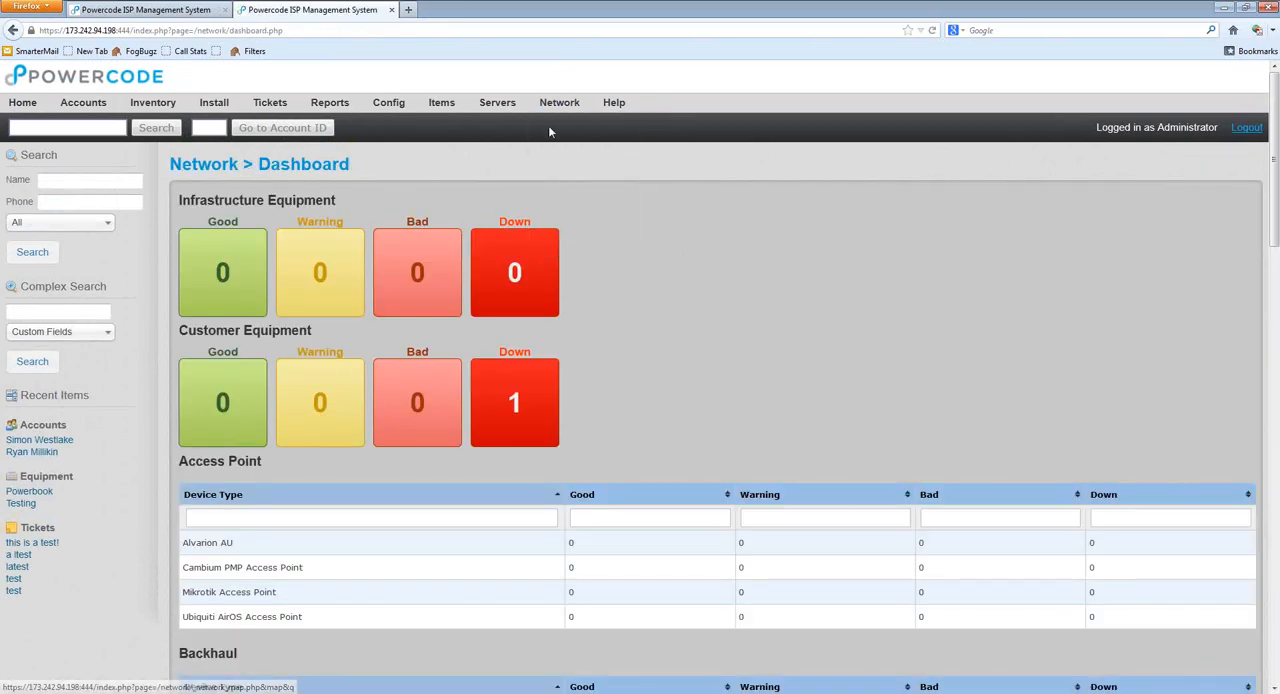
{"action": "mouse_move", "coordinate": [567, 106]}
{"action": "left_click", "coordinate": [585, 168]}
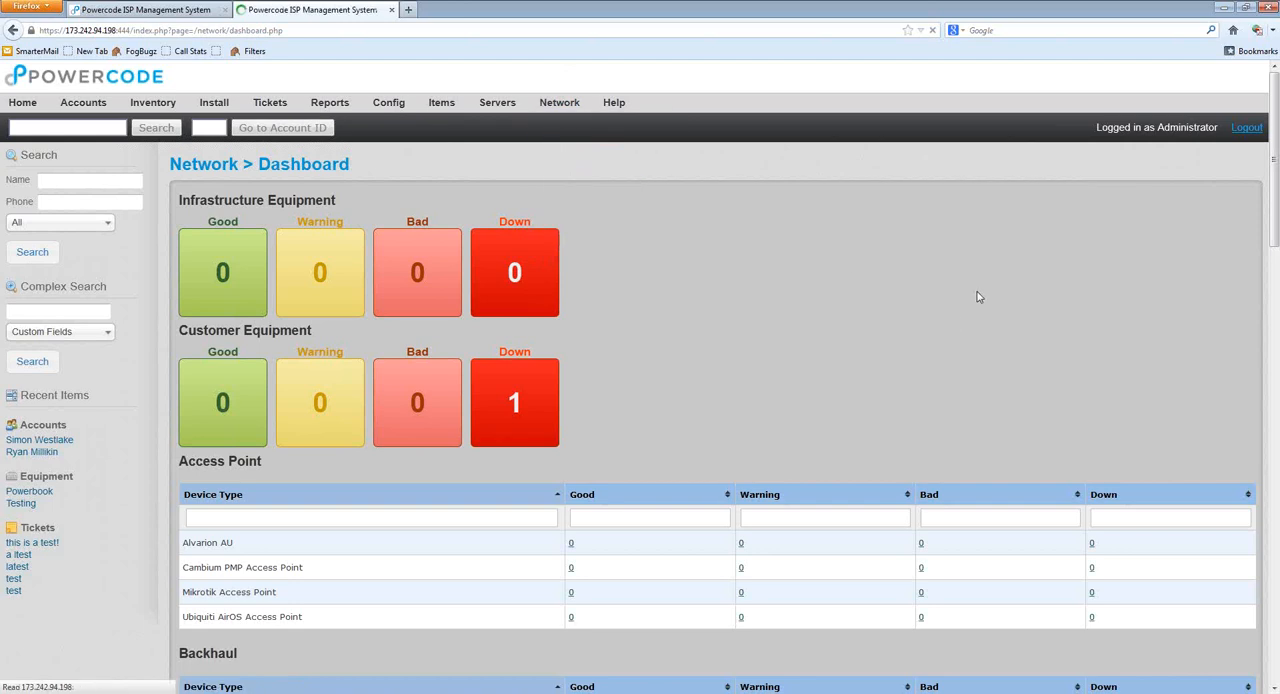
{"action": "scroll", "coordinate": [1275, 137], "scroll_direction": "down", "scroll_amount": 3}
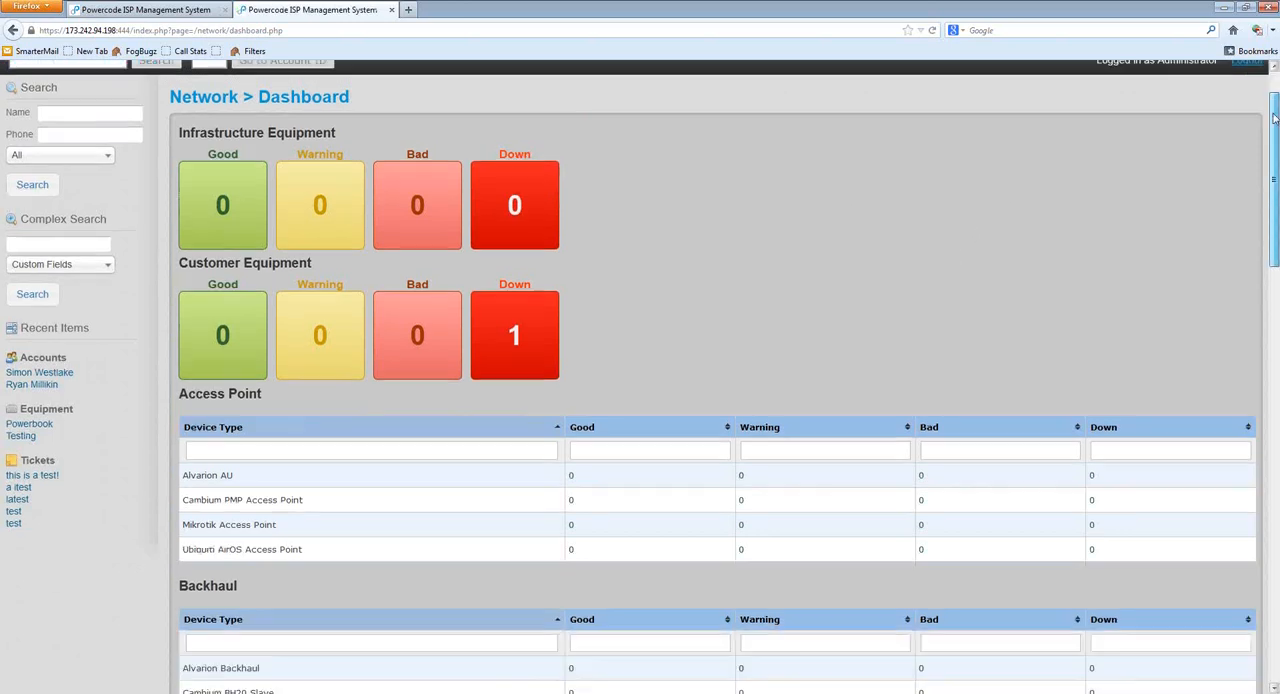
{"action": "scroll", "coordinate": [1275, 137], "scroll_direction": "up", "scroll_amount": 3}
{"action": "scroll", "coordinate": [1275, 137], "scroll_direction": "down", "scroll_amount": 15}
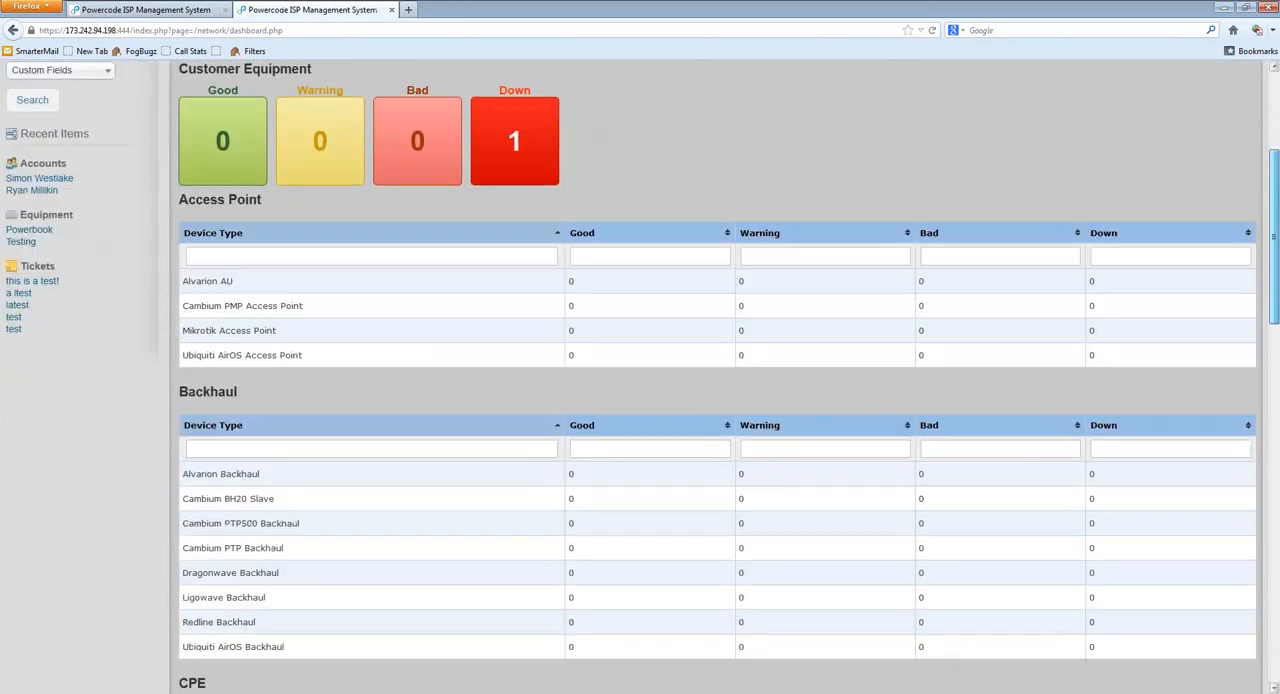
{"action": "scroll", "coordinate": [1153, 540], "scroll_direction": "down", "scroll_amount": 15}
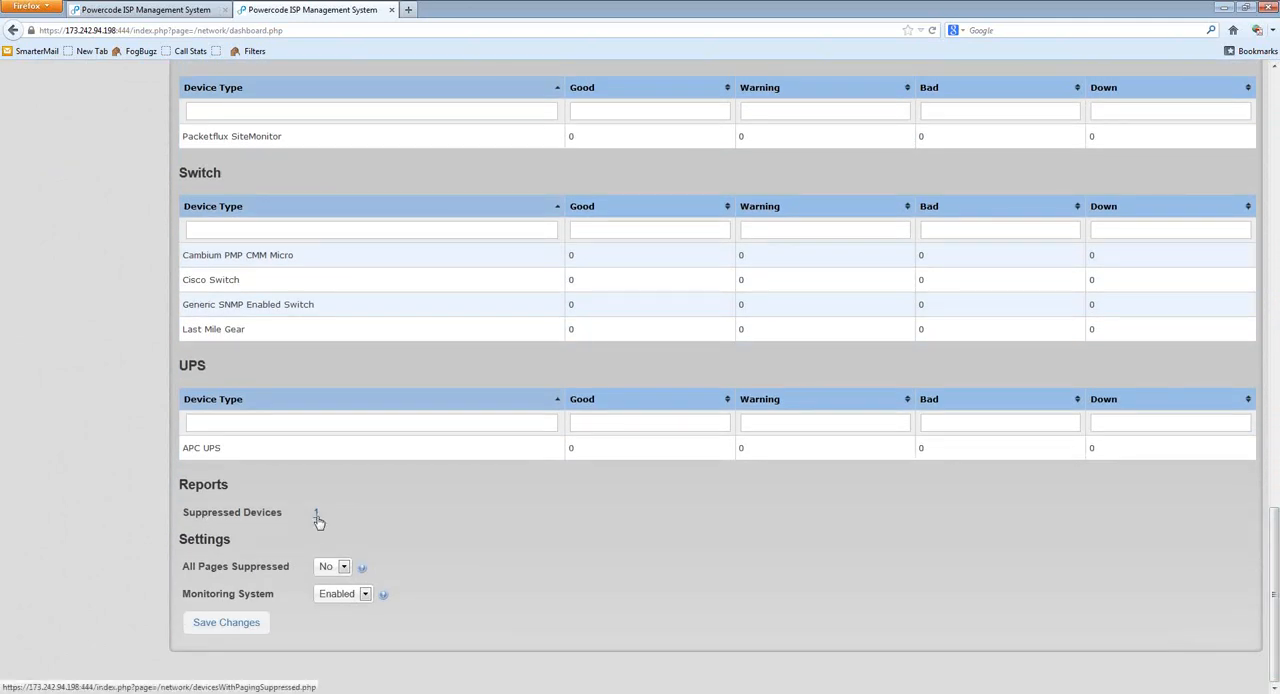
Step: Review the choices for the dashboard's All Pages Suppressed setting and leave it at No
{"action": "left_click", "coordinate": [343, 567]}
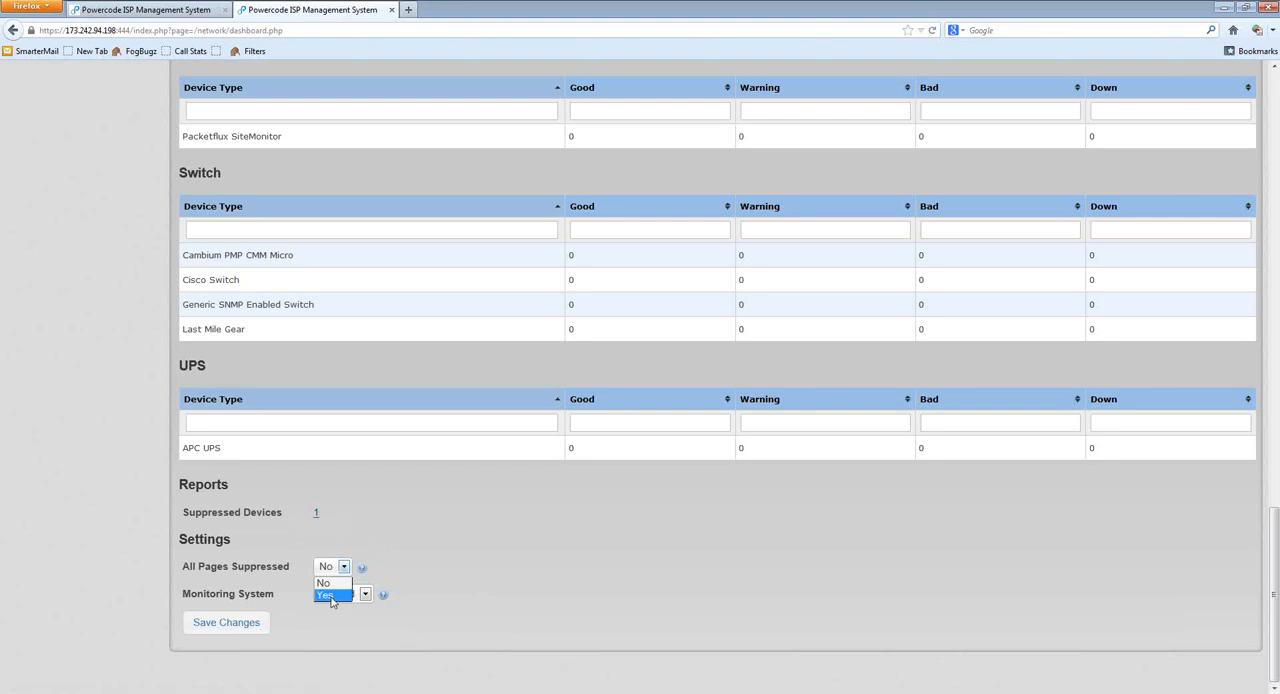
{"action": "left_click", "coordinate": [335, 583]}
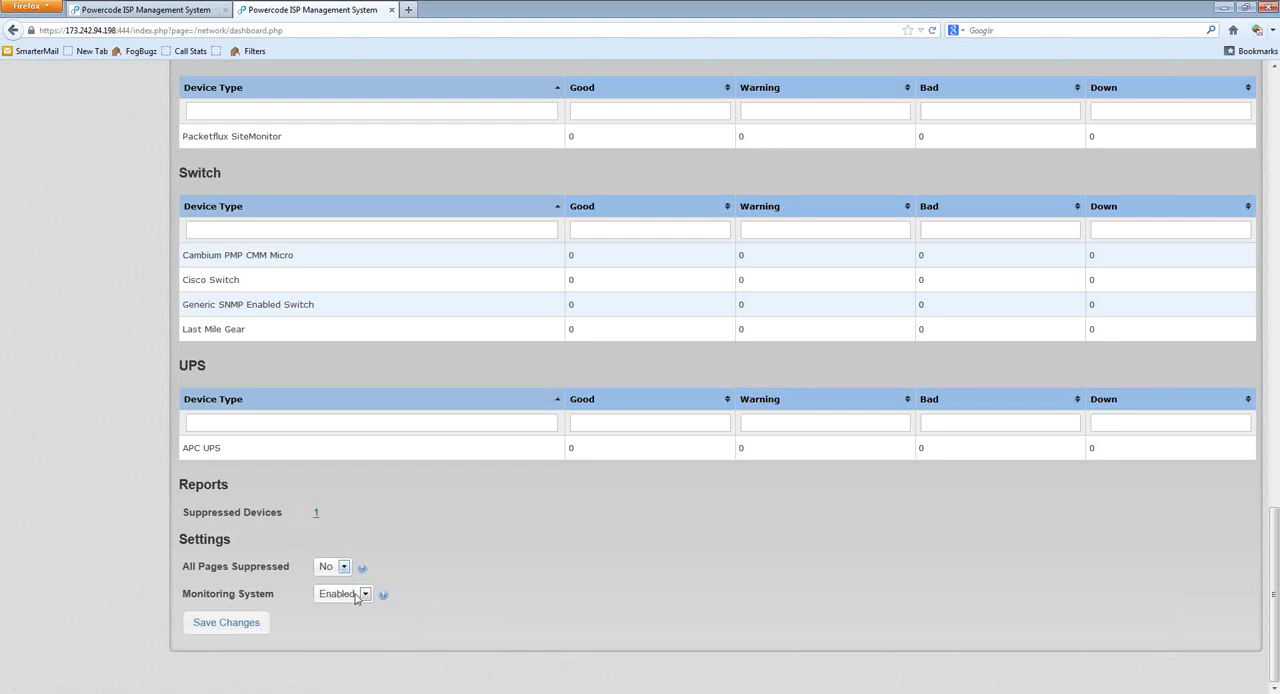
{"action": "left_click", "coordinate": [341, 569]}
{"action": "key", "text": "Escape"}
Step: Open the Powerbook from the suppressed devices report and remove its paging suppression
{"action": "left_click", "coordinate": [316, 514]}
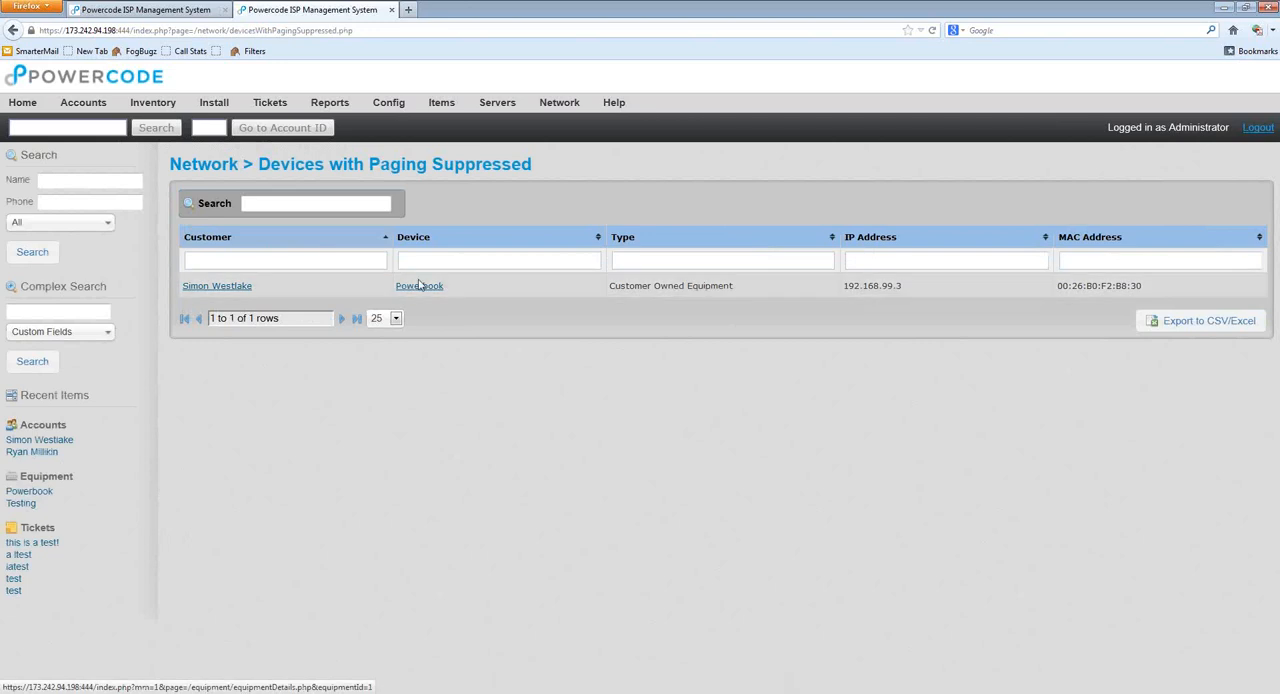
{"action": "mouse_move", "coordinate": [535, 103]}
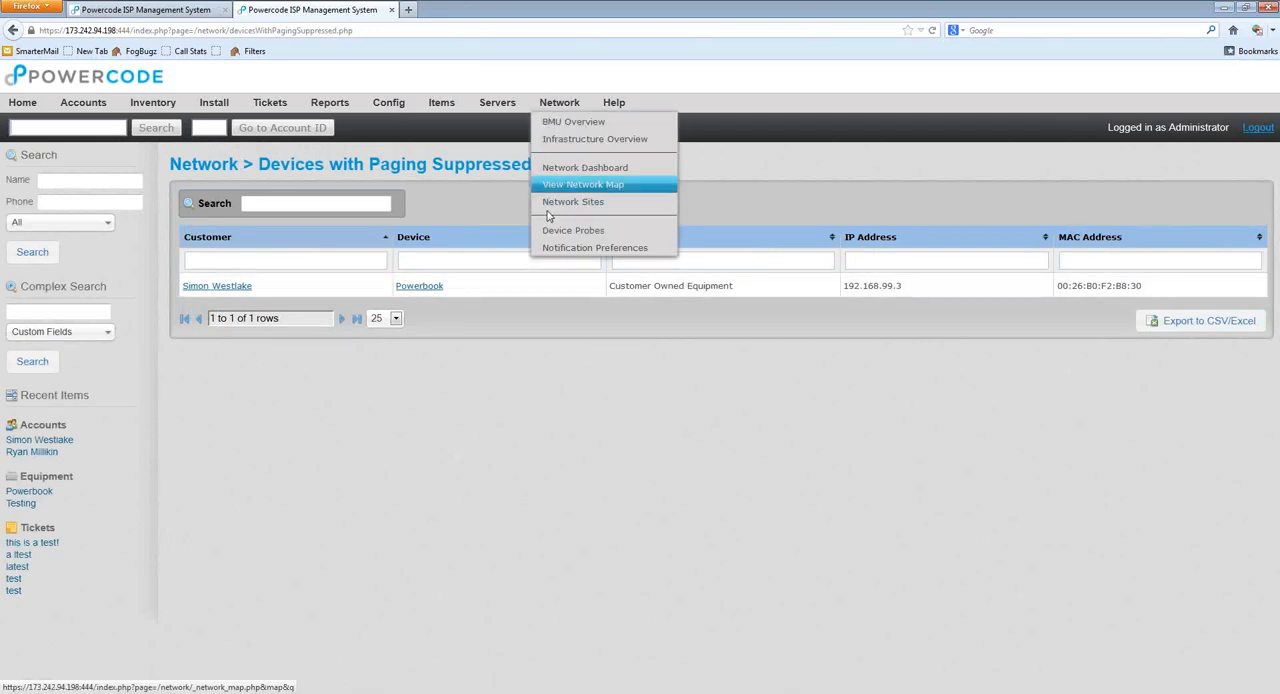
{"action": "left_click", "coordinate": [421, 287]}
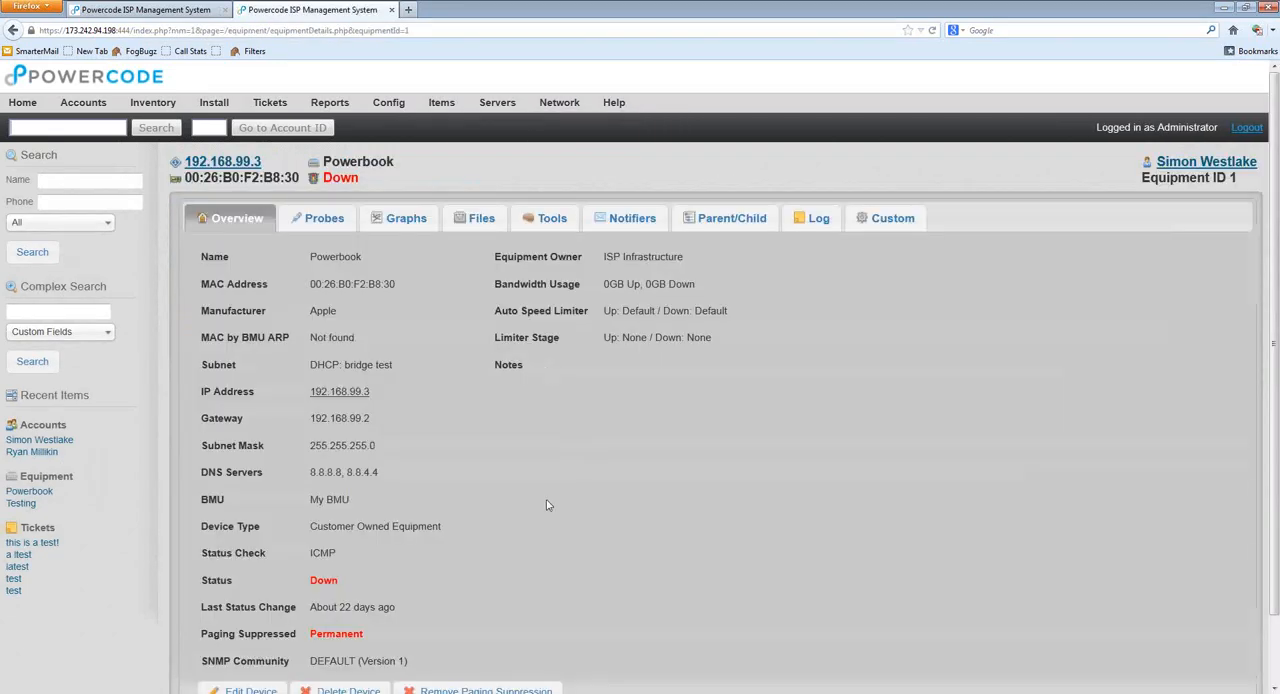
{"action": "scroll", "coordinate": [546, 508], "scroll_direction": "down", "scroll_amount": 2}
{"action": "left_click", "coordinate": [476, 620]}
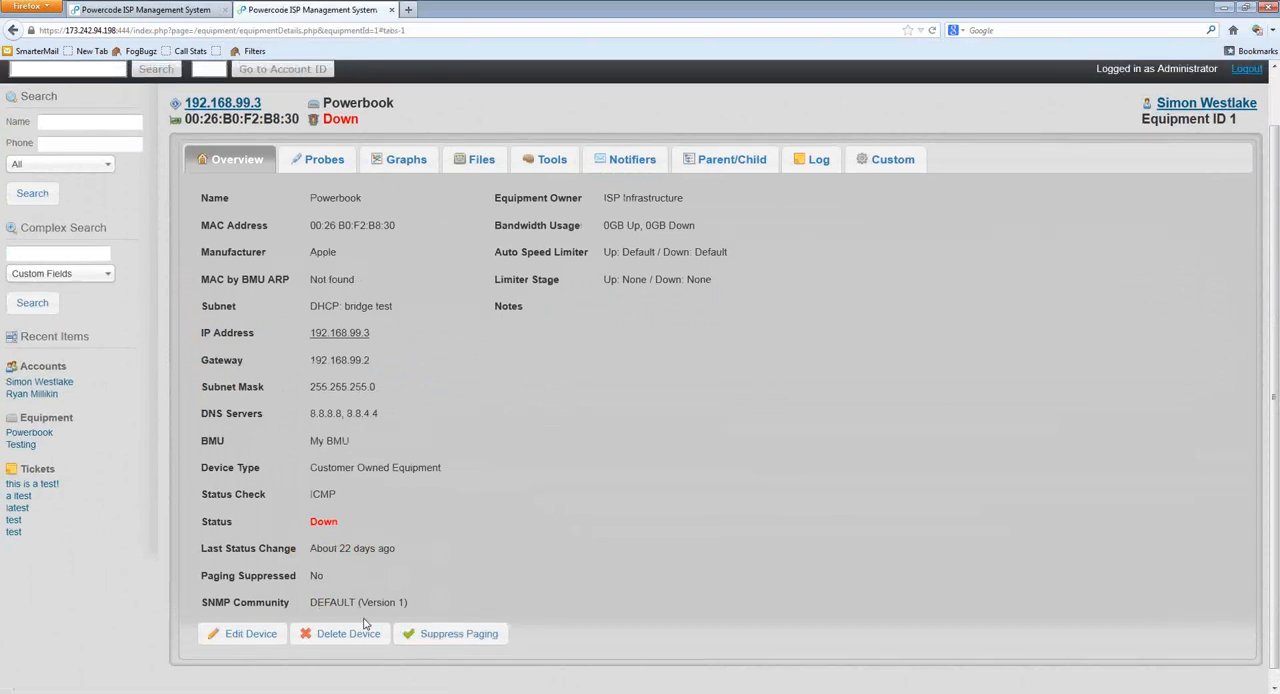
Step: Review the Powerbook's paging suppression types again and cancel without applying any
{"action": "left_click", "coordinate": [452, 634]}
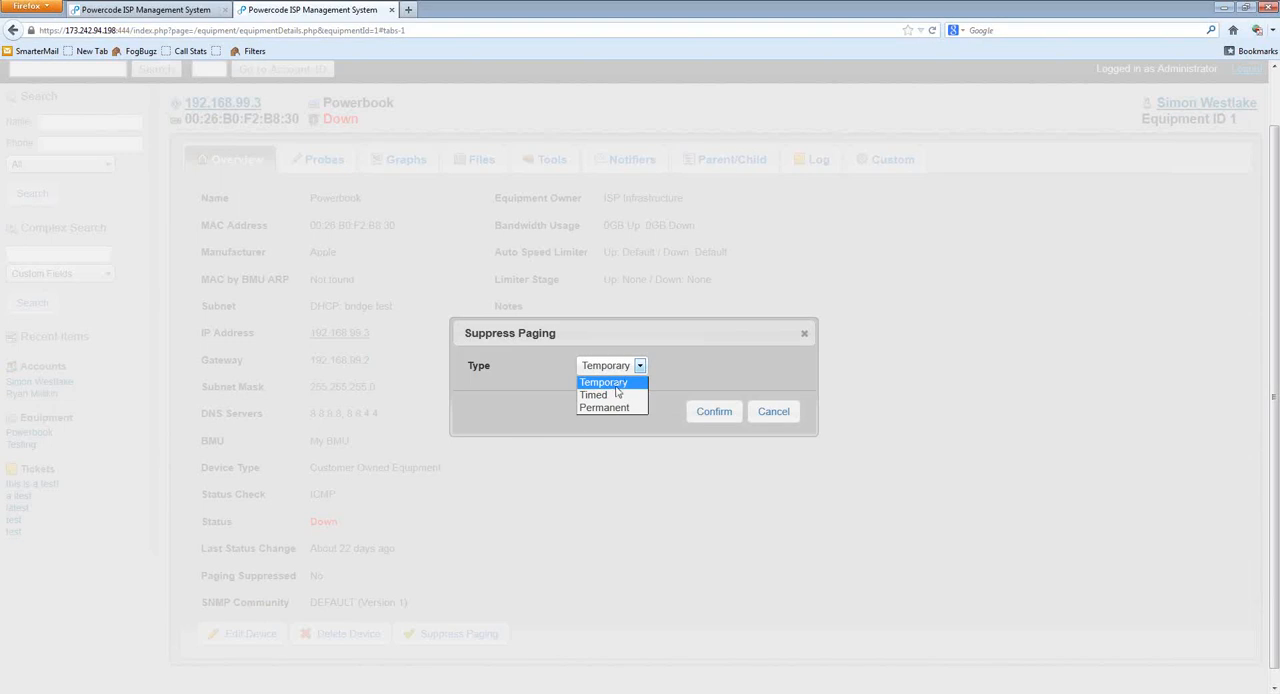
{"action": "left_click", "coordinate": [616, 386]}
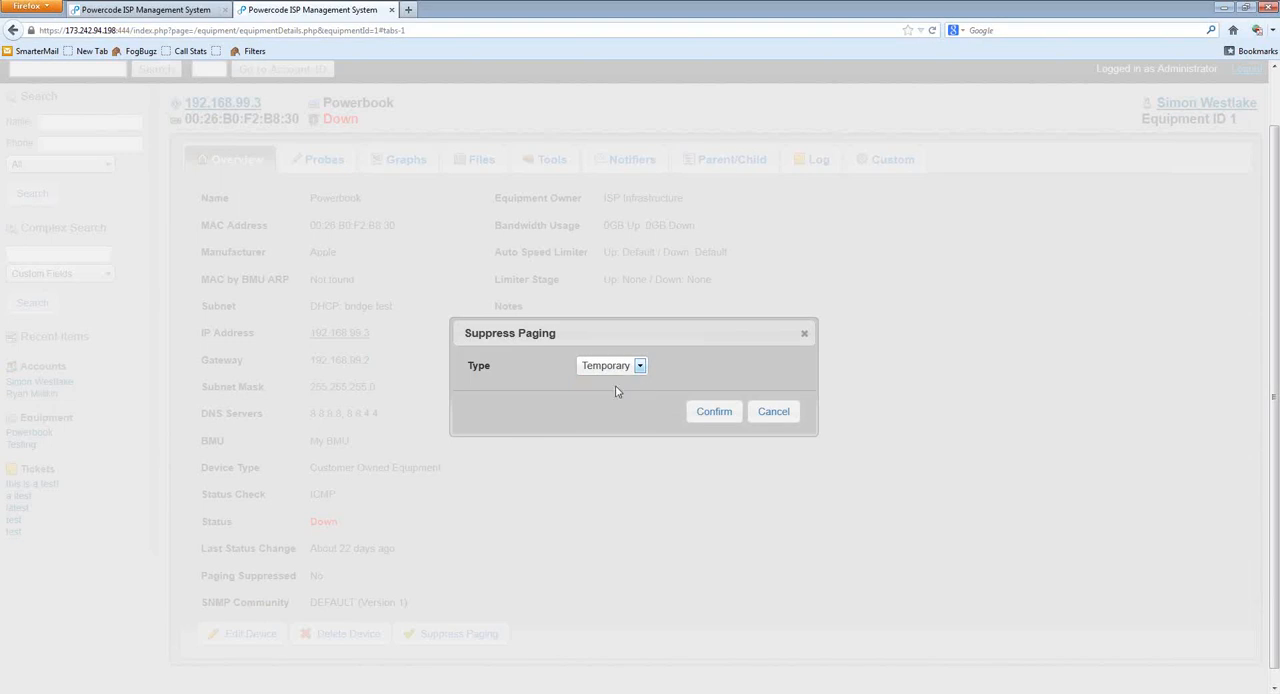
{"action": "left_click", "coordinate": [771, 420]}
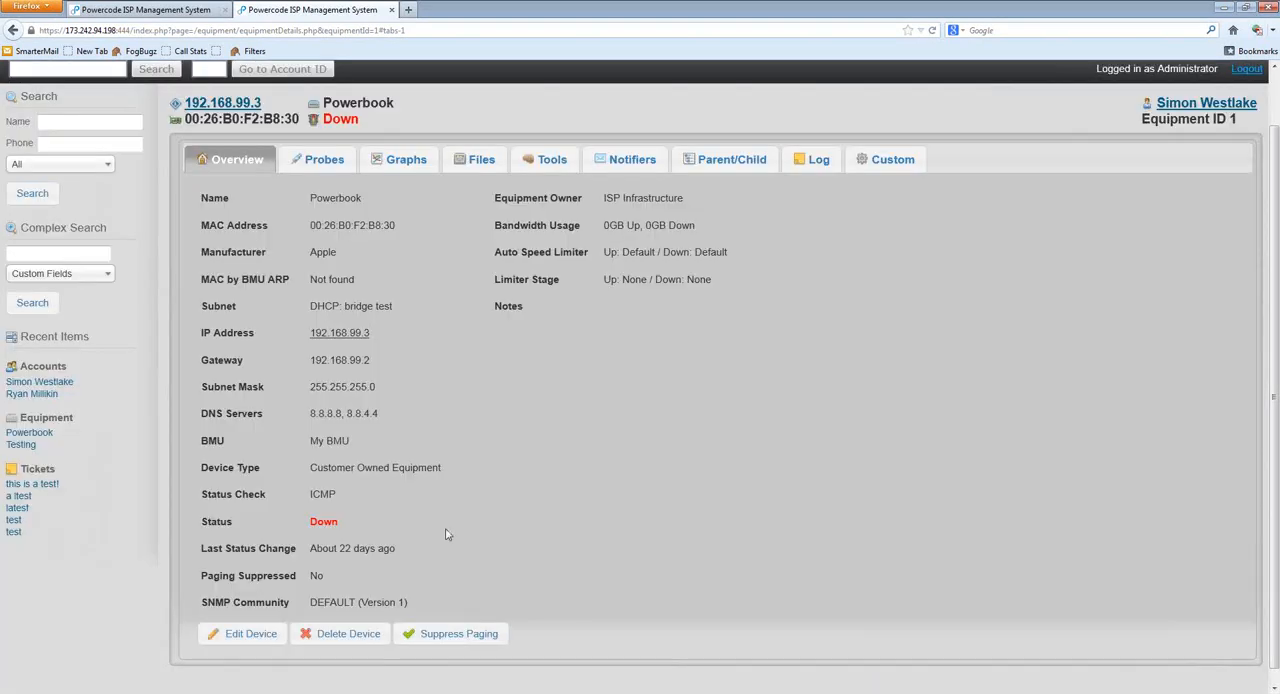